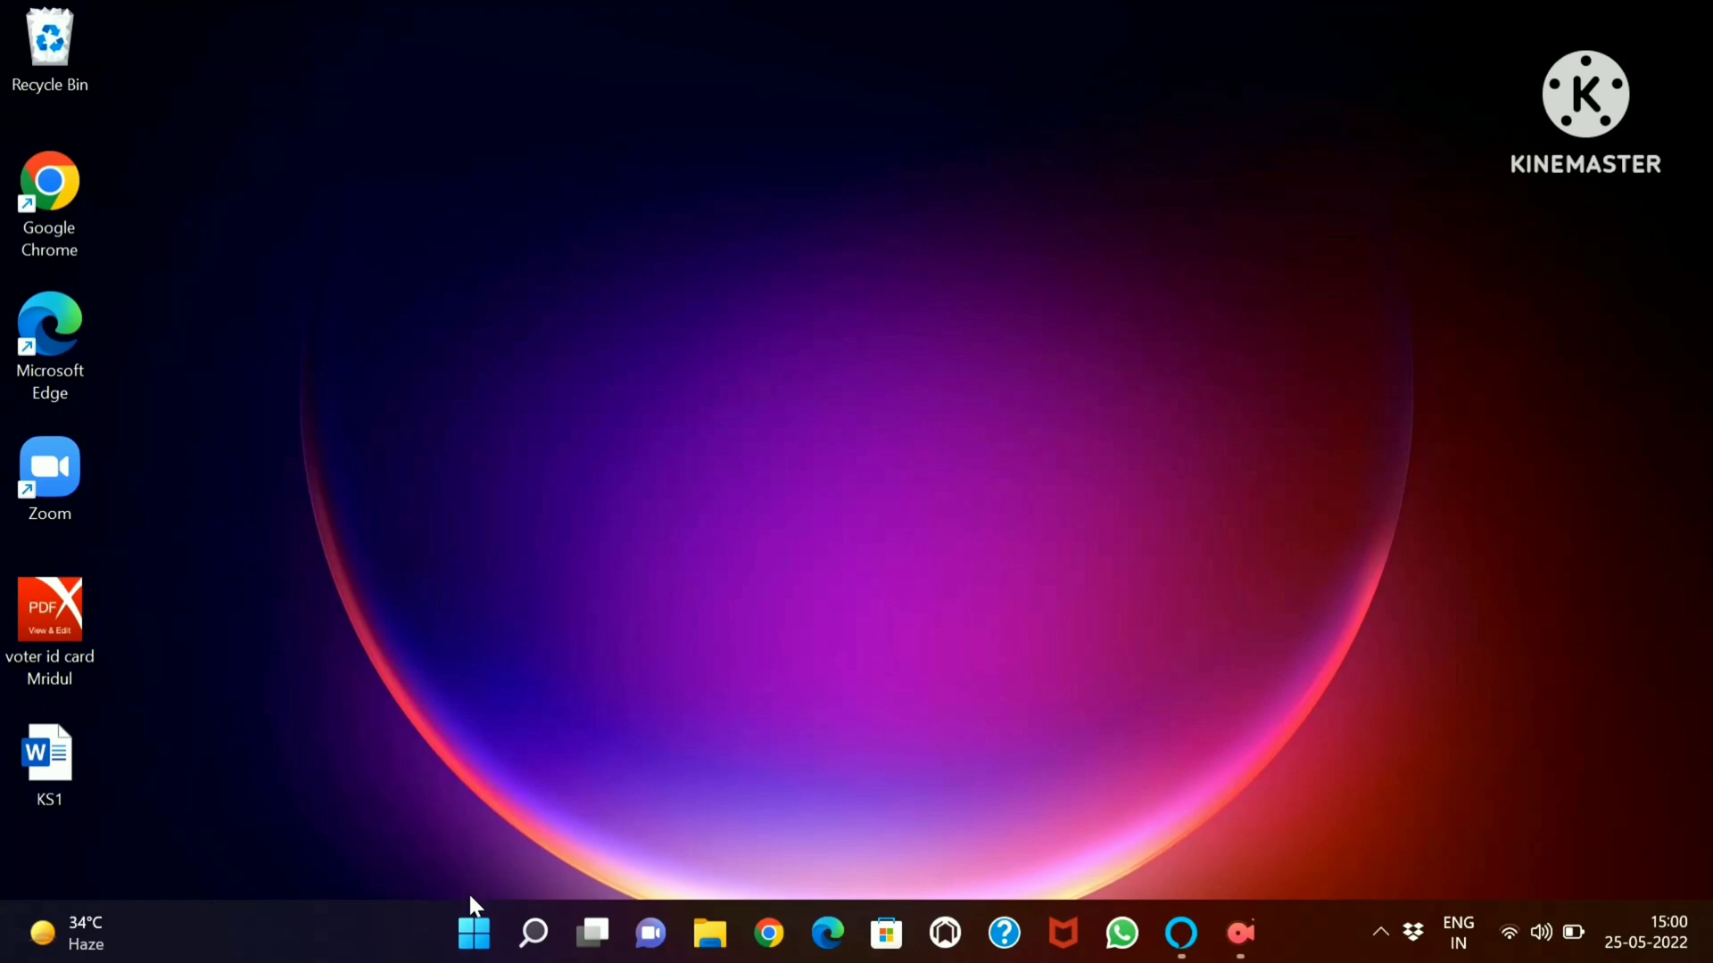
Open Word and create a new blank document
left_click(496, 943)
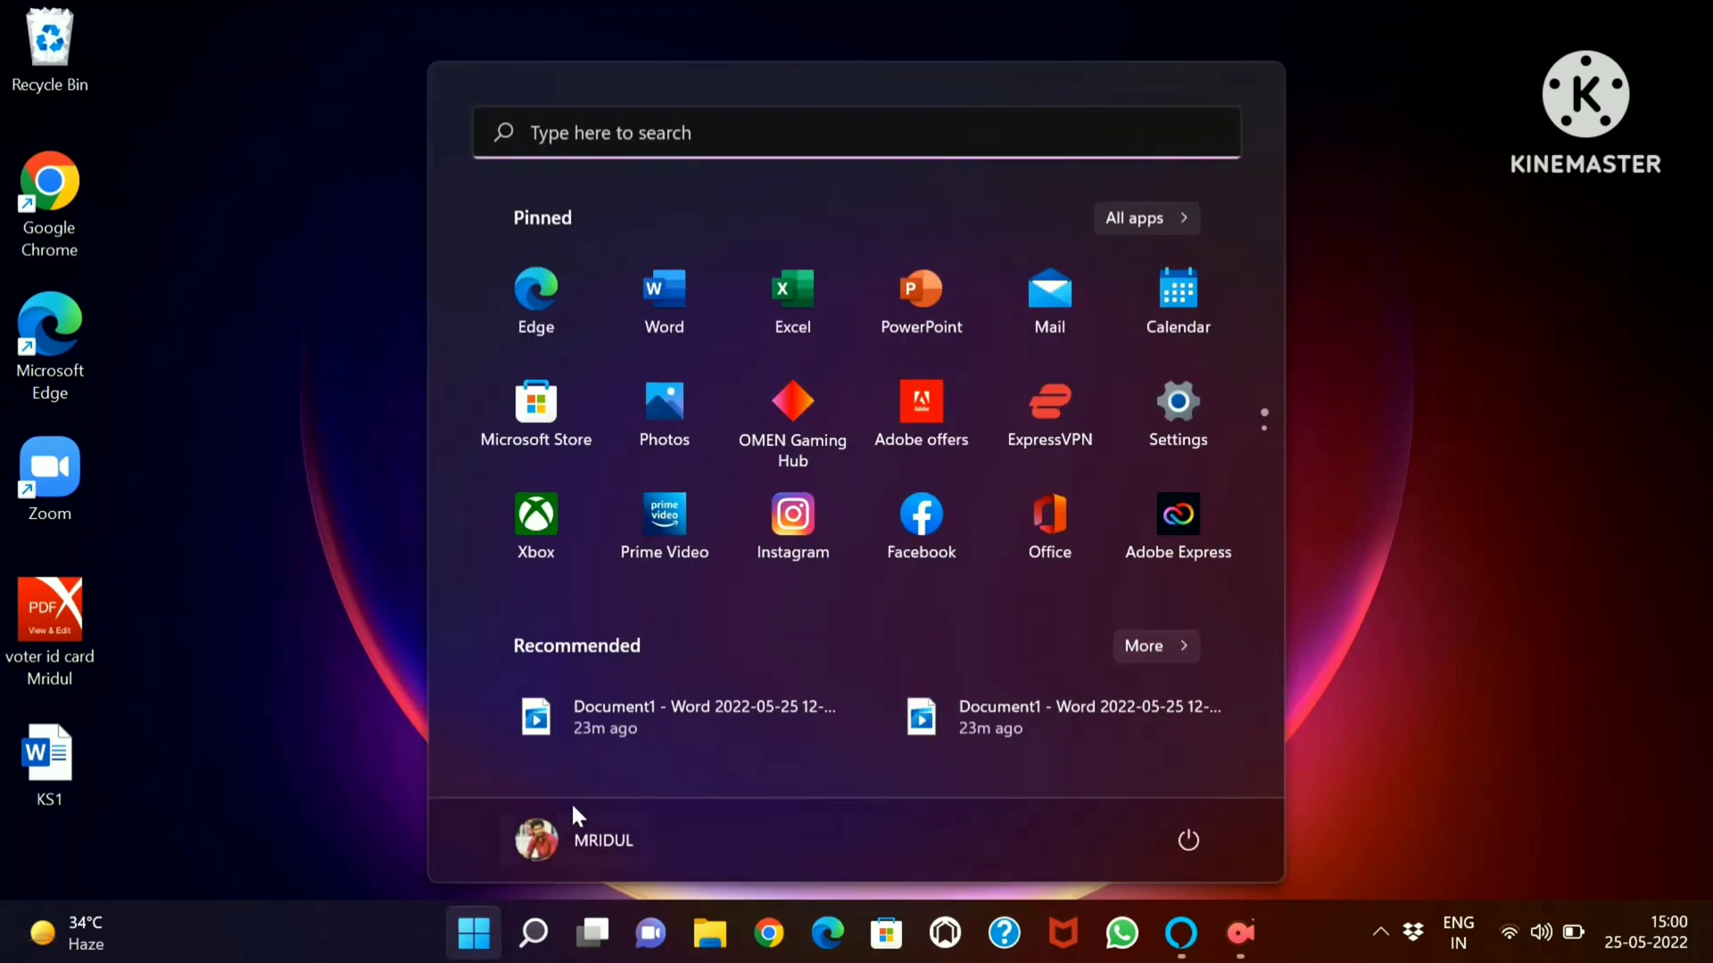
left_click(677, 307)
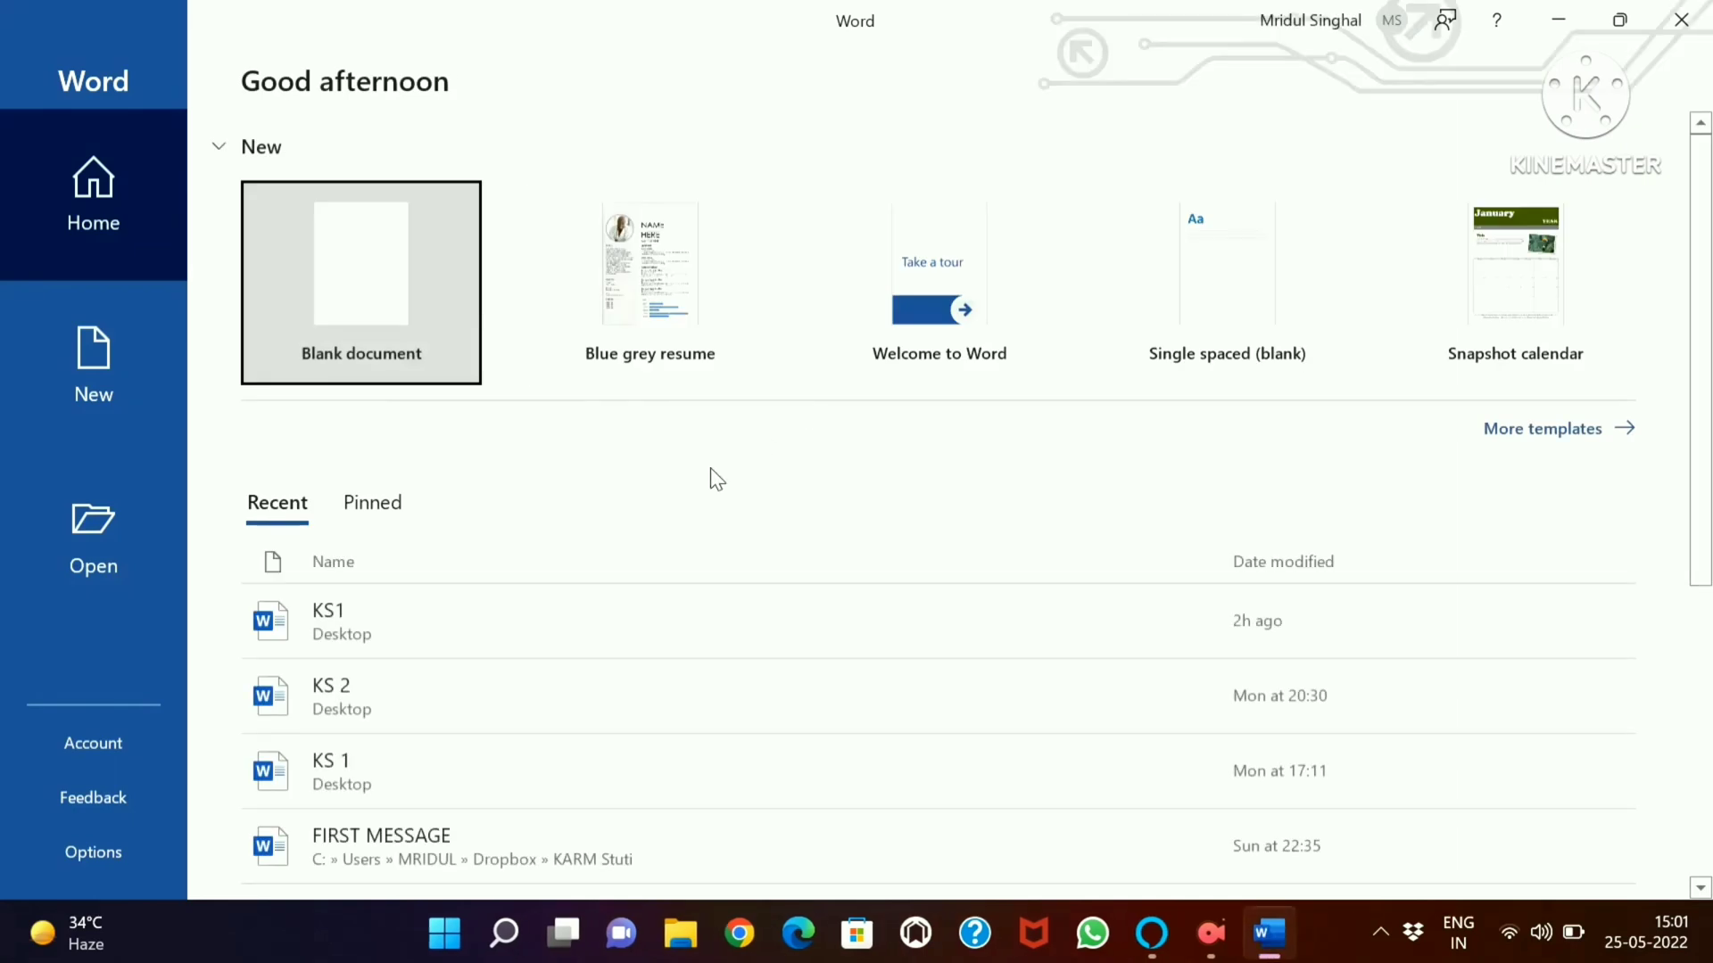
left_click(414, 266)
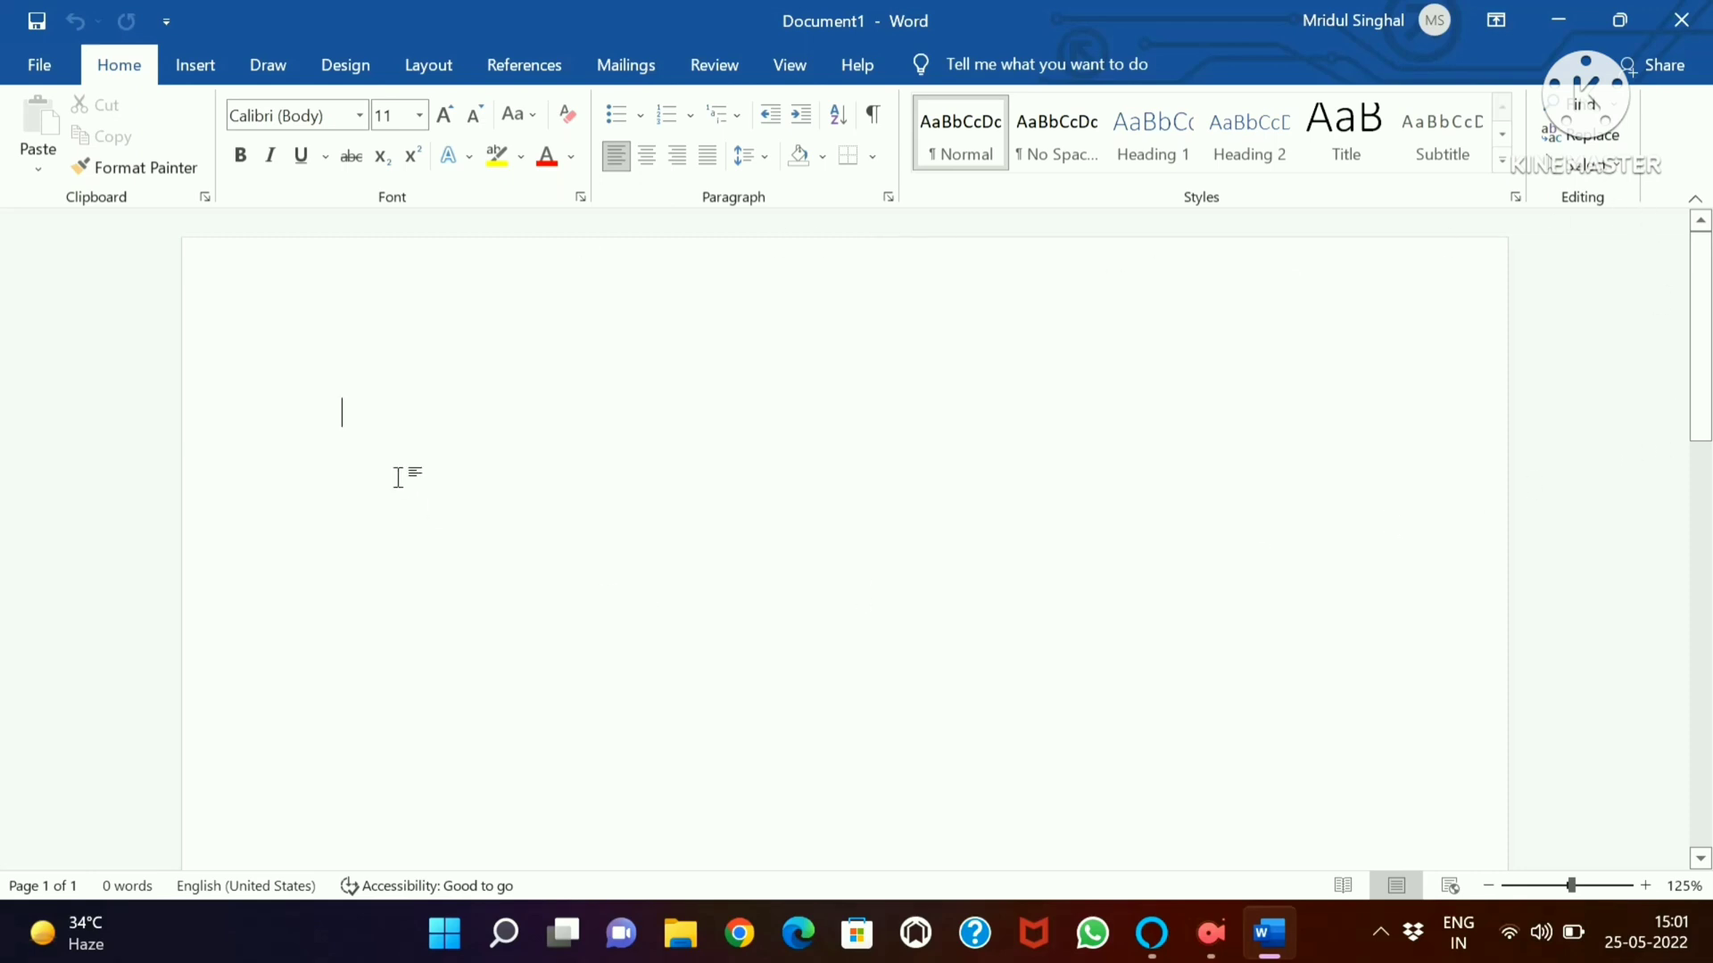
Set the document's paper size to A4 and its orientation to Portrait
left_click(413, 71)
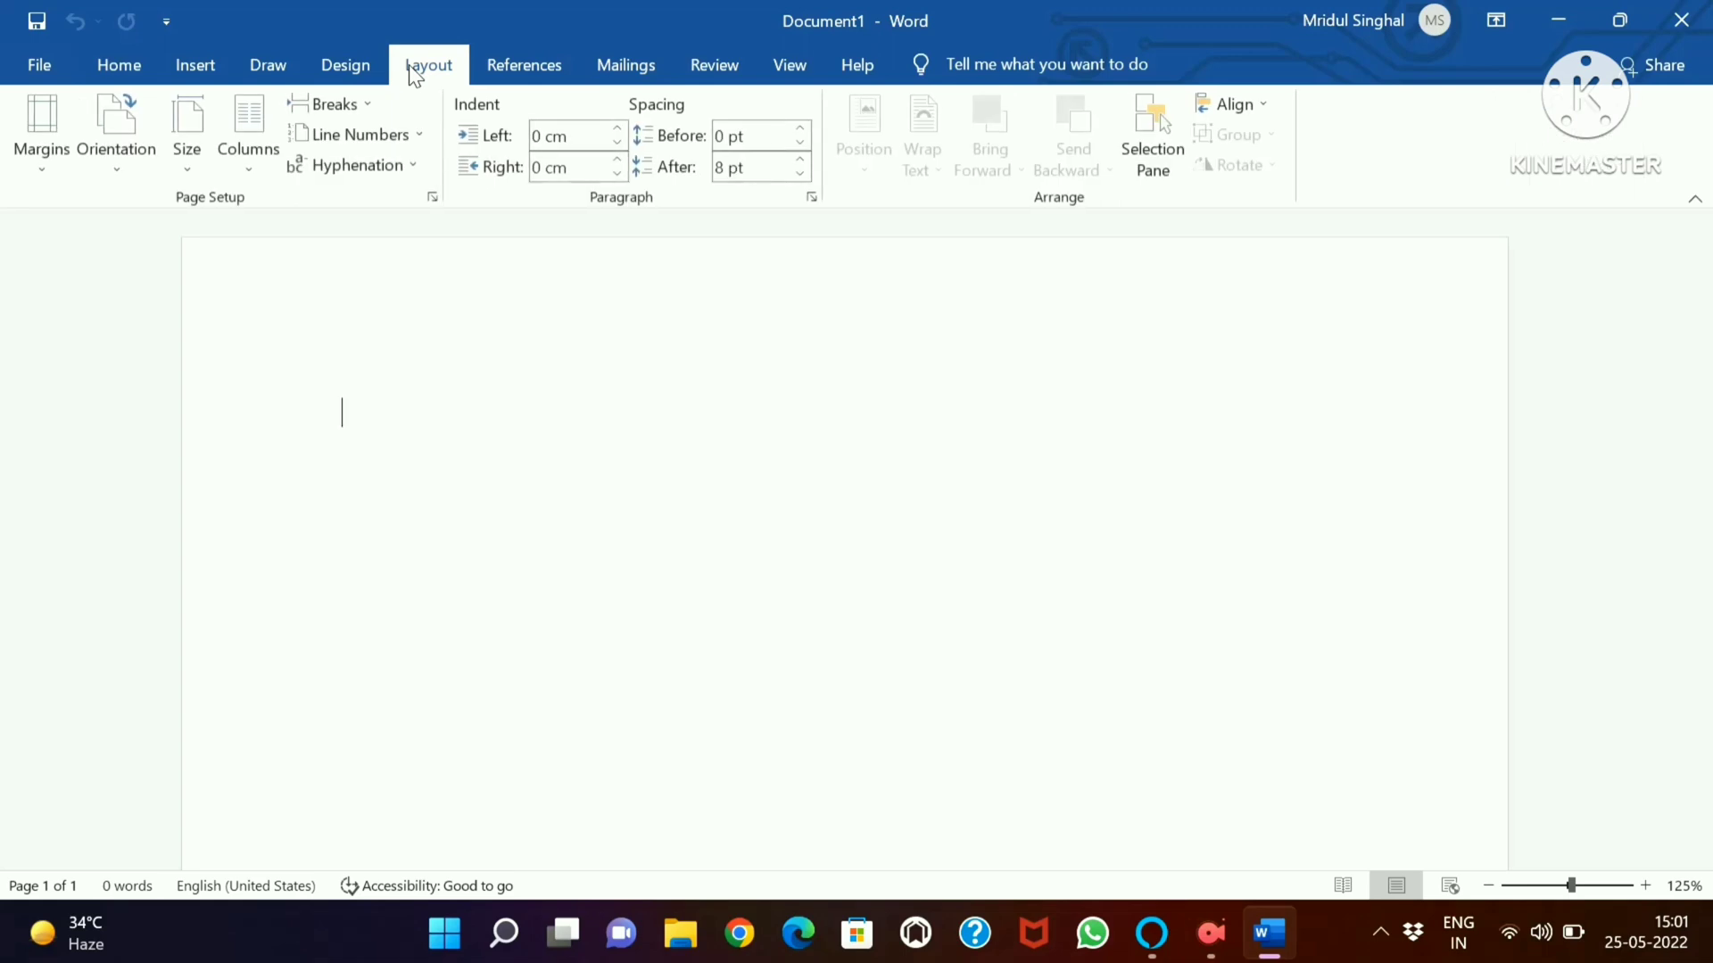
left_click(196, 156)
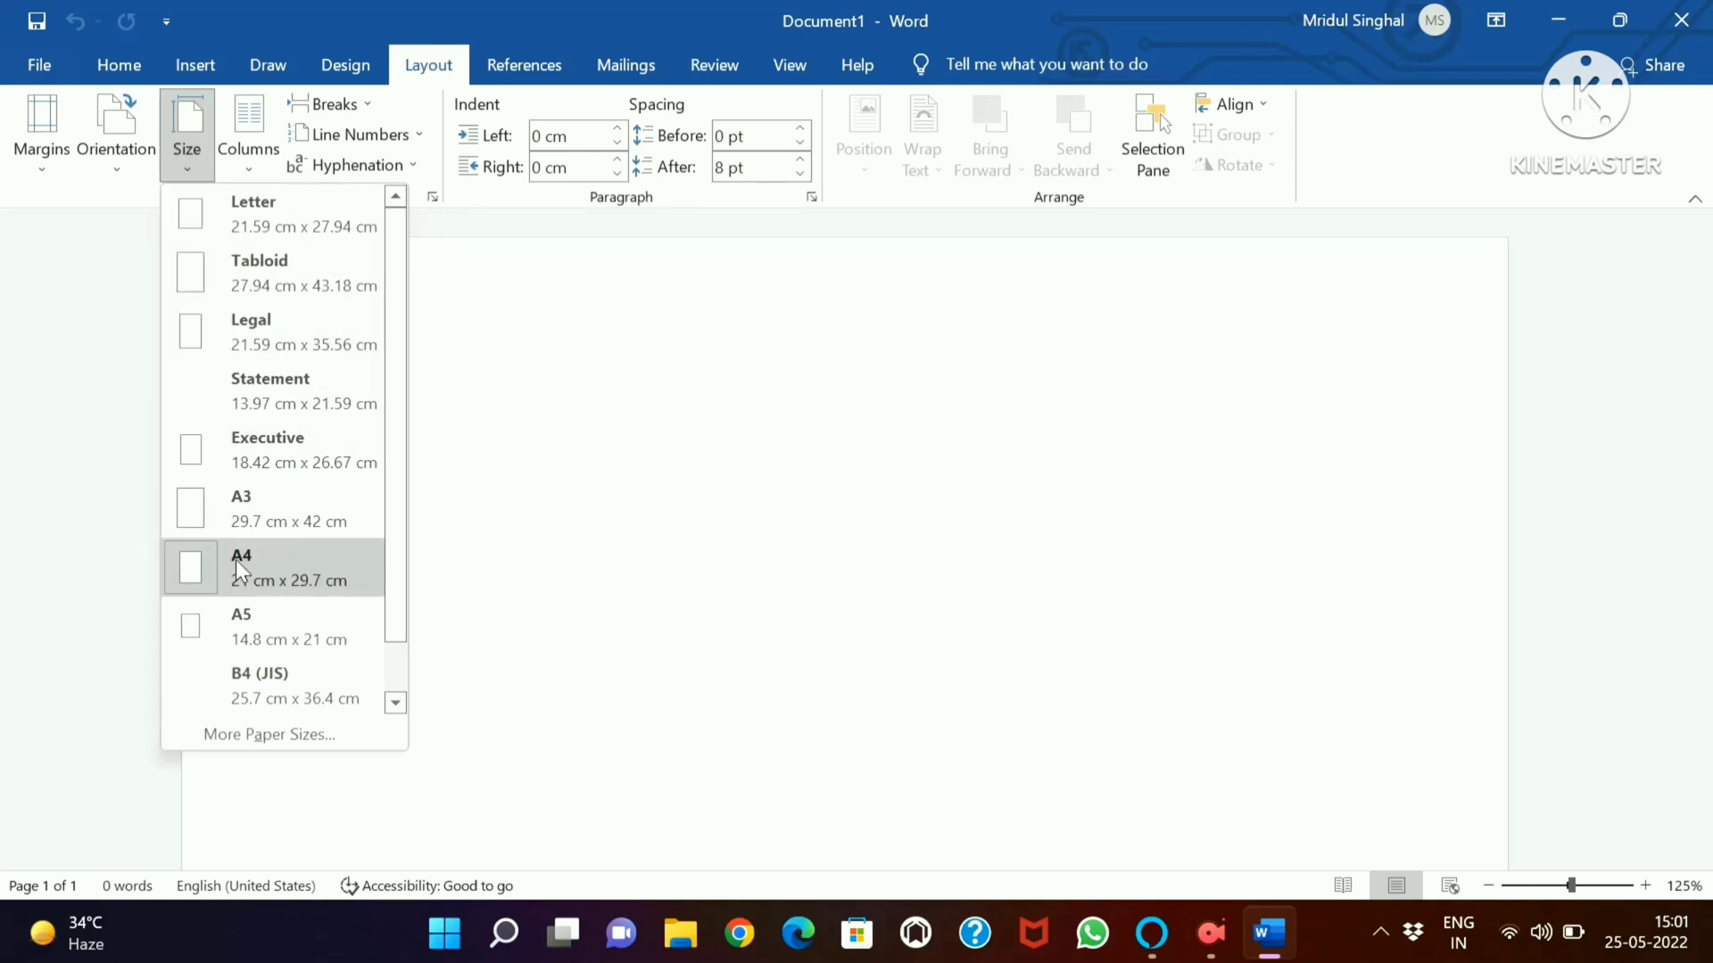
left_click(362, 579)
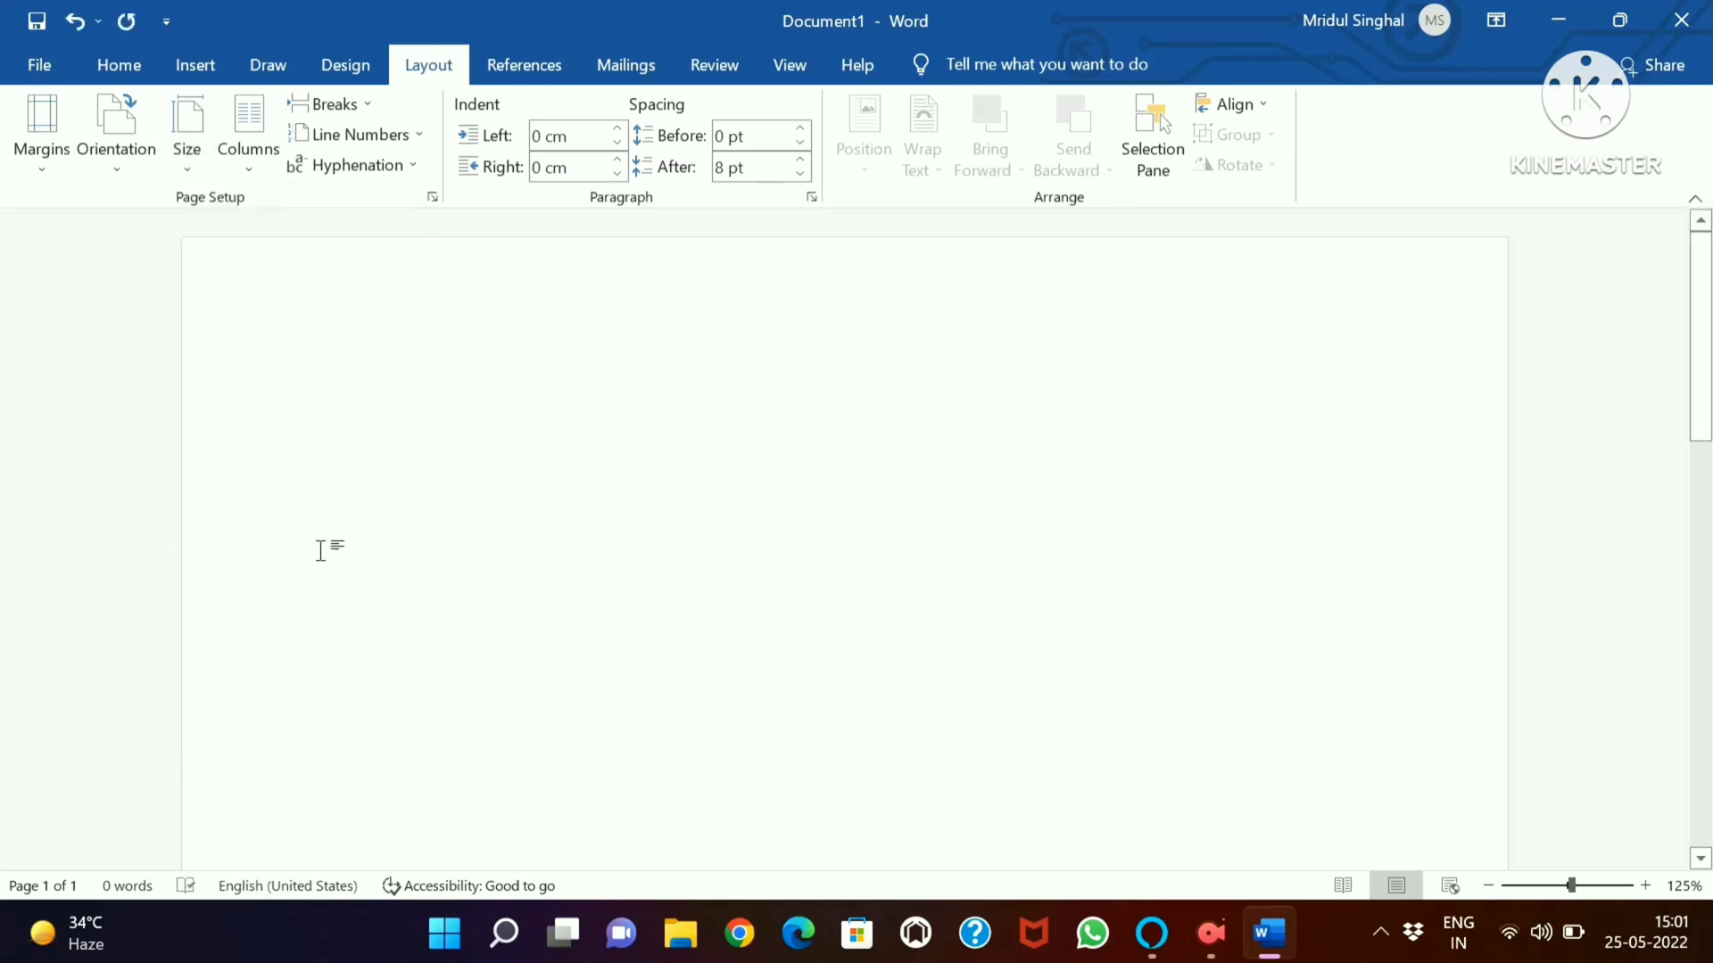
left_click(148, 159)
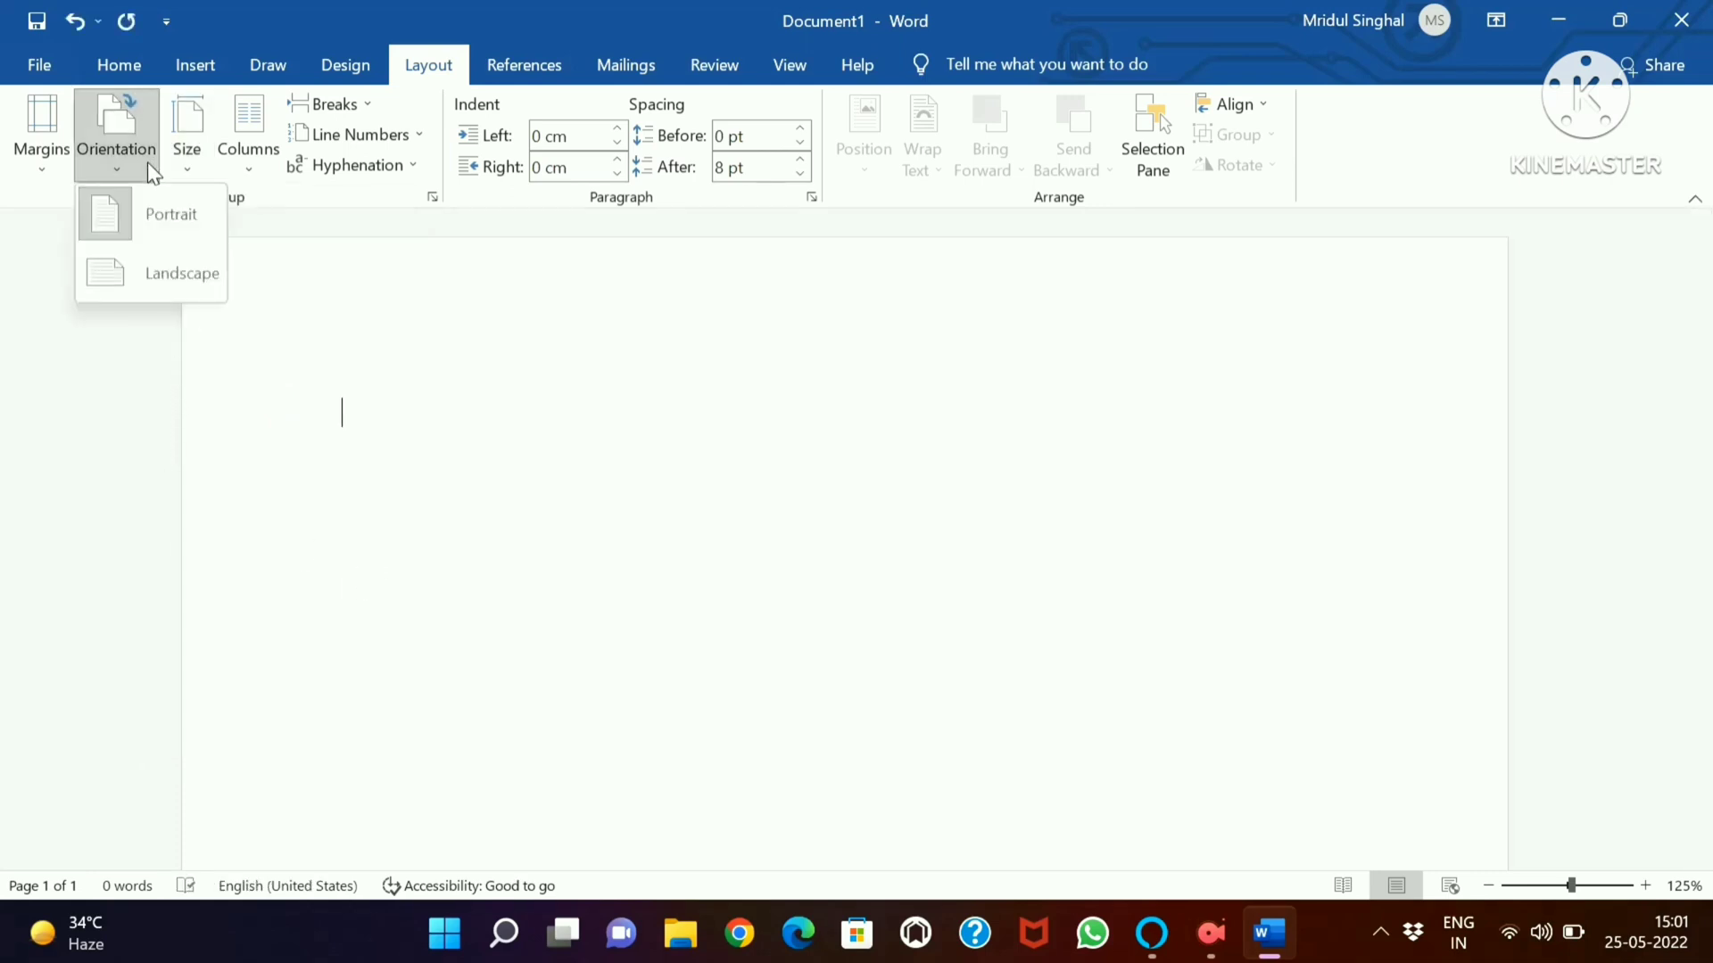
left_click(154, 223)
Apply the Narrow margin preset of 1.27 cm on all sides to the page
left_click(36, 138)
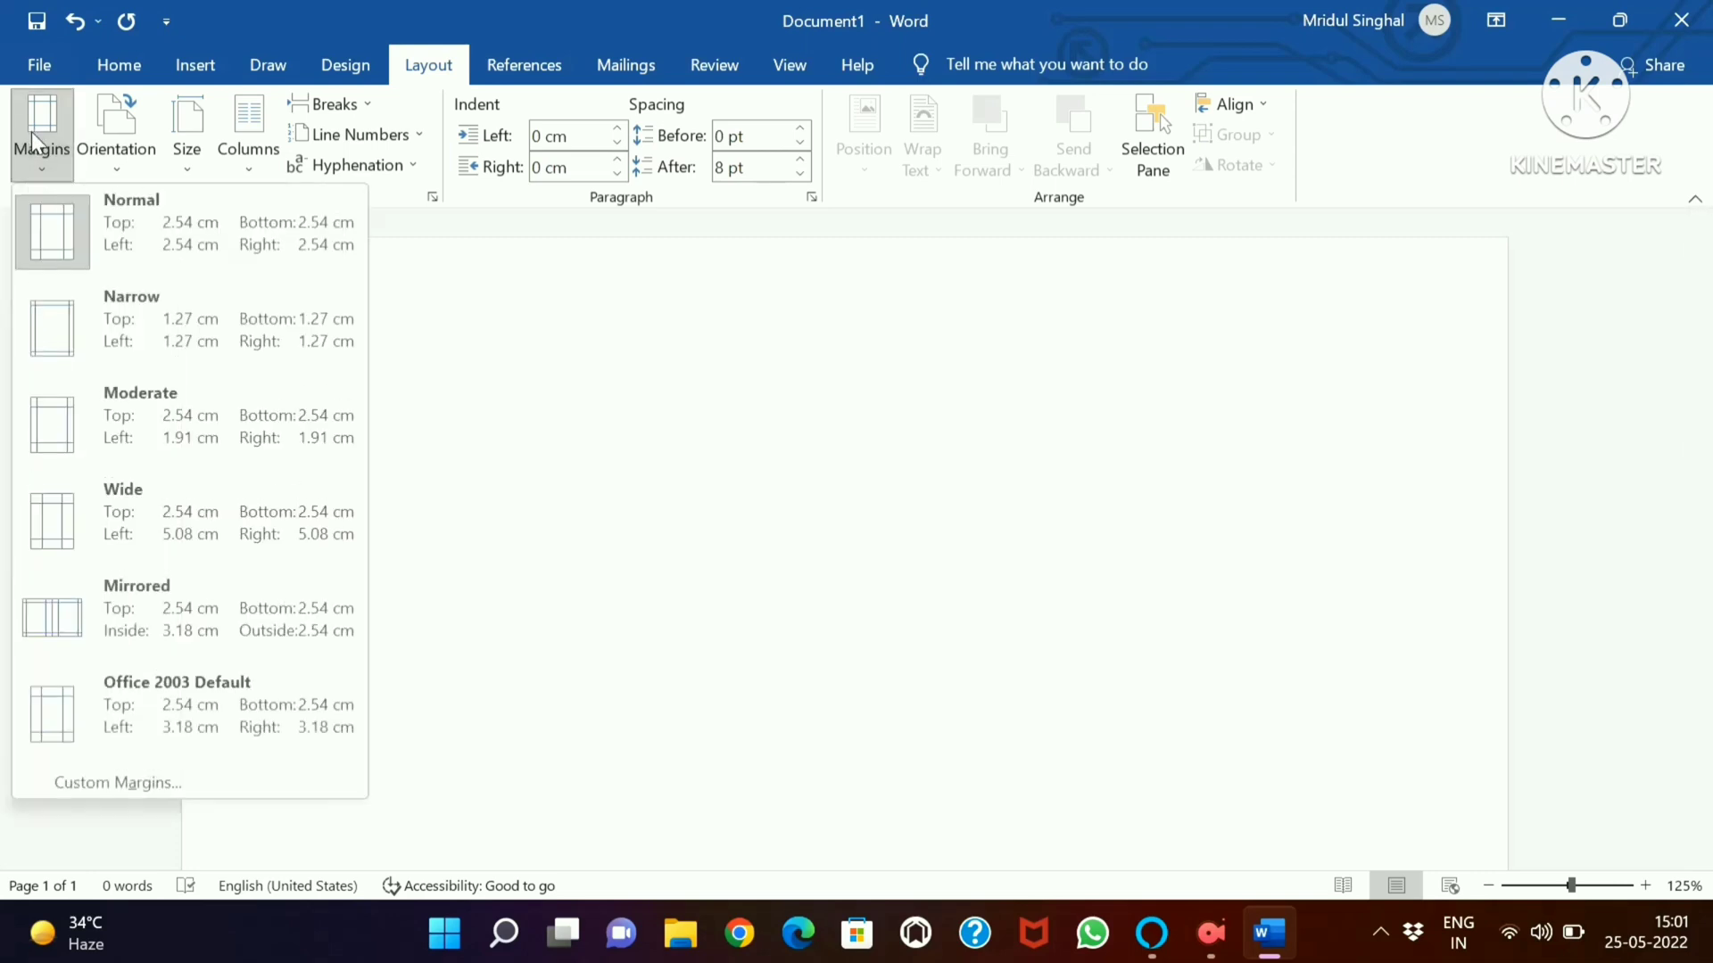
left_click(189, 325)
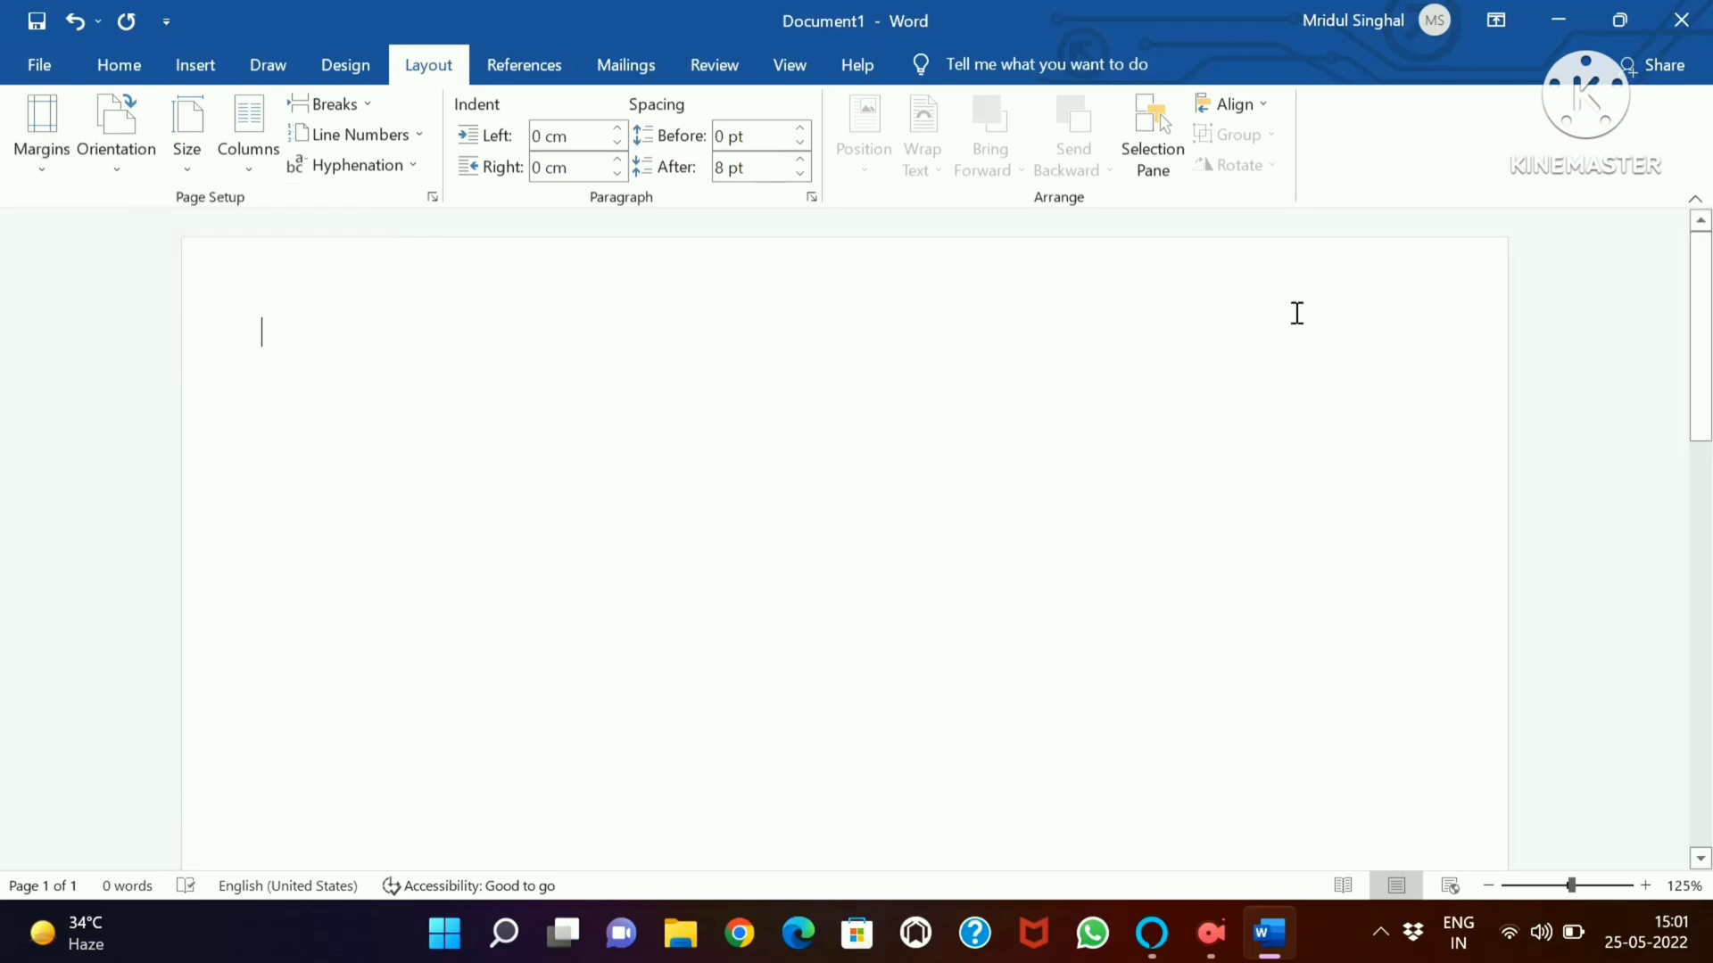
mouse_move(1709, 338)
left_mouse_down()
mouse_move(1709, 618)
mouse_move(1709, 332)
left_mouse_up()
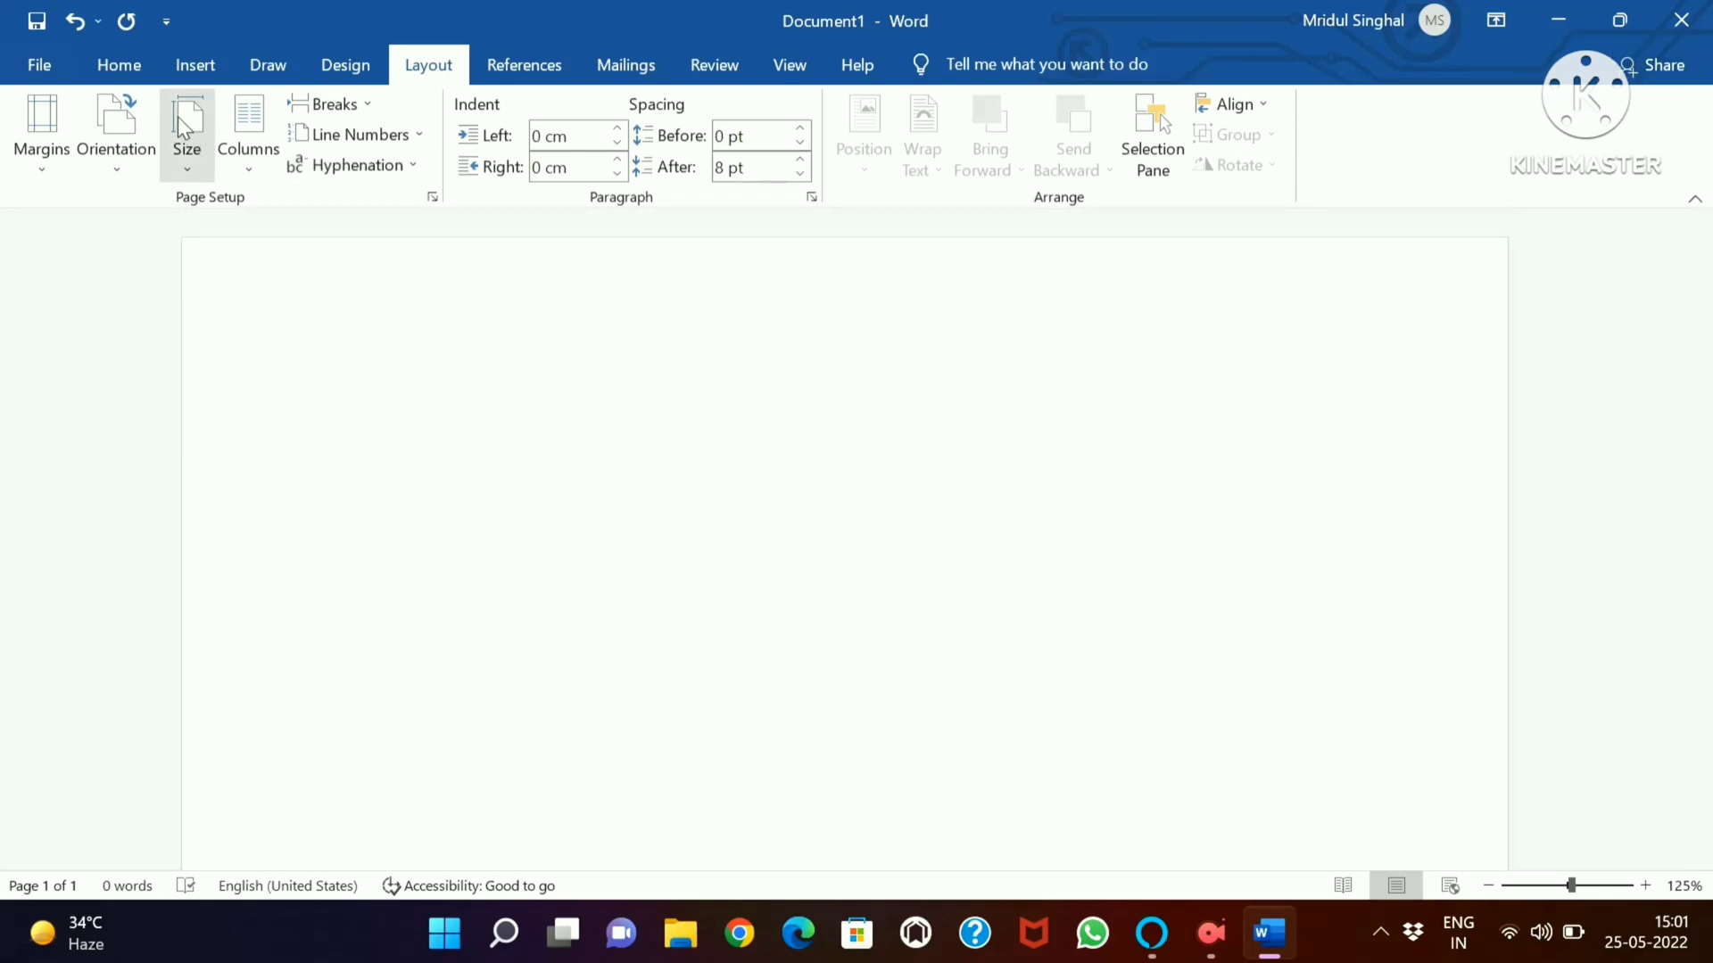
Set the font for new text to Times New Roman at size 14
left_click(119, 63)
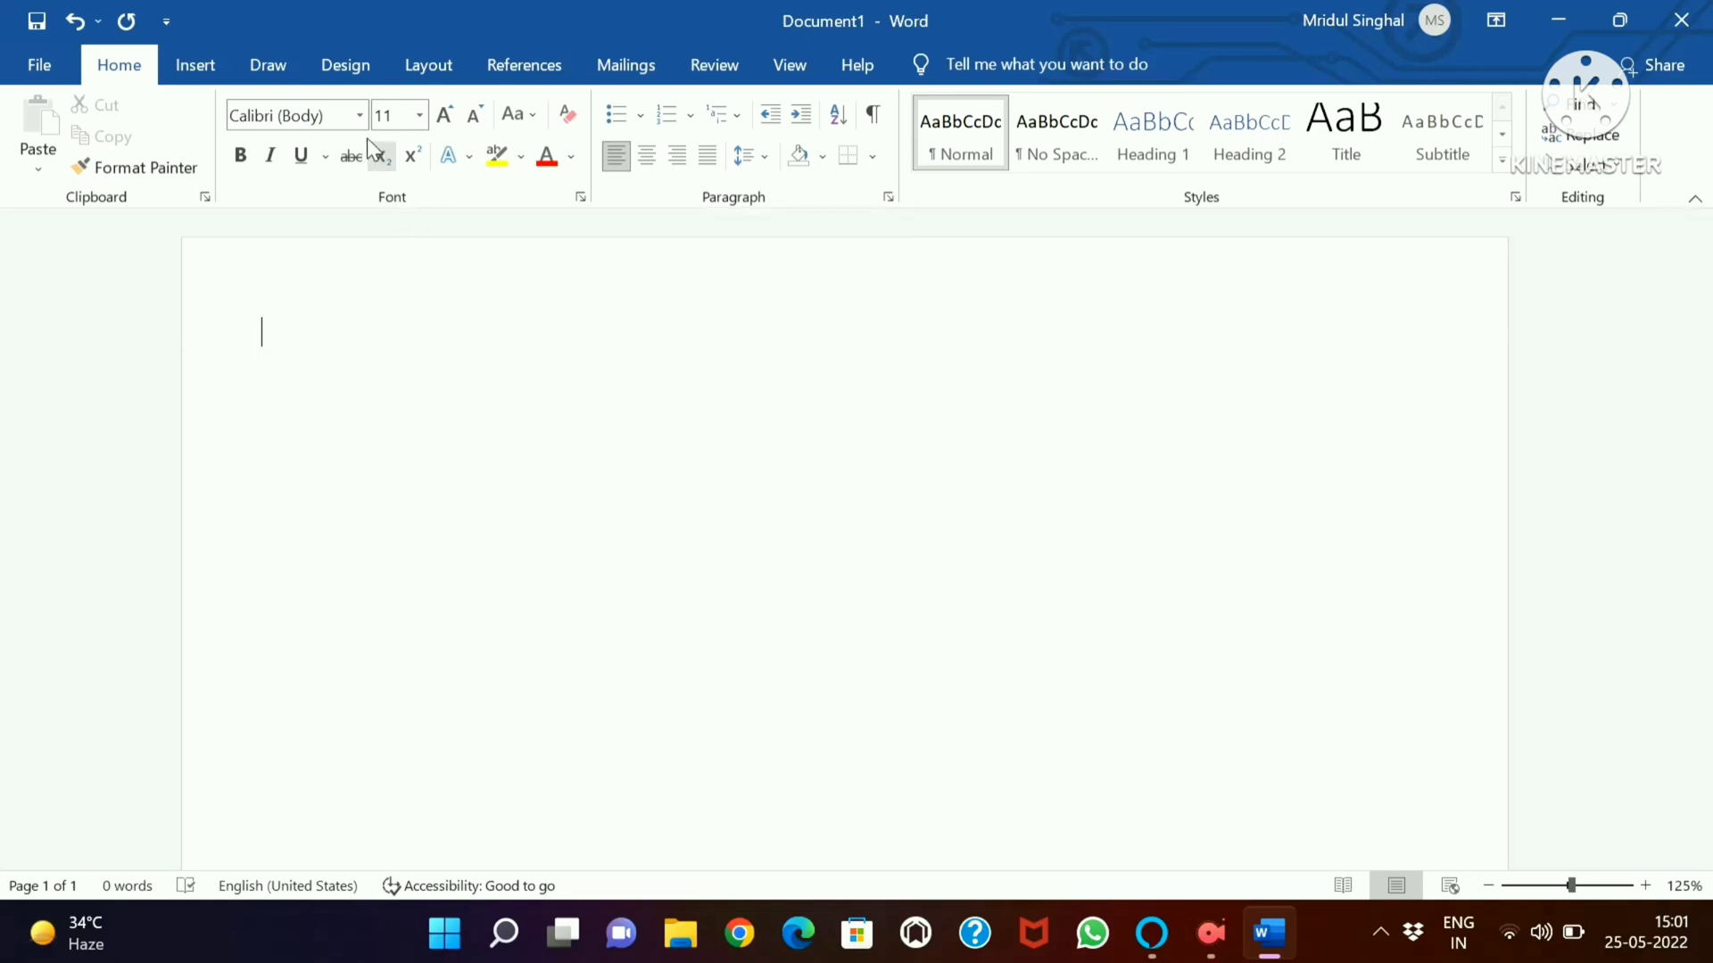
left_click(360, 115)
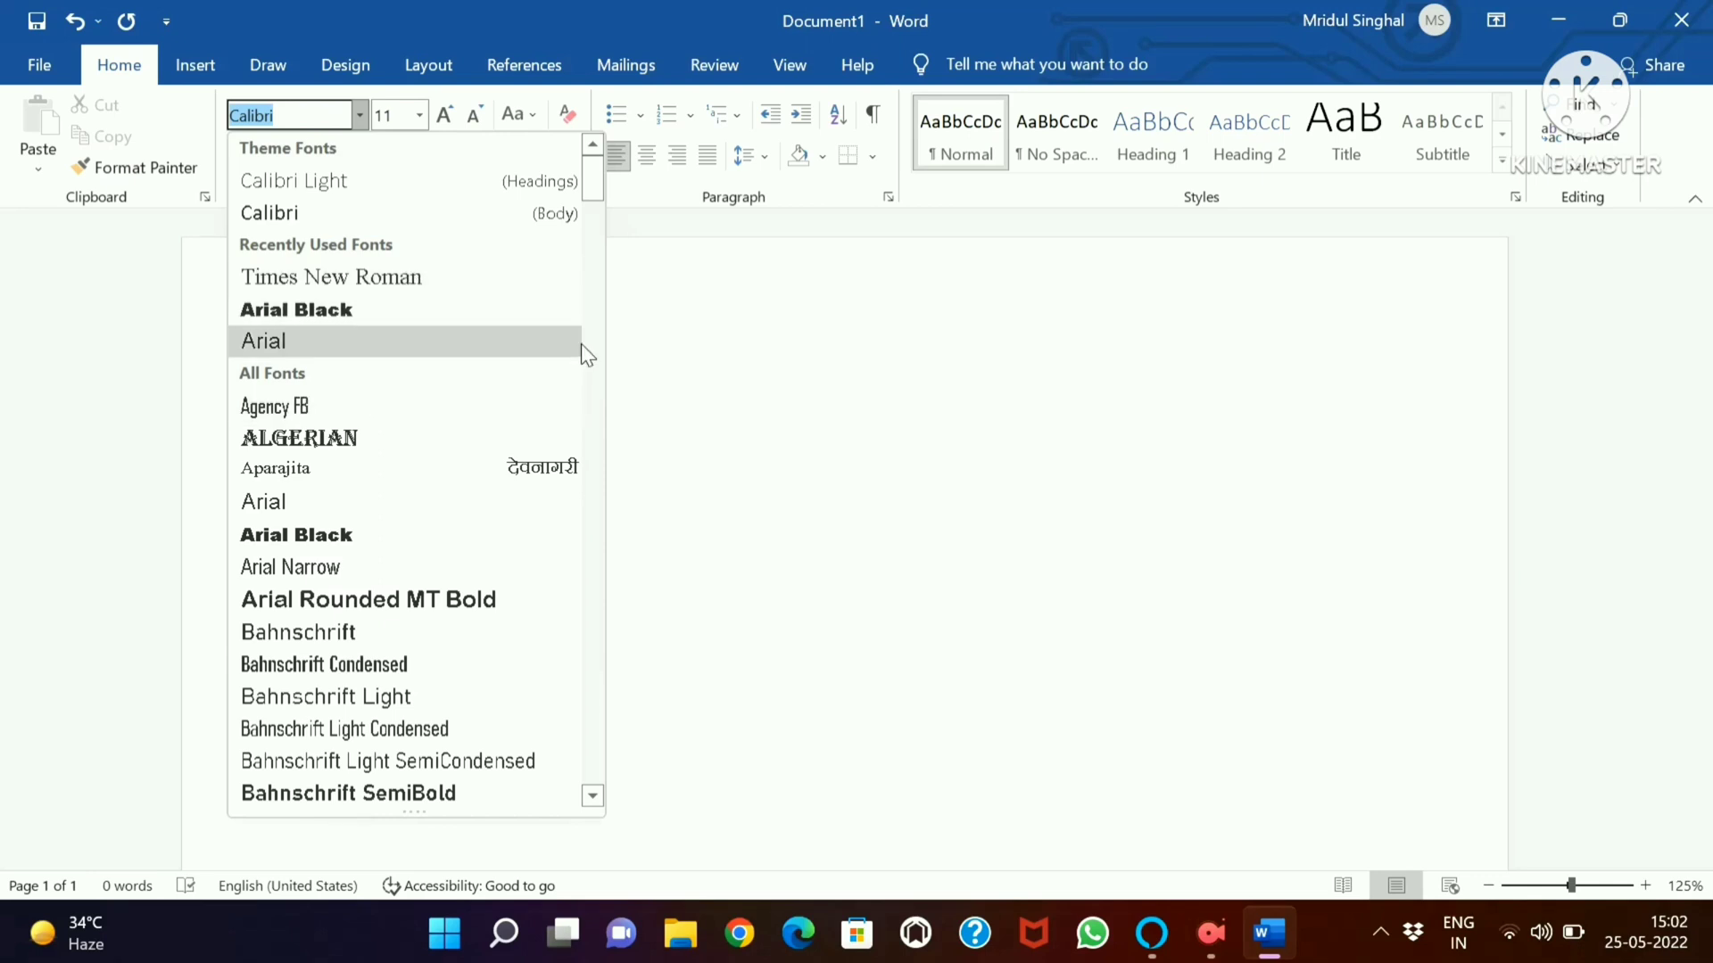
left_click(395, 272)
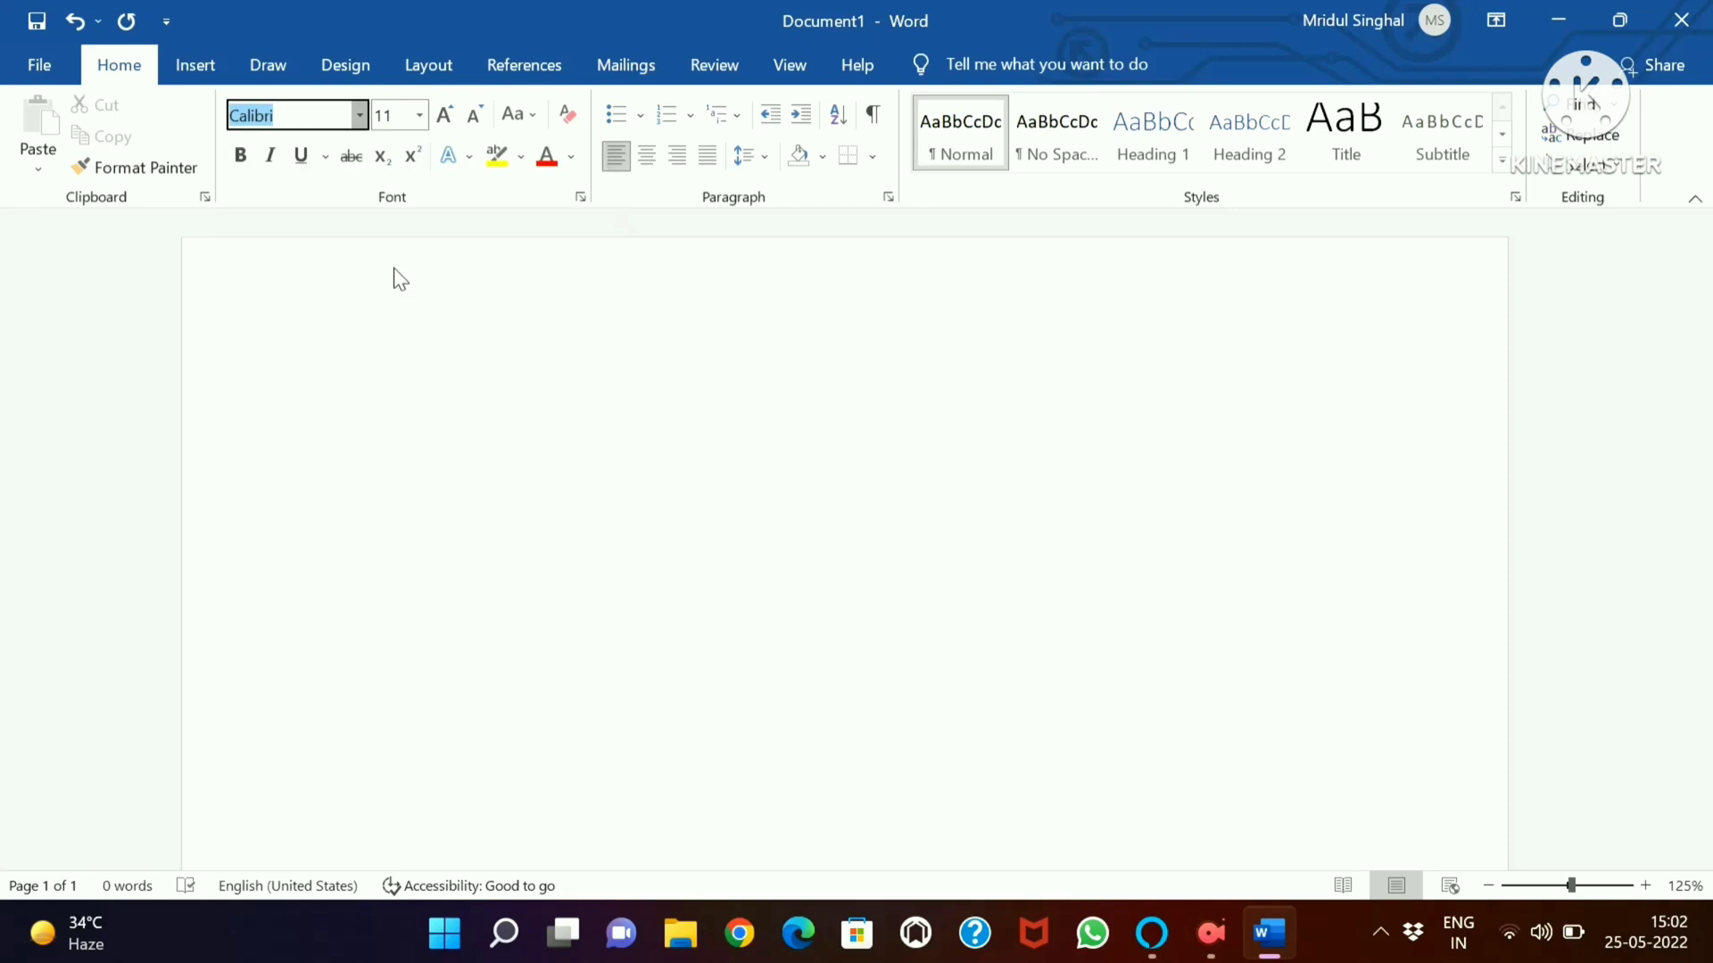
left_click(418, 115)
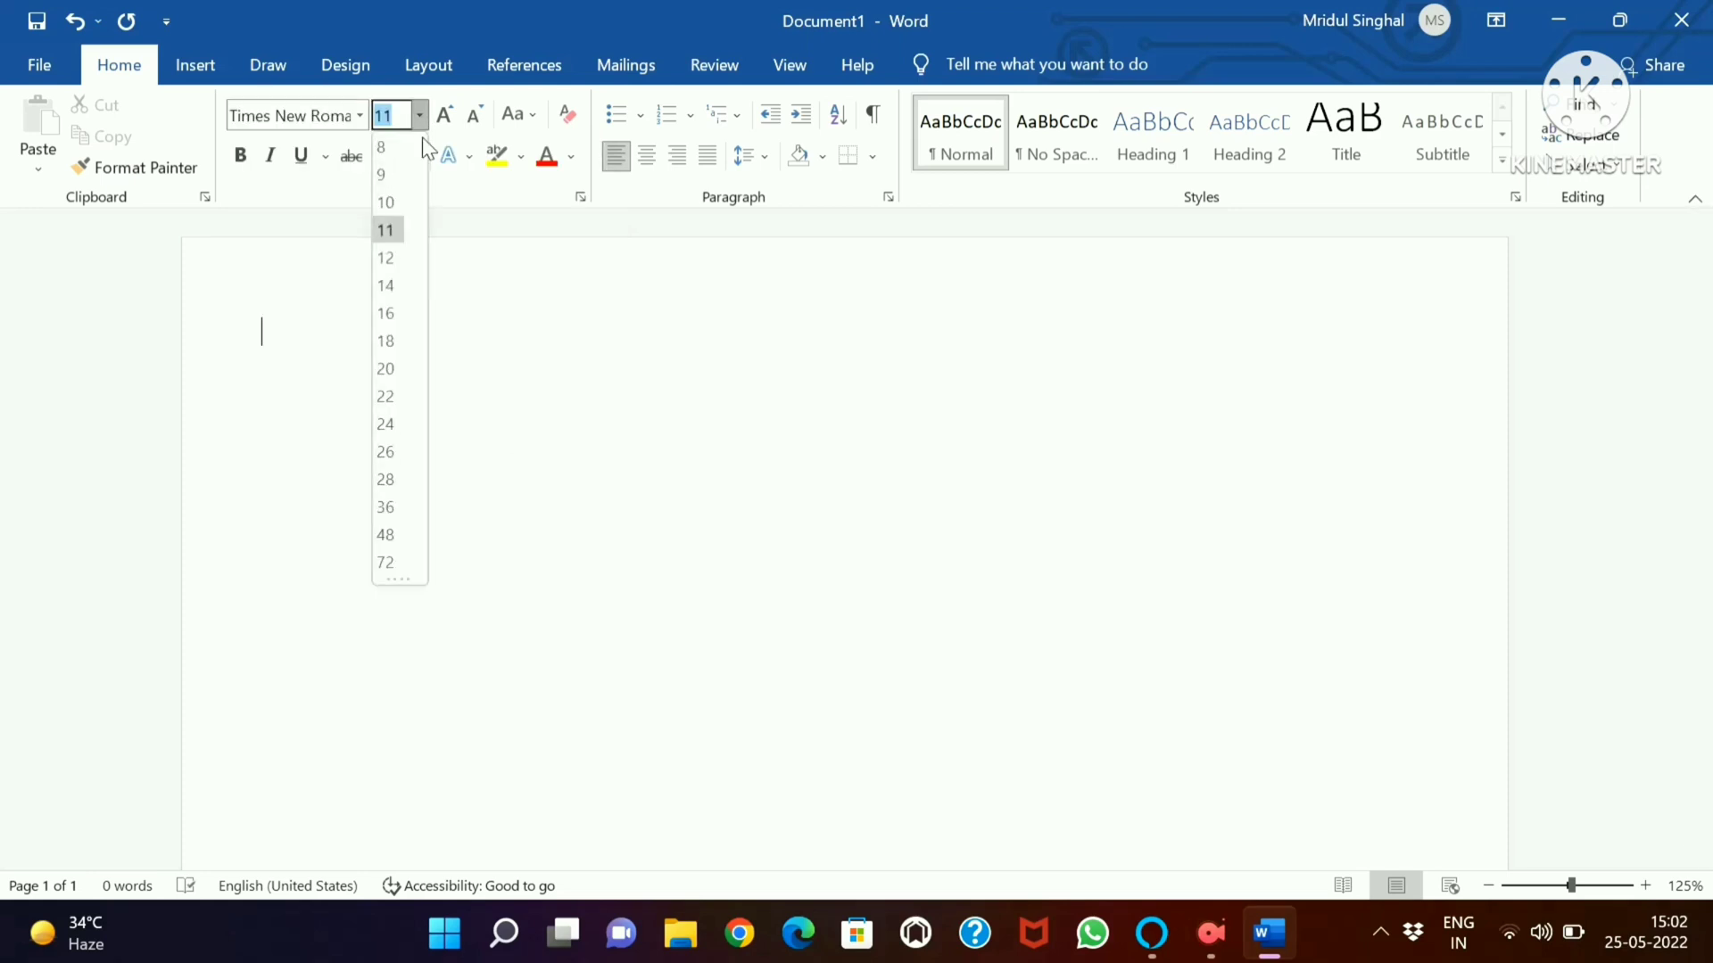
left_click(398, 286)
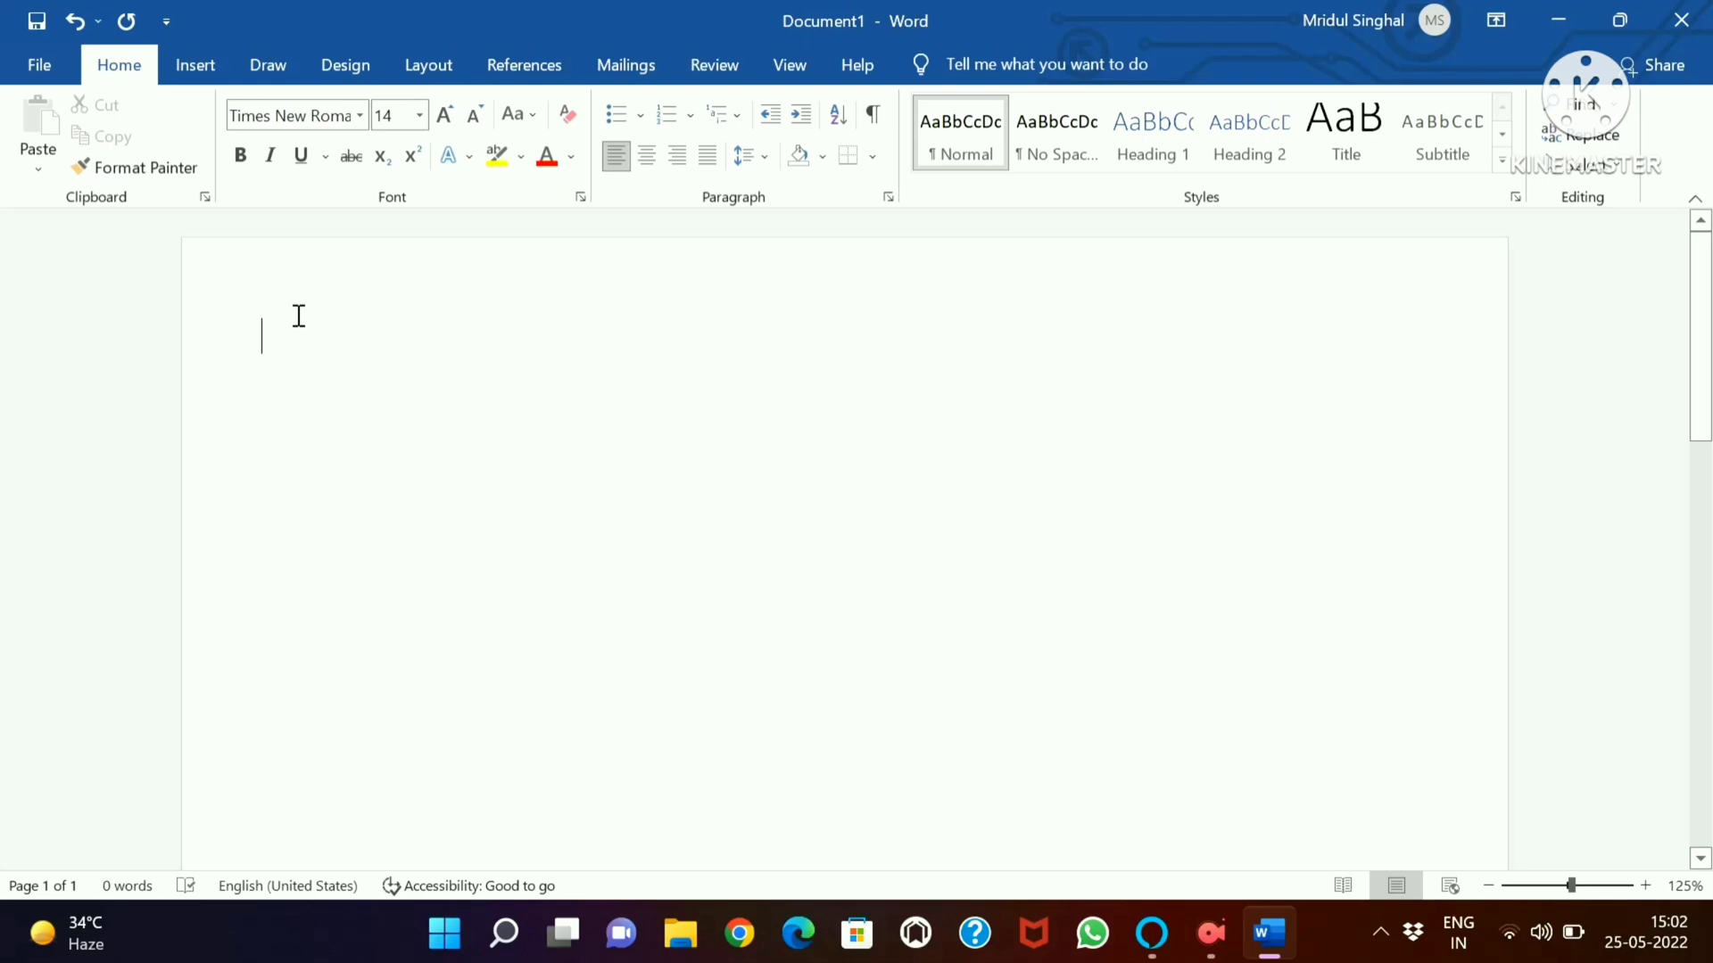
Write a capitalised introduction with "HELLO MY NAME IS", the person's full name, and "I AM THE MANAGER OF KARM STUTI PVT LTD."
type("HELL")
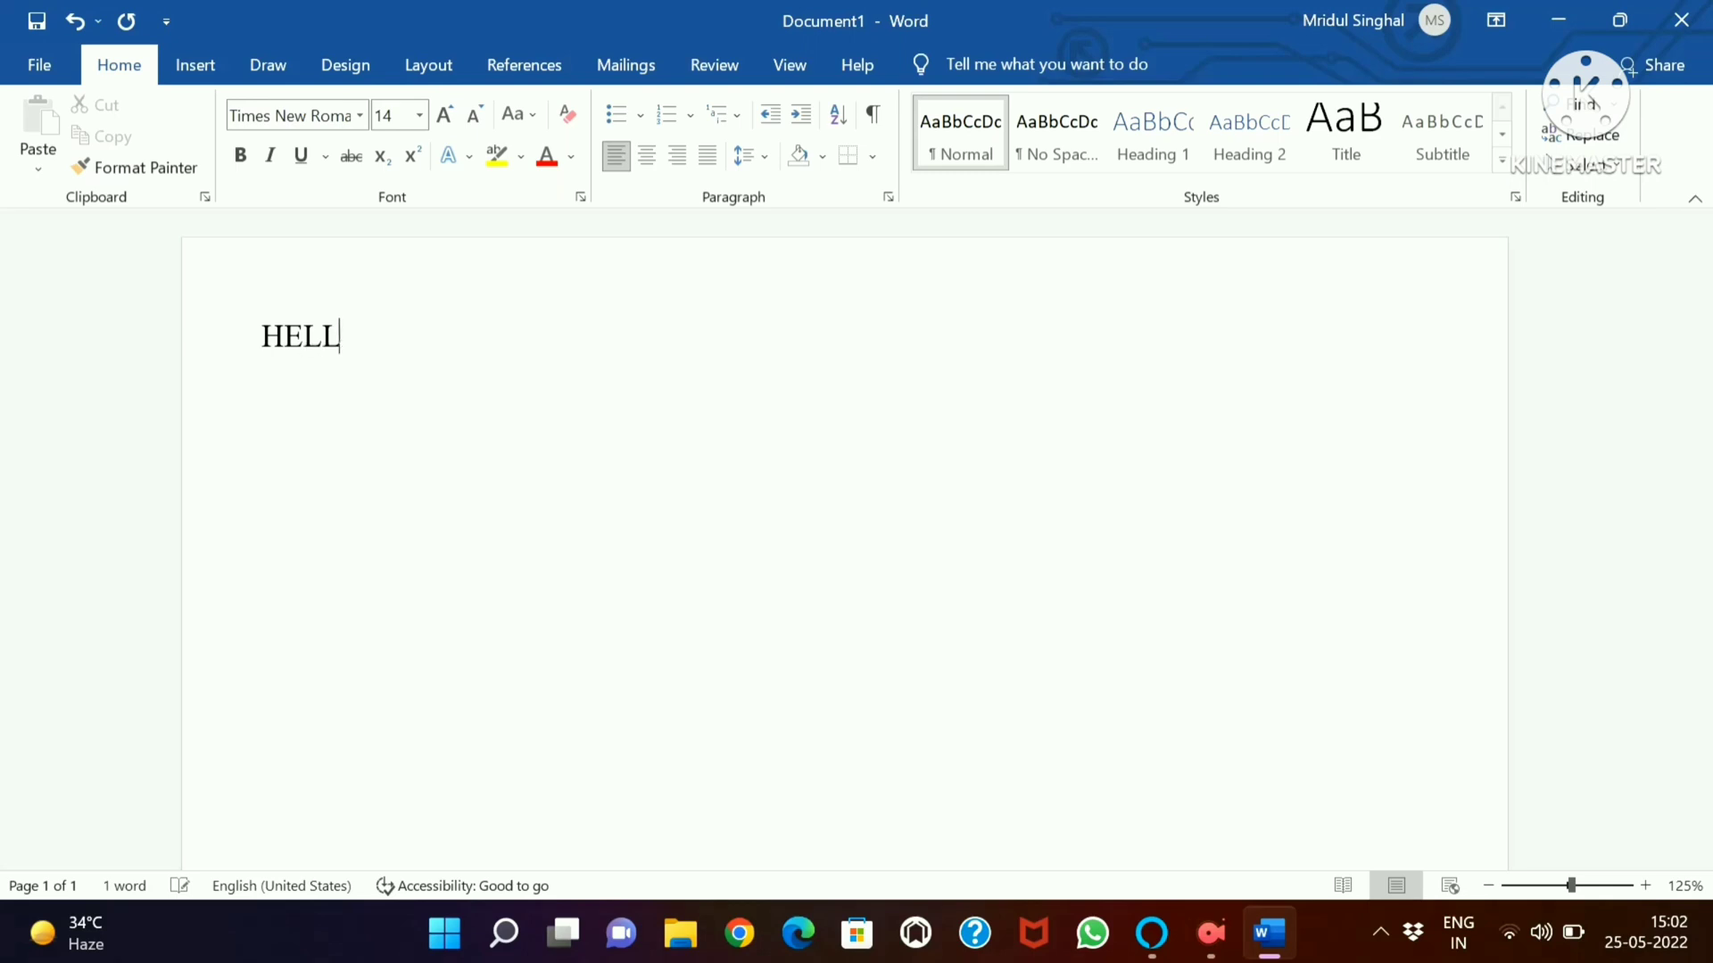
type("O MY NAM")
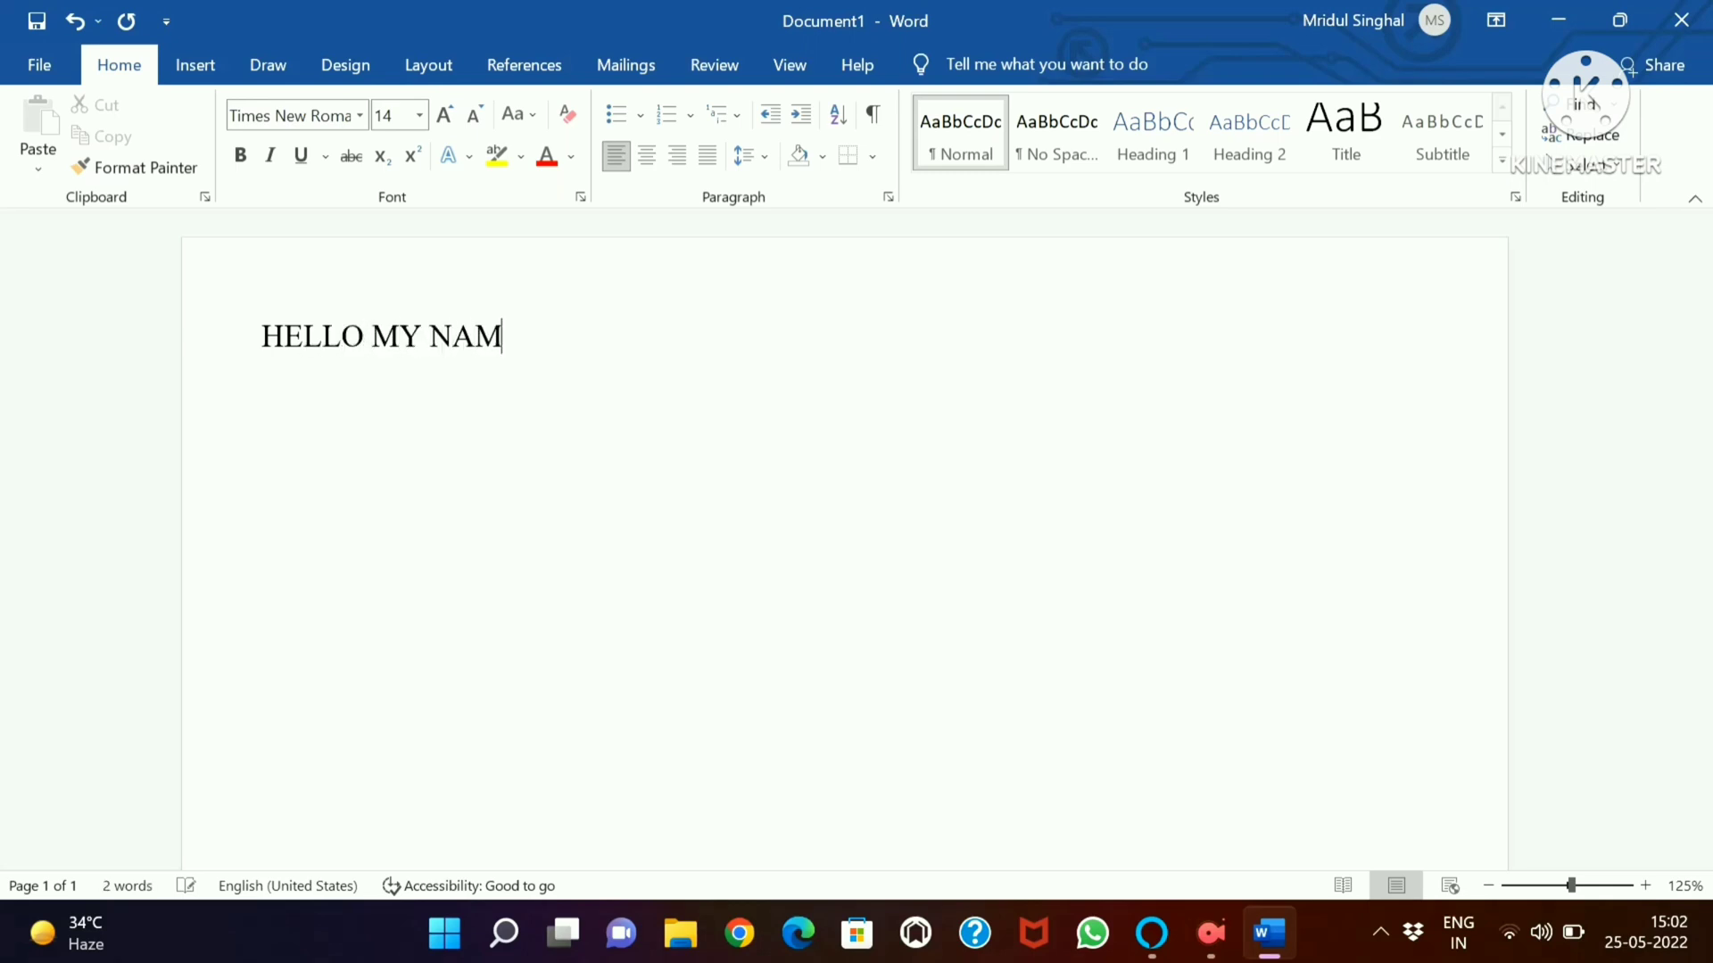
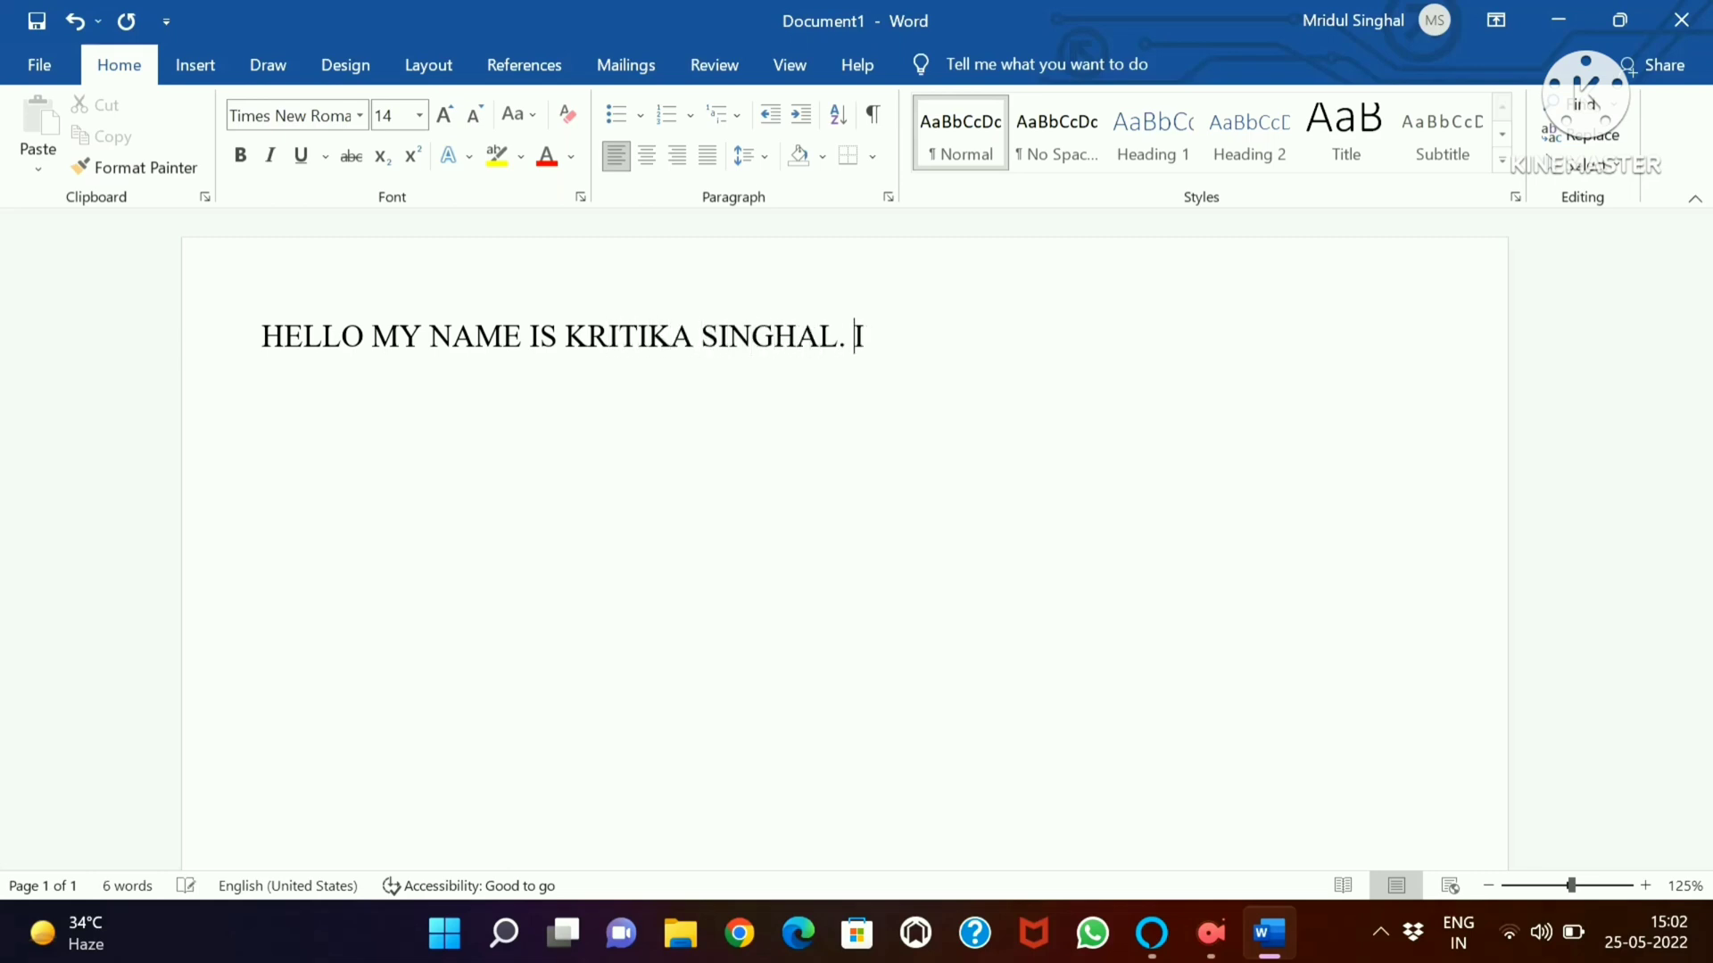
type("I AM THE")
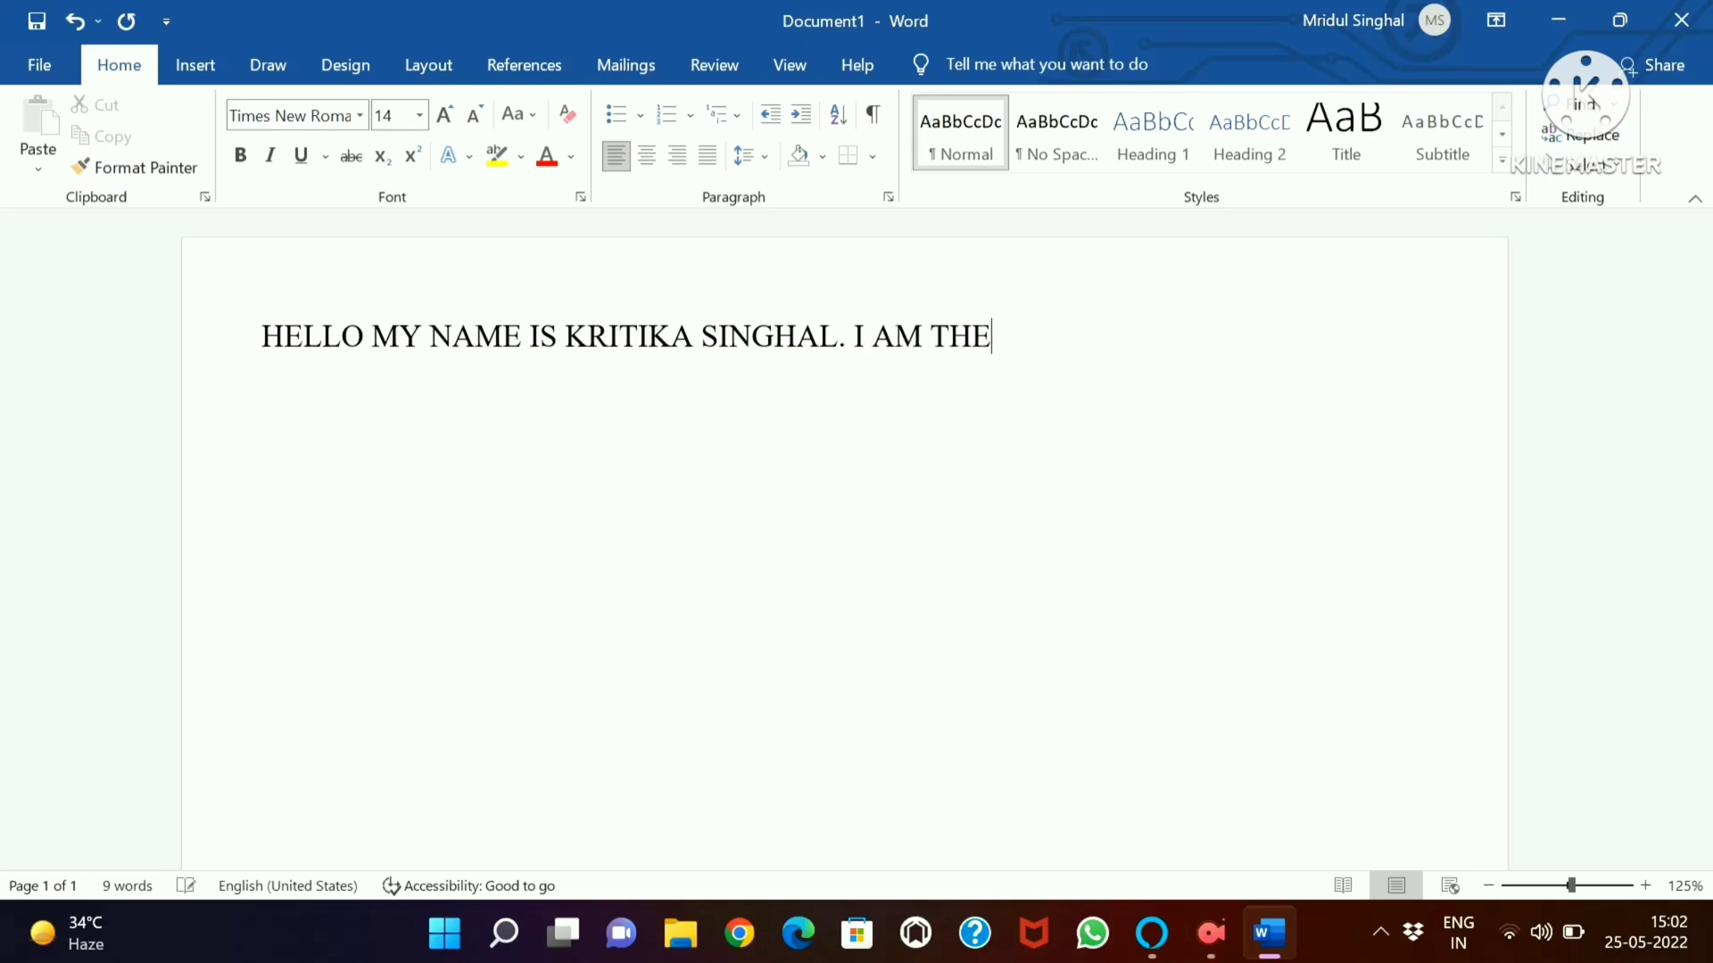
type(" MANAGER")
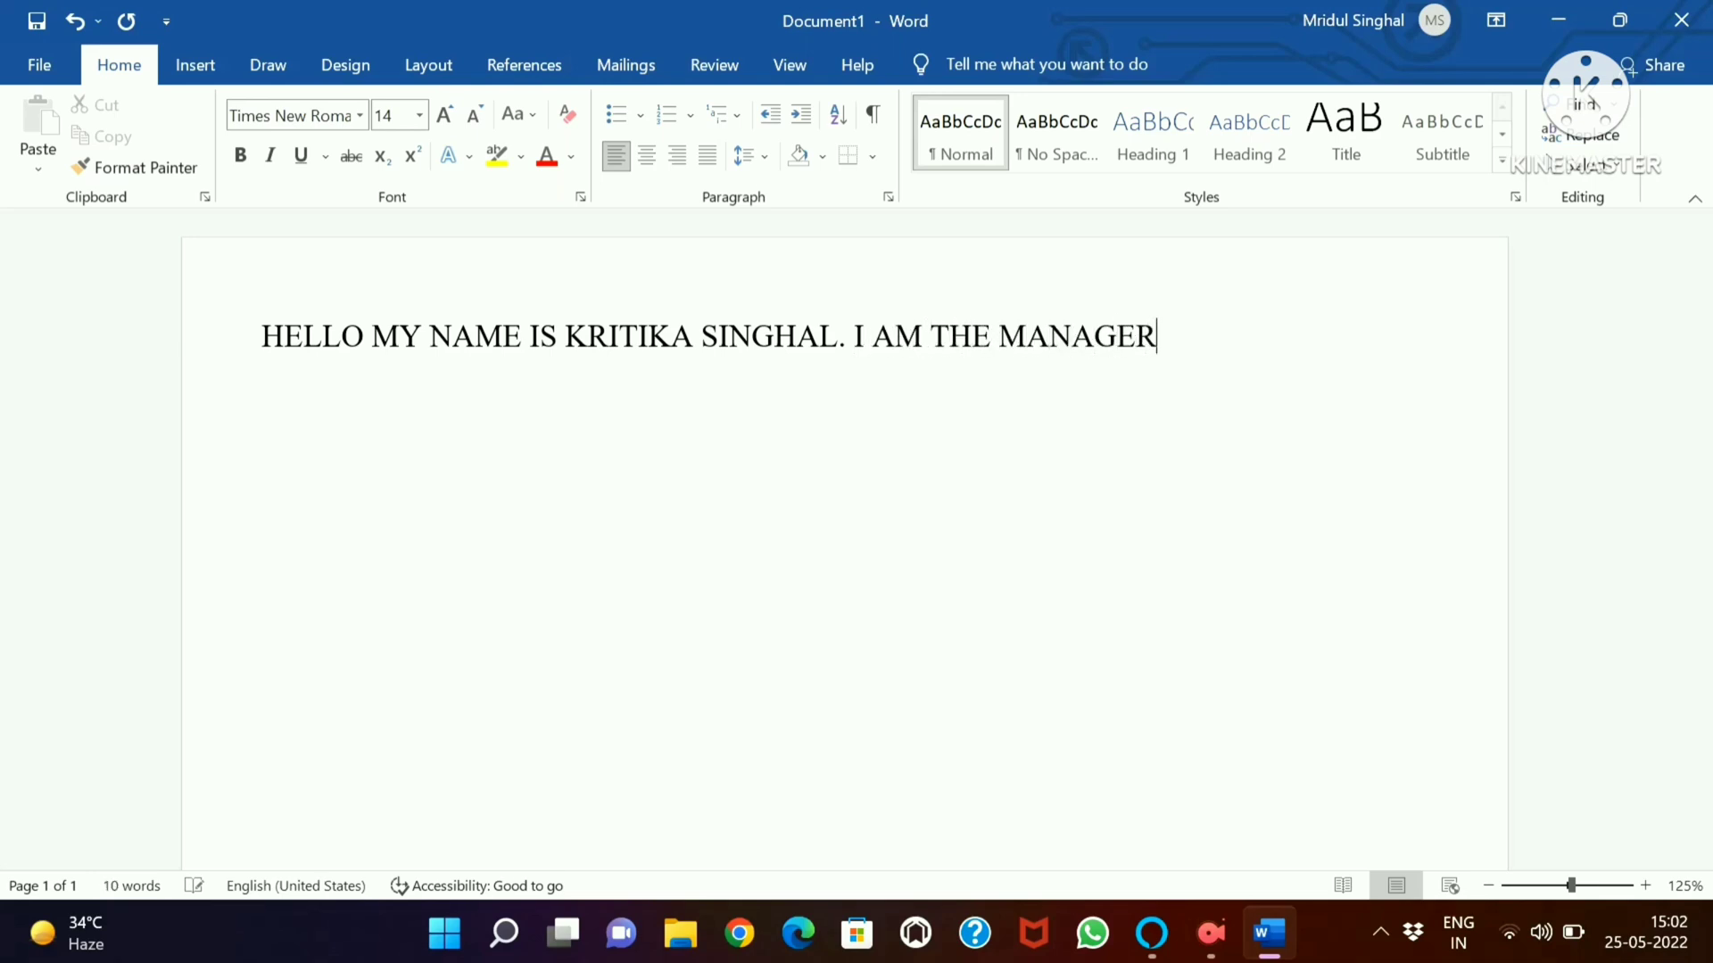
type(" OF KAR")
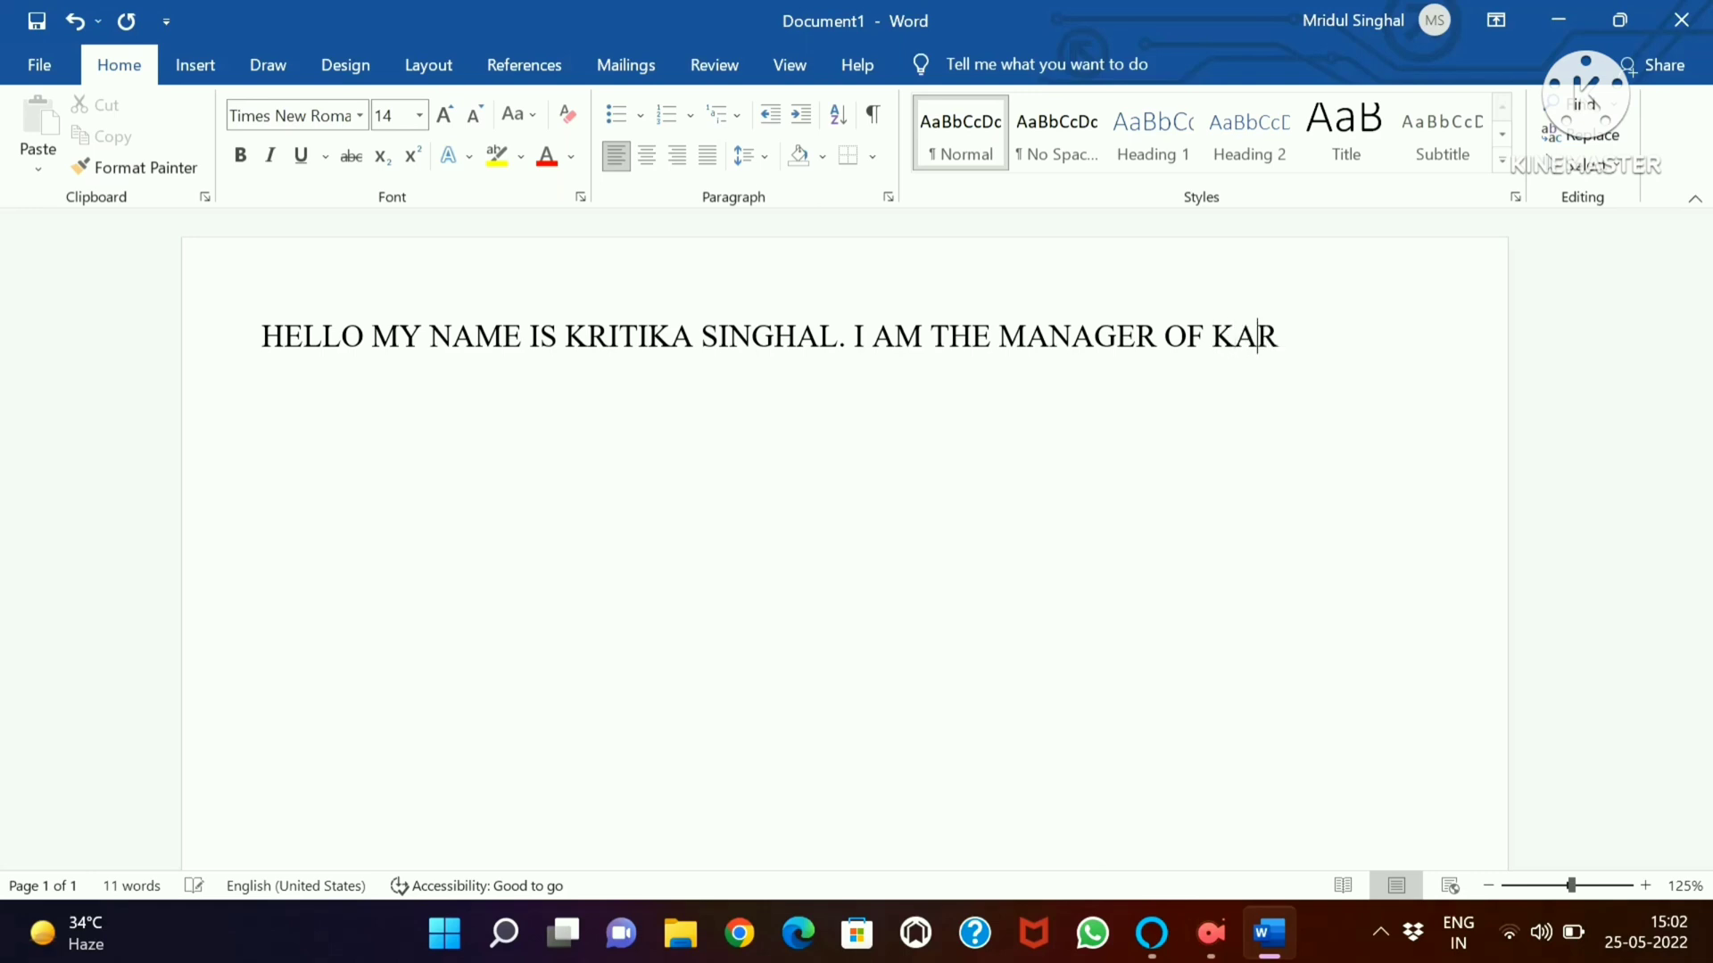
type("M STUTI PVT")
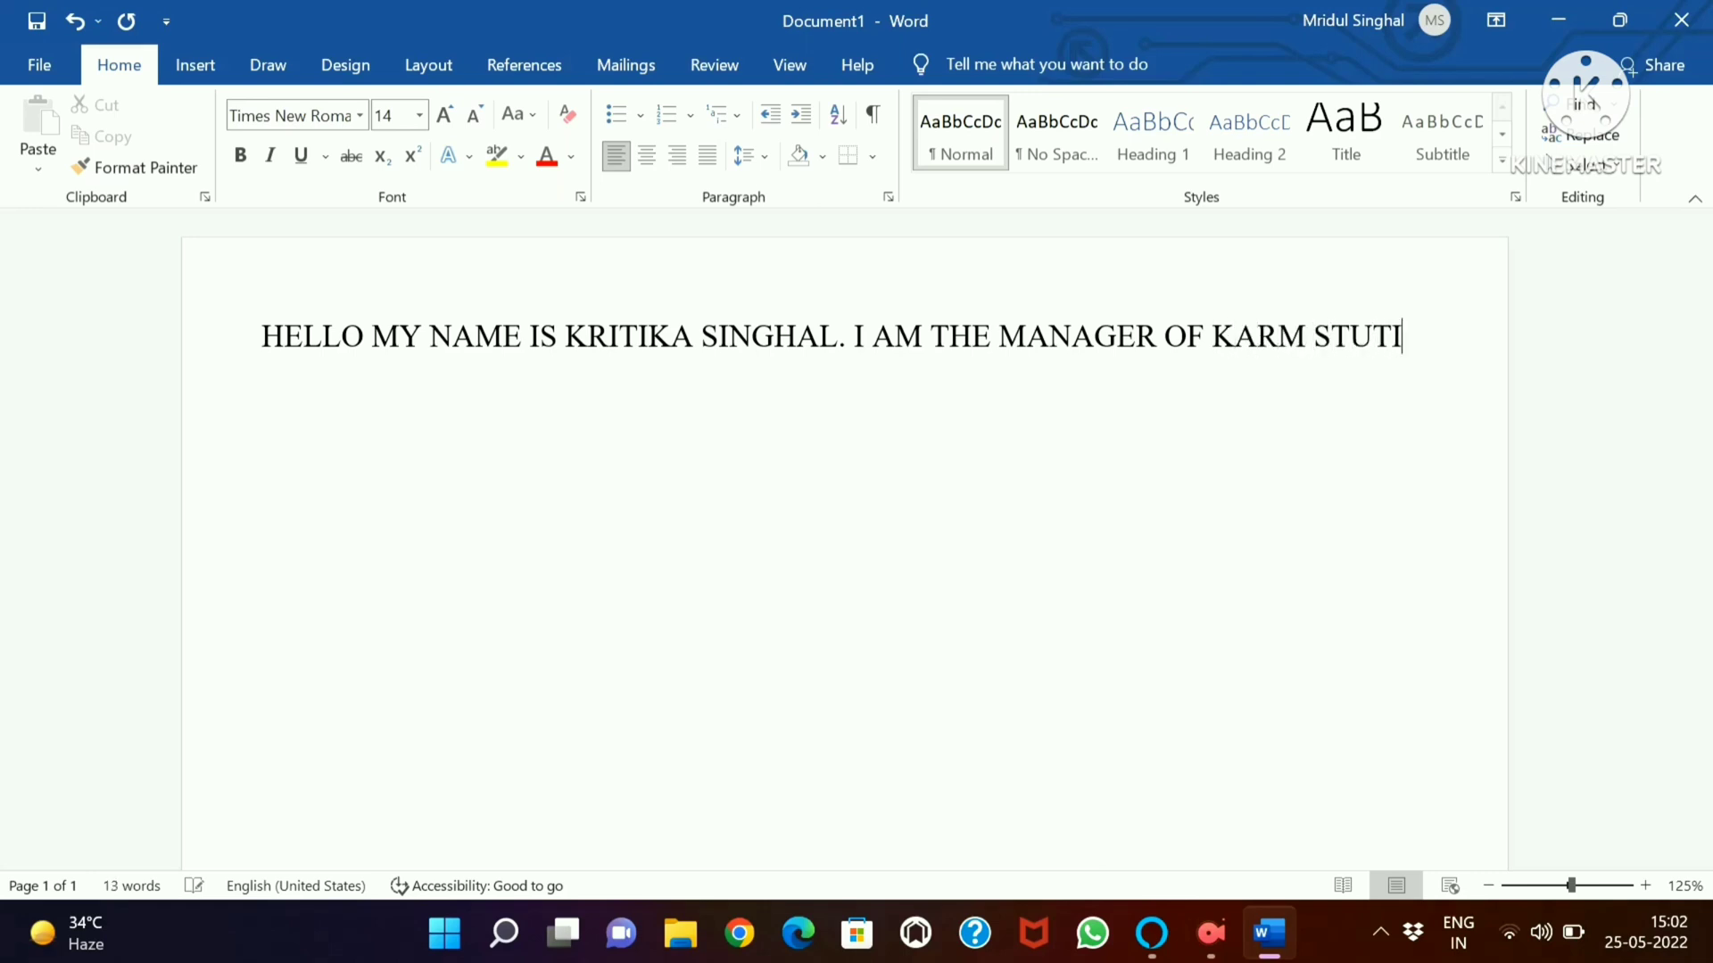
type(" LTD.")
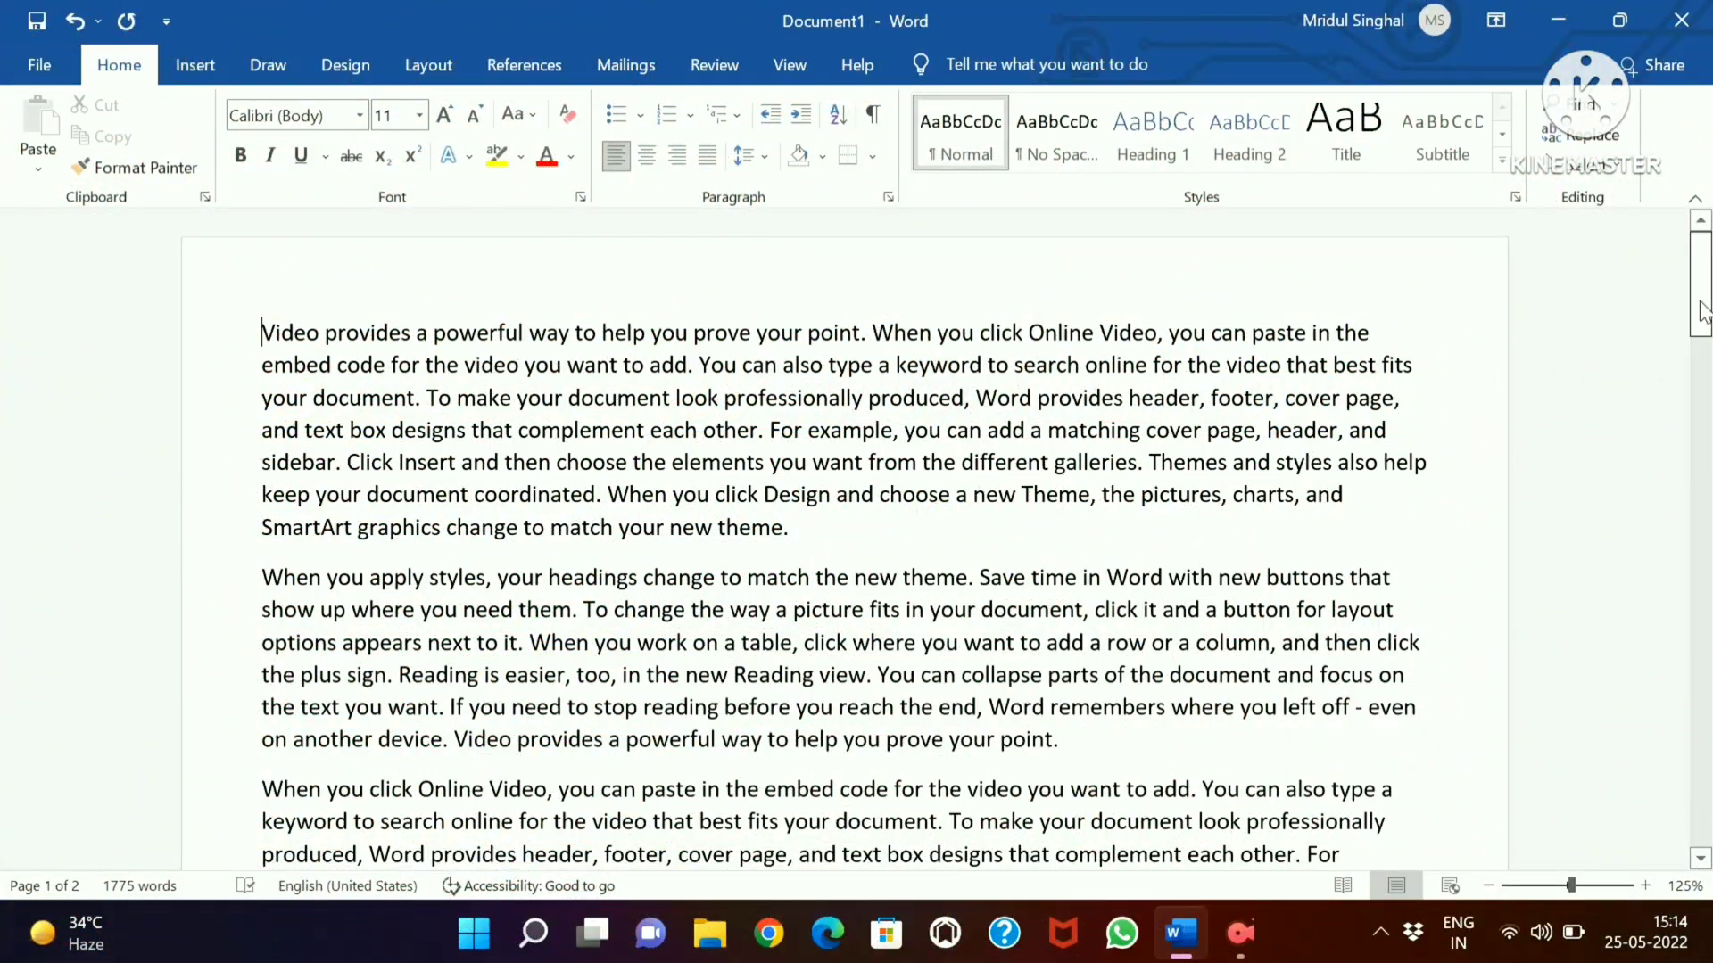
Format the document's entire text in Times New Roman at size 12
mouse_move(1704, 313)
left_mouse_down()
mouse_move(1706, 807)
mouse_move(1708, 286)
left_mouse_up()
key("ctrl+a")
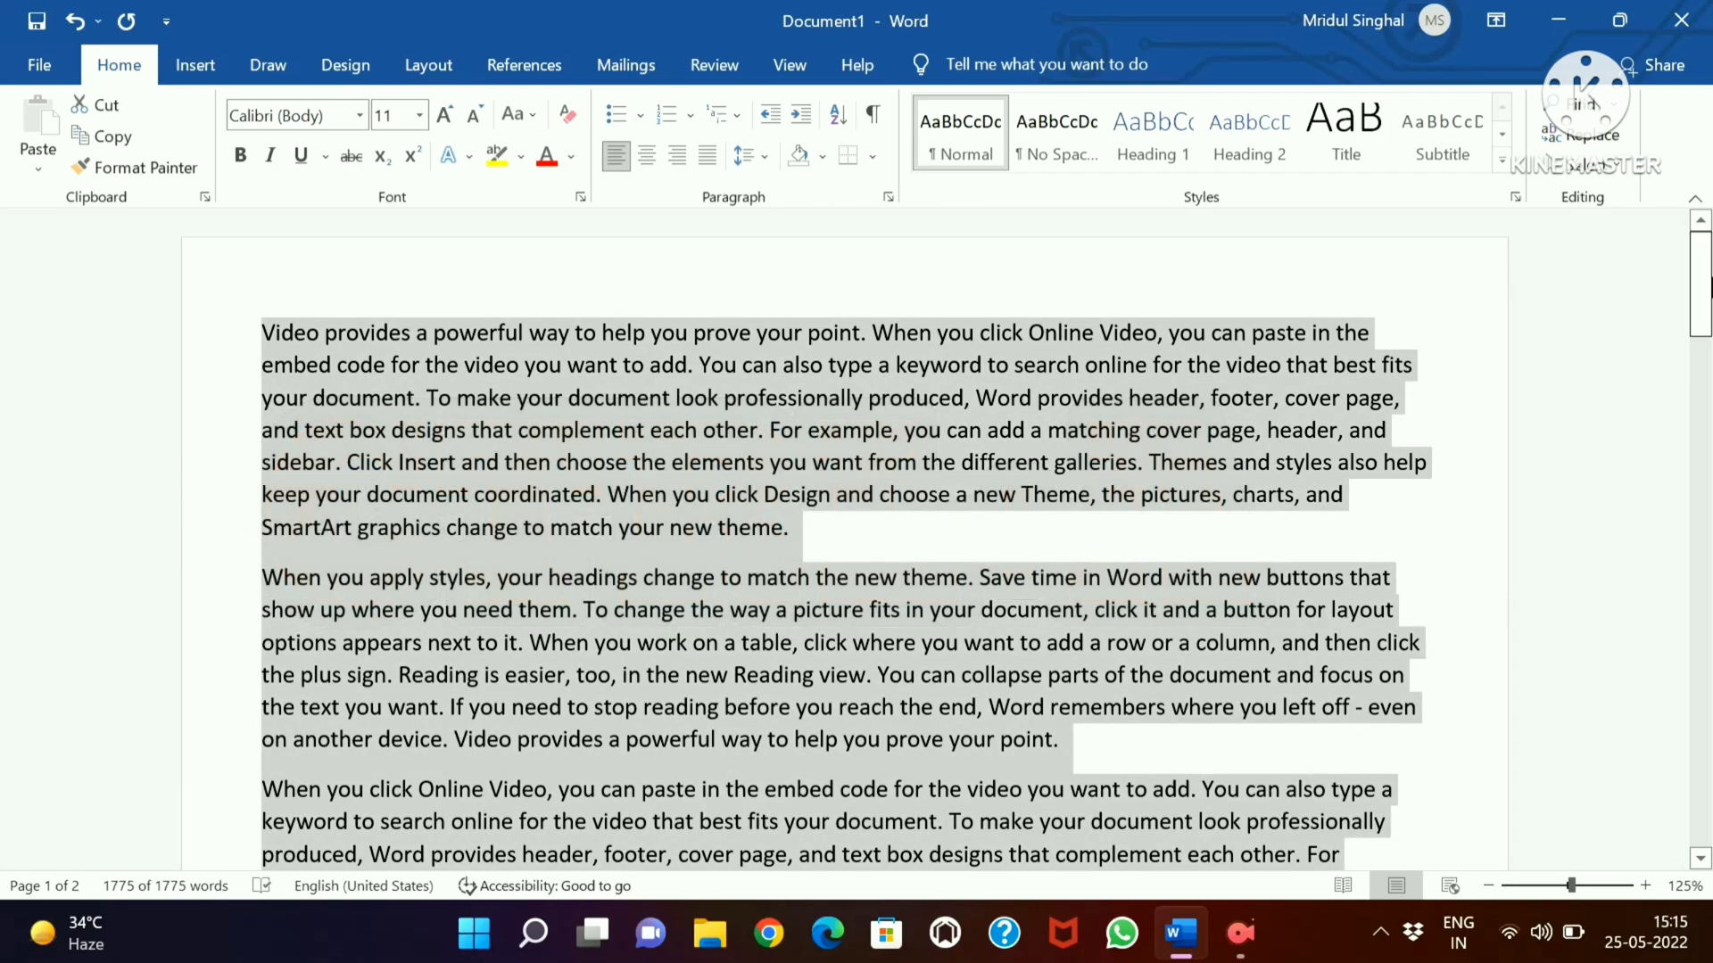
mouse_move(1711, 285)
left_mouse_down()
mouse_move(1710, 459)
mouse_move(1692, 264)
left_mouse_up()
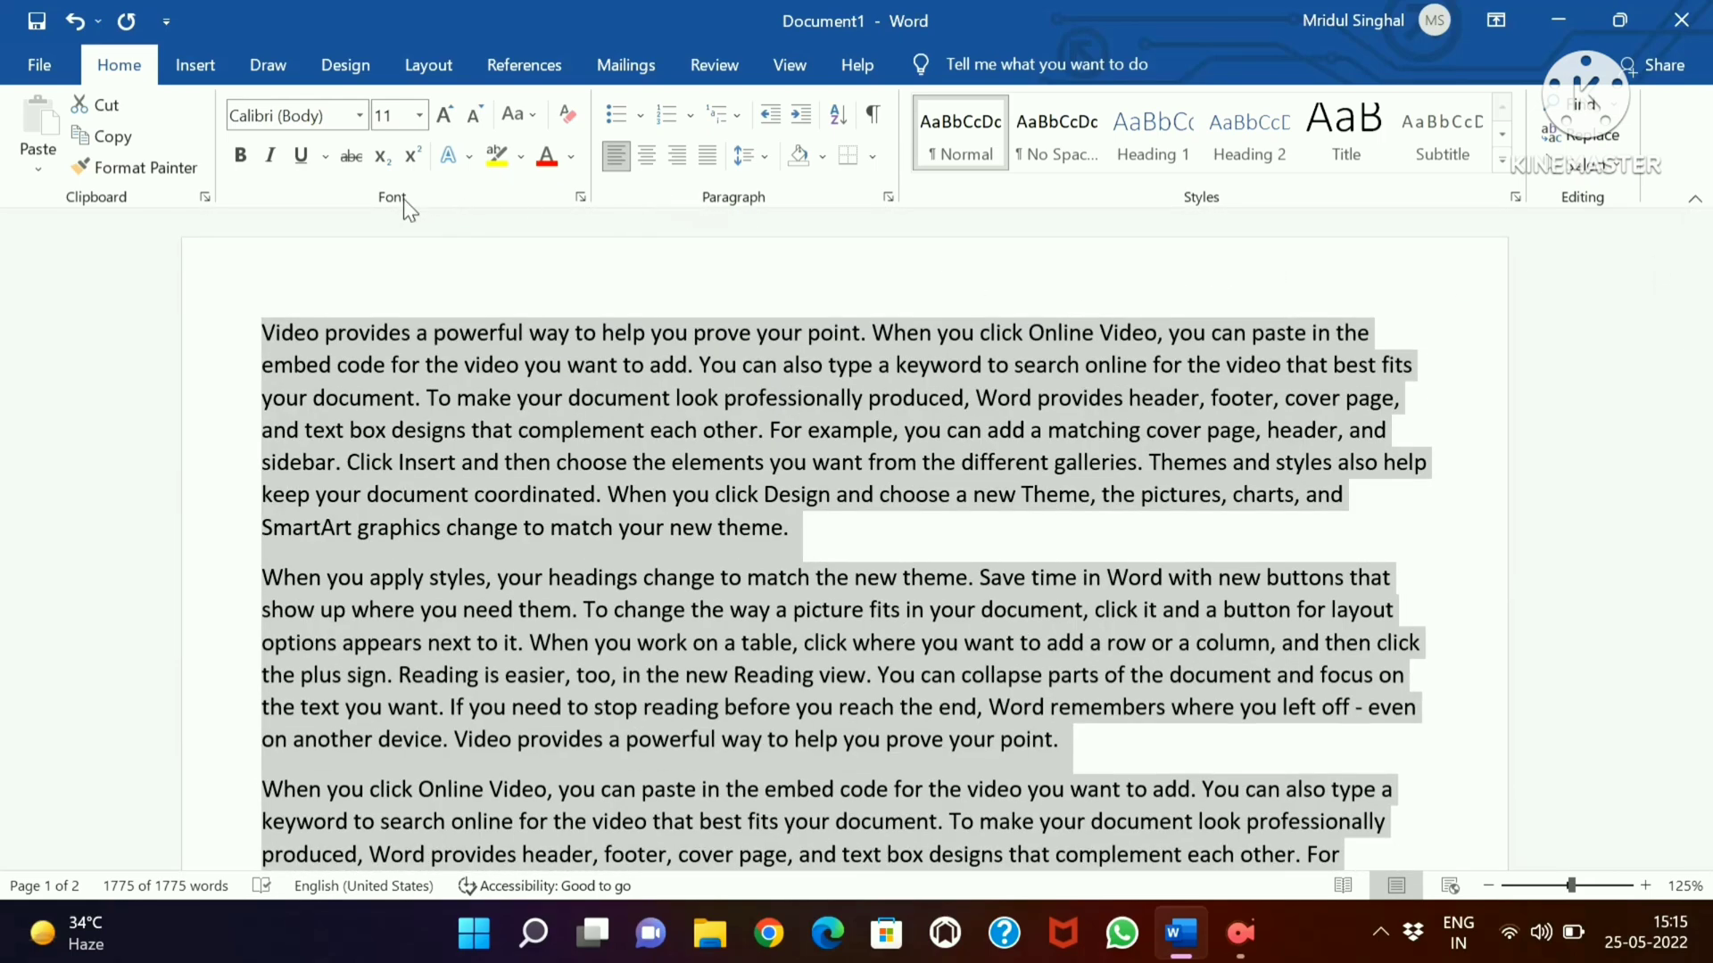
left_click(360, 116)
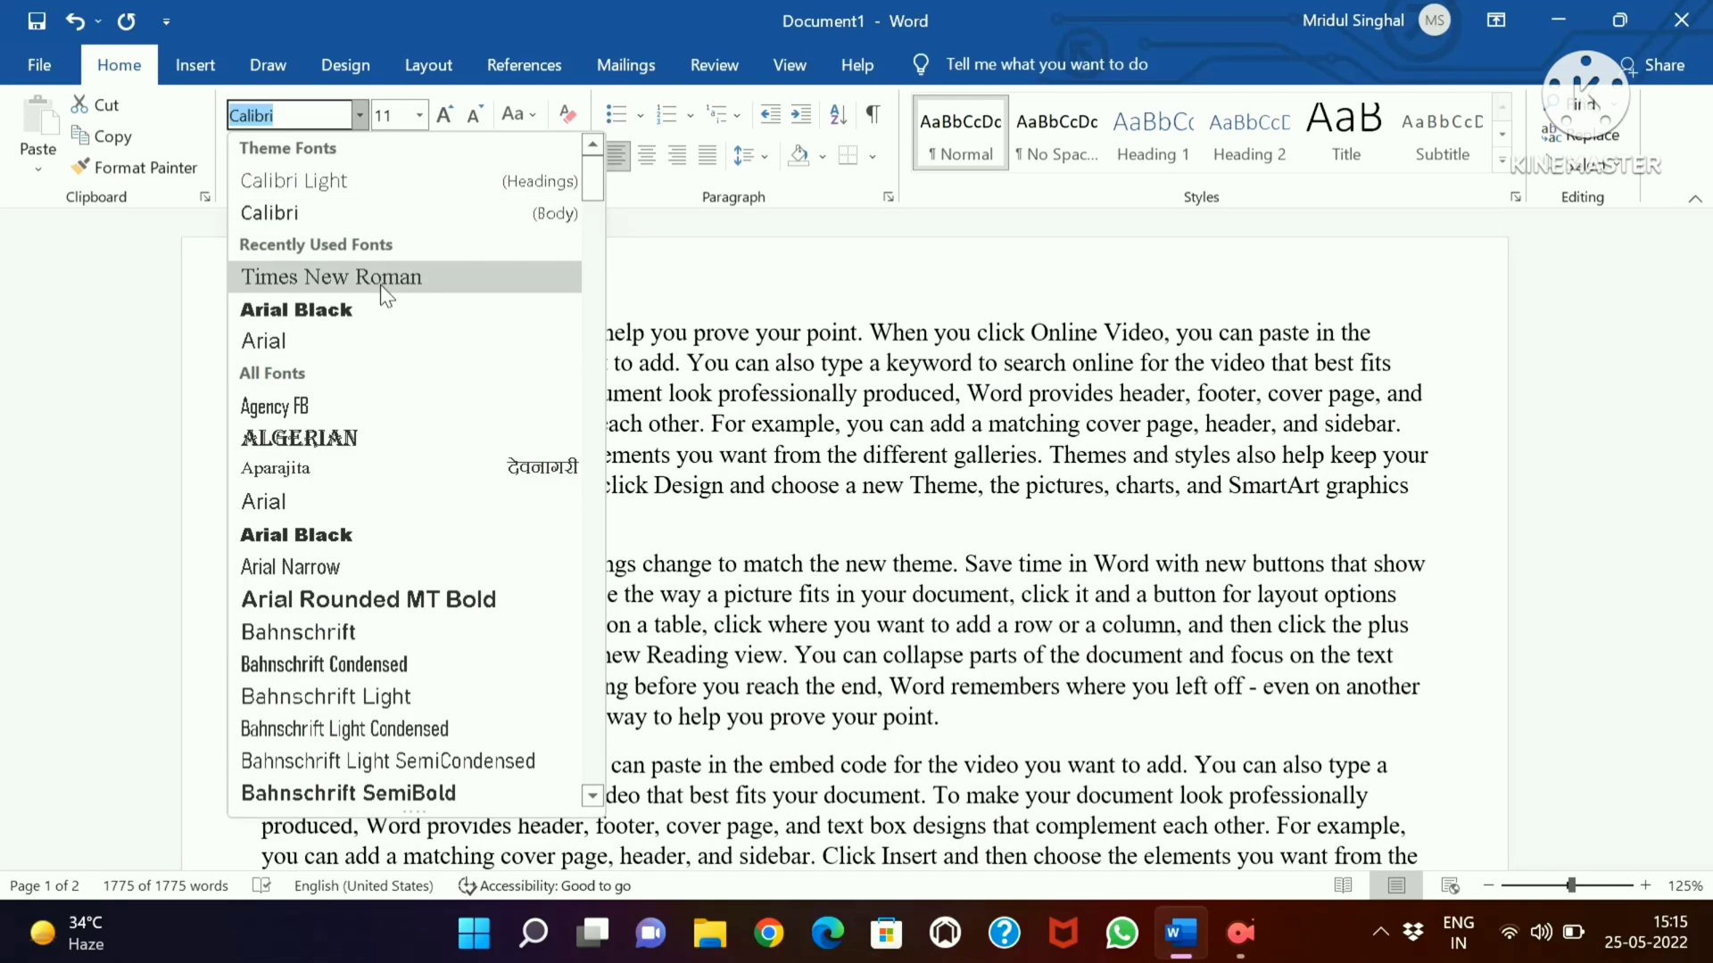
left_click(380, 278)
left_click(418, 115)
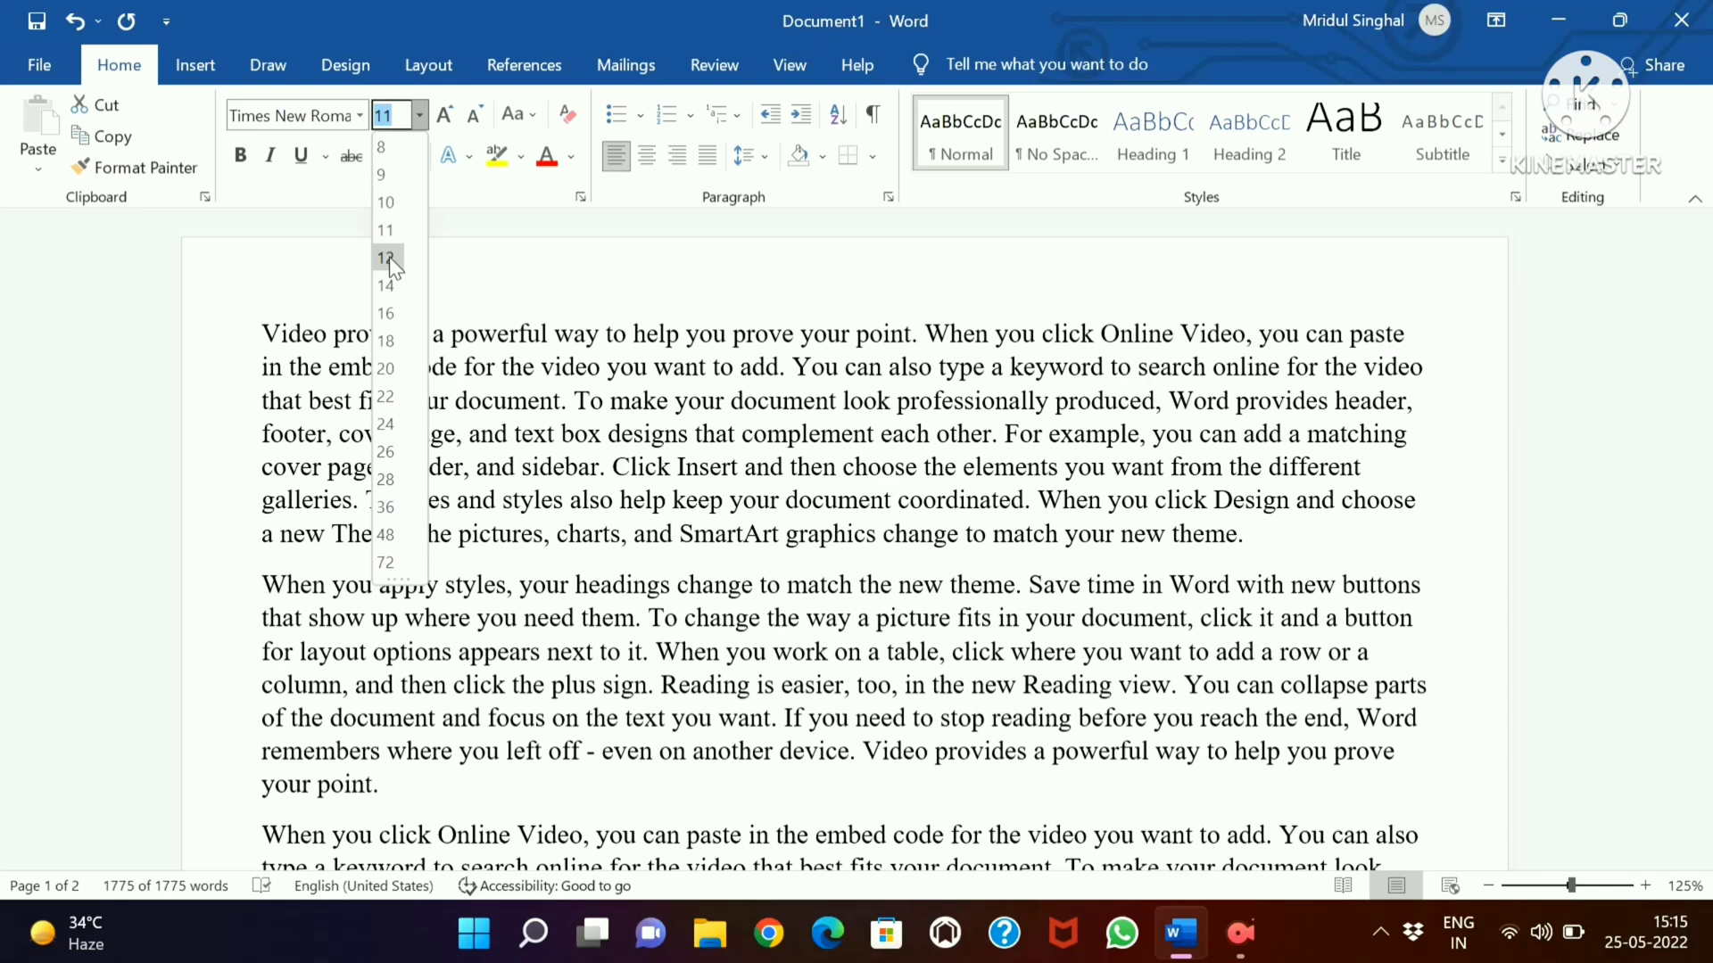
left_click(389, 257)
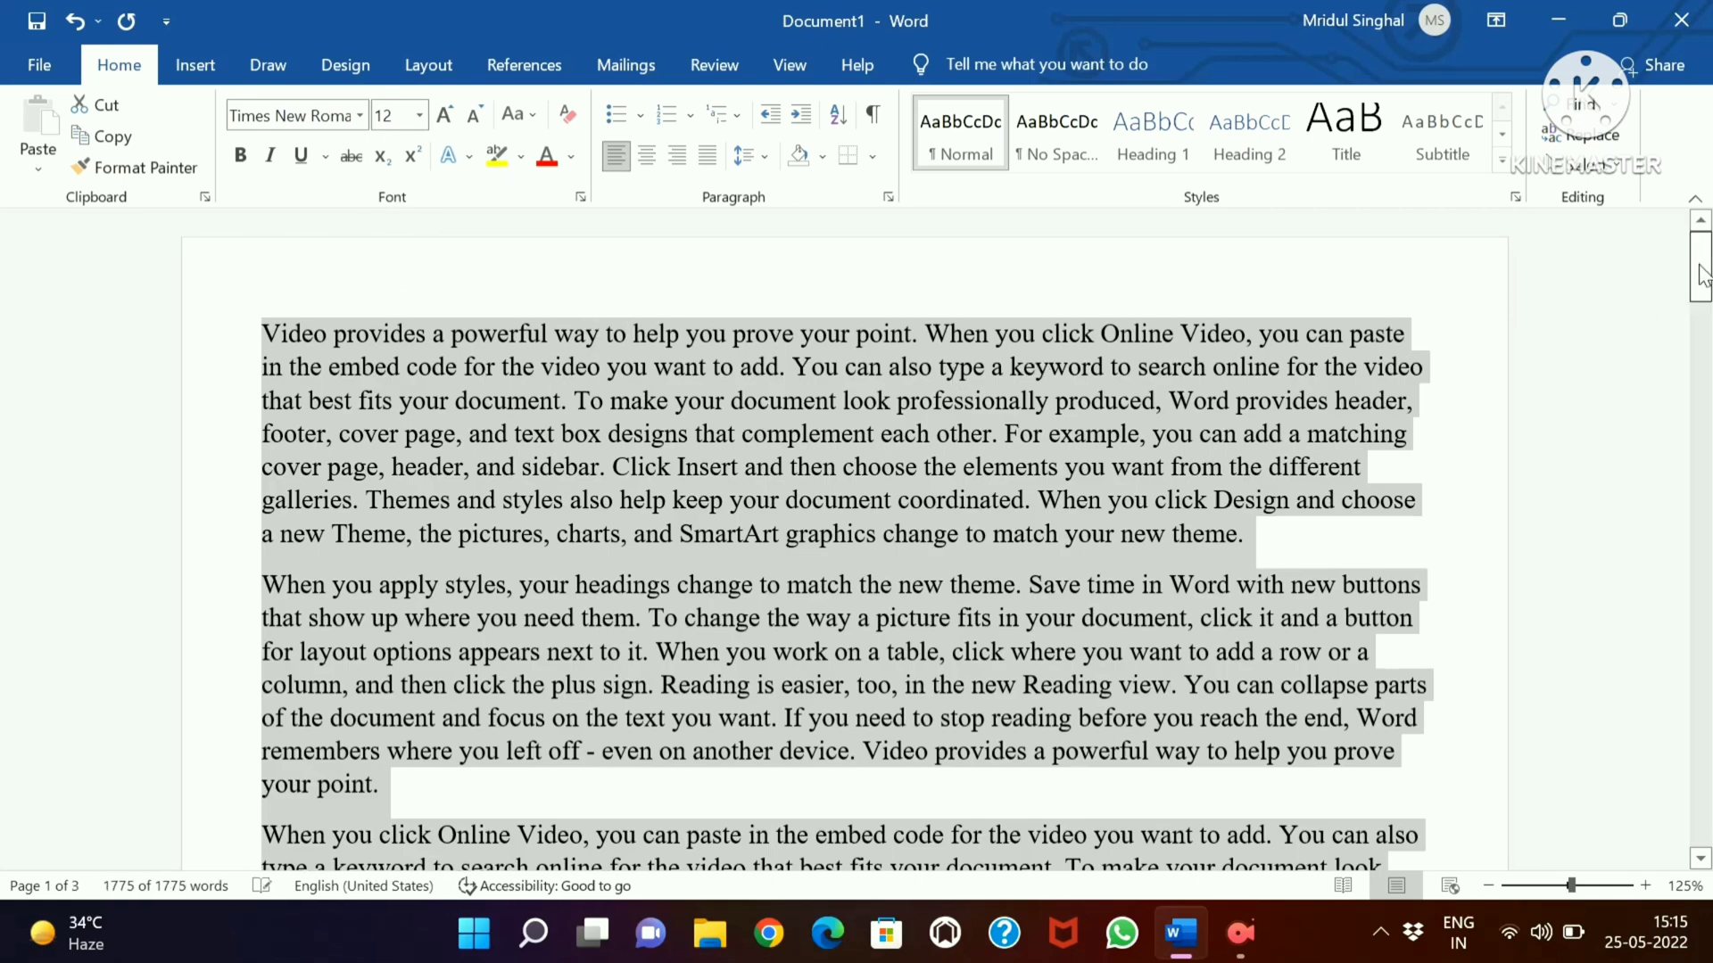
Set the font color of the entire text to Automatic
mouse_move(1701, 276)
left_mouse_down()
mouse_move(1707, 499)
mouse_move(1707, 266)
left_mouse_up()
left_click(572, 158)
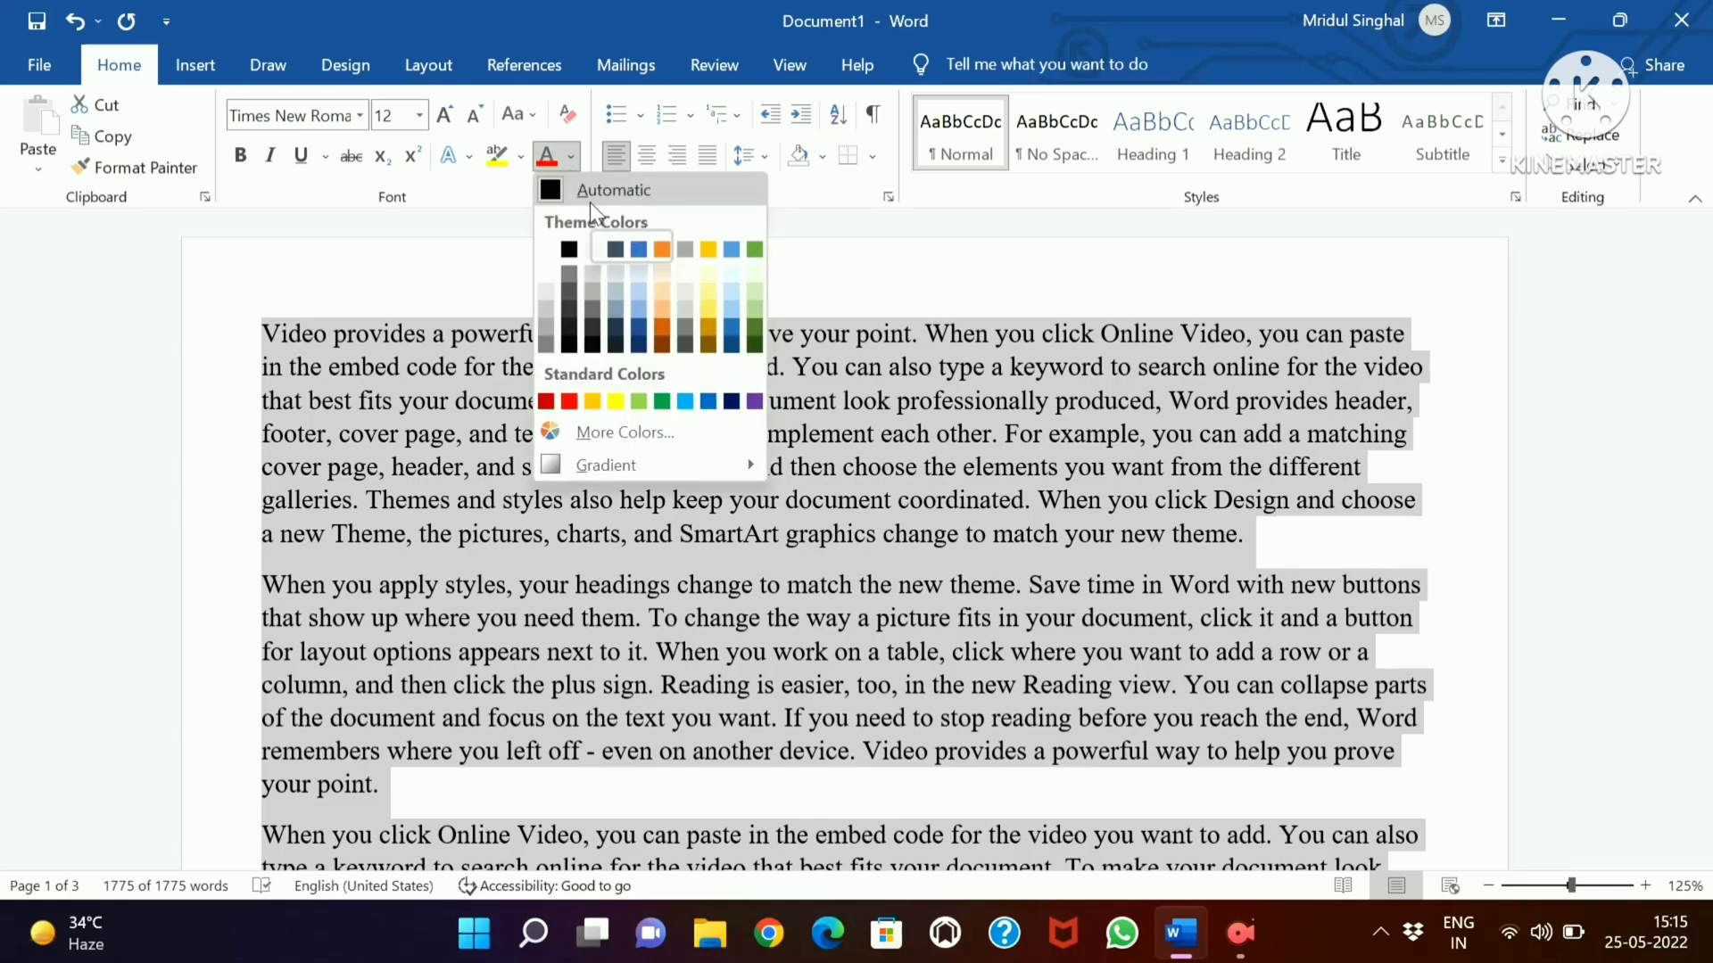
left_click(555, 188)
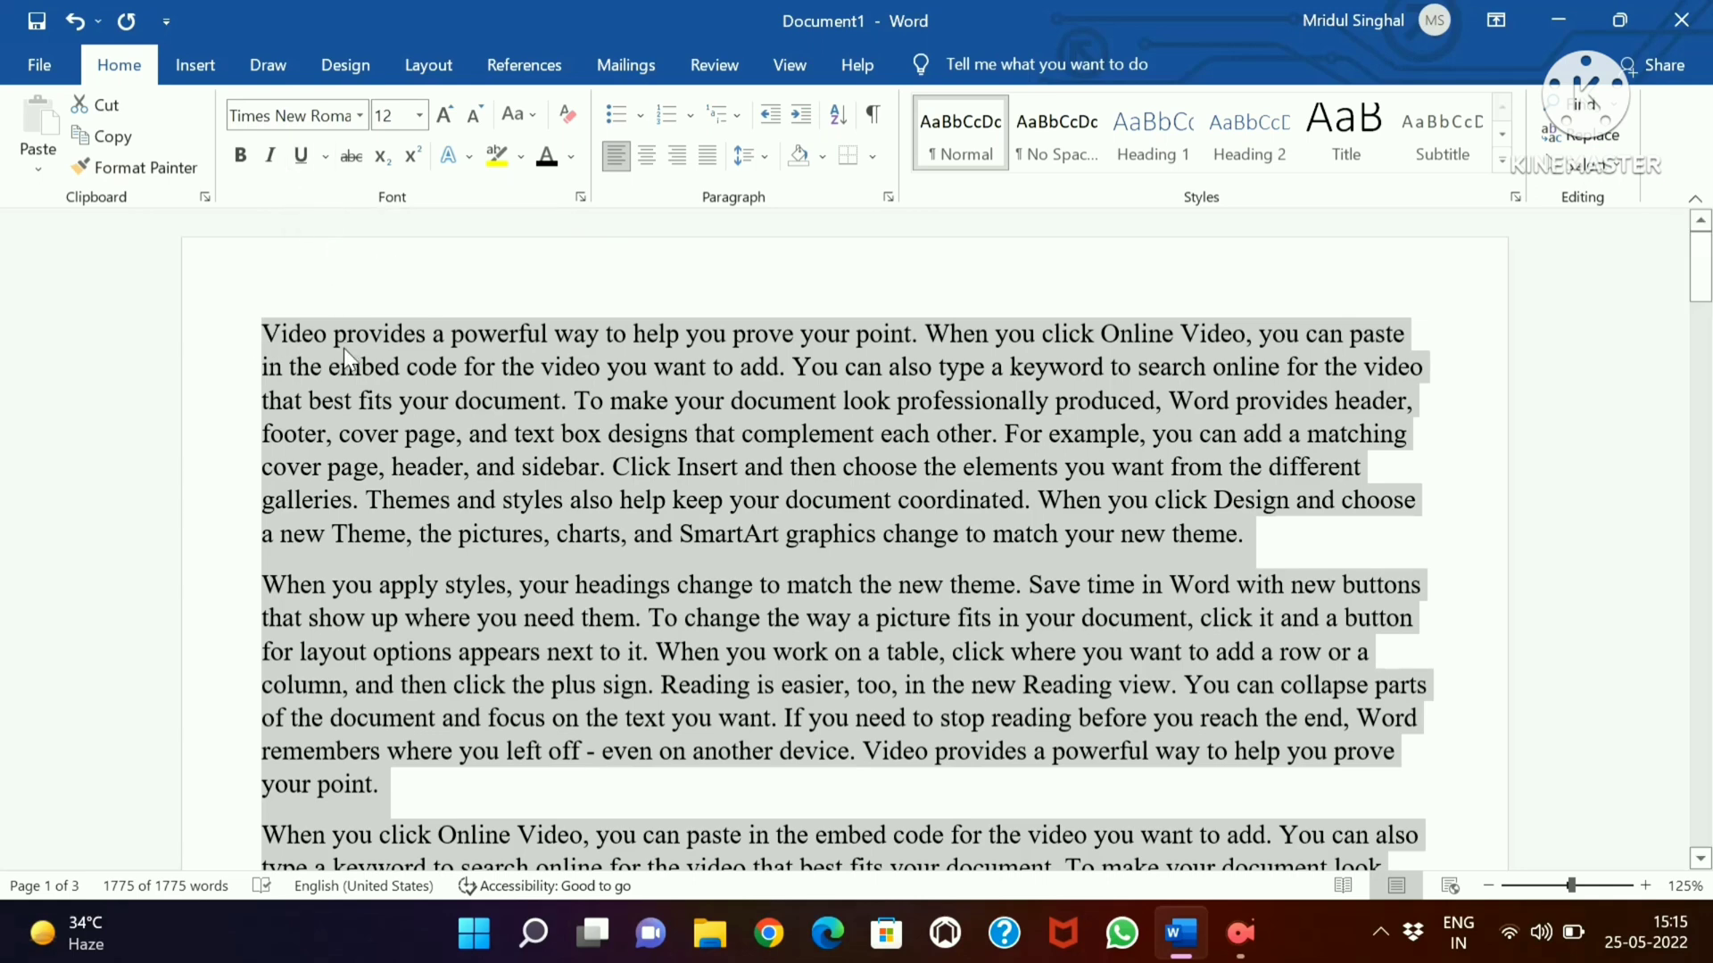
Insert a new line above the first paragraph and write "HEADING" on it
left_click(265, 339)
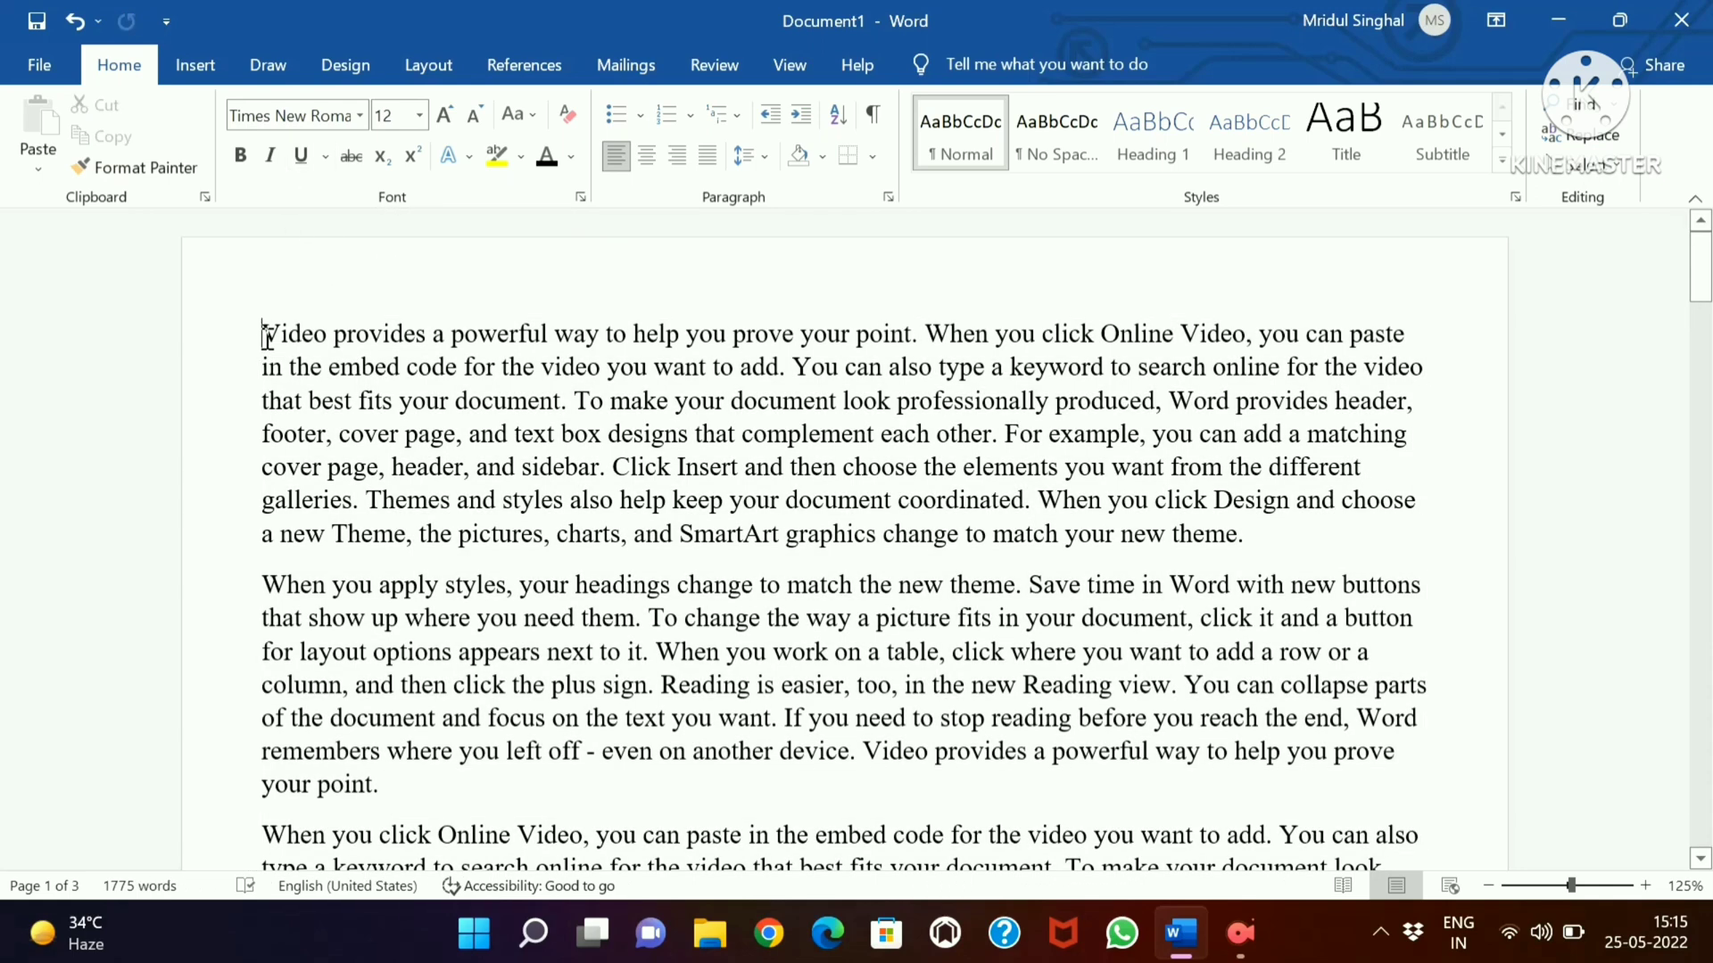
key("ctrl+z")
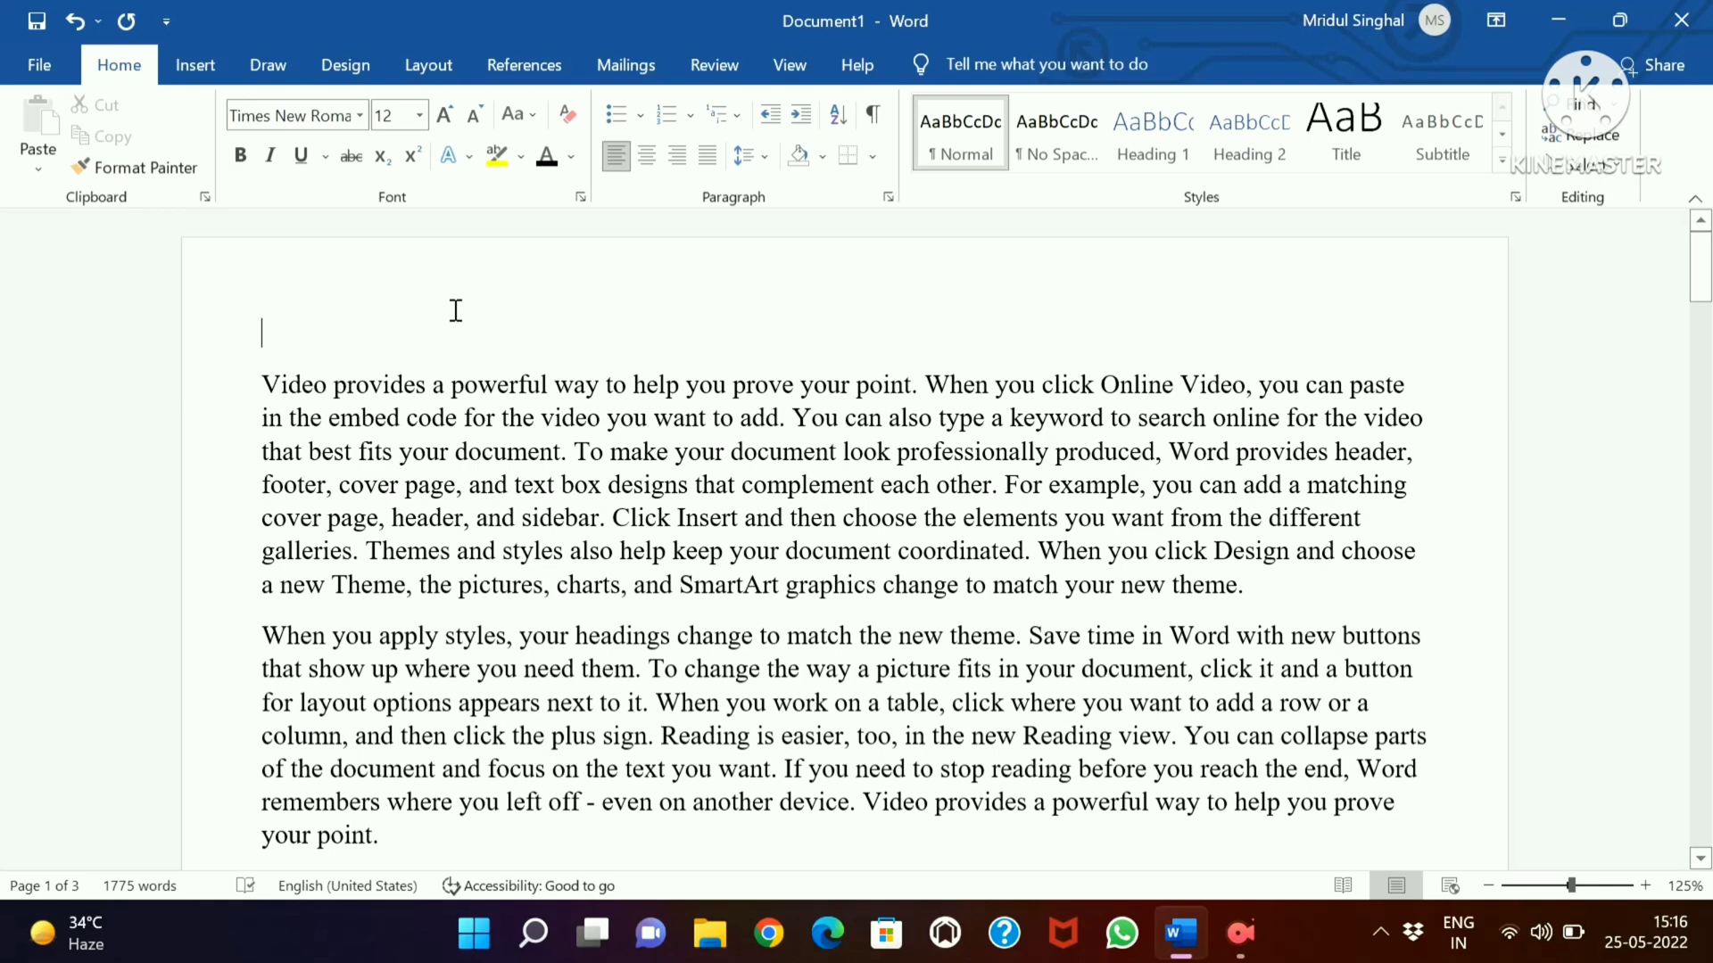
type("HEADING")
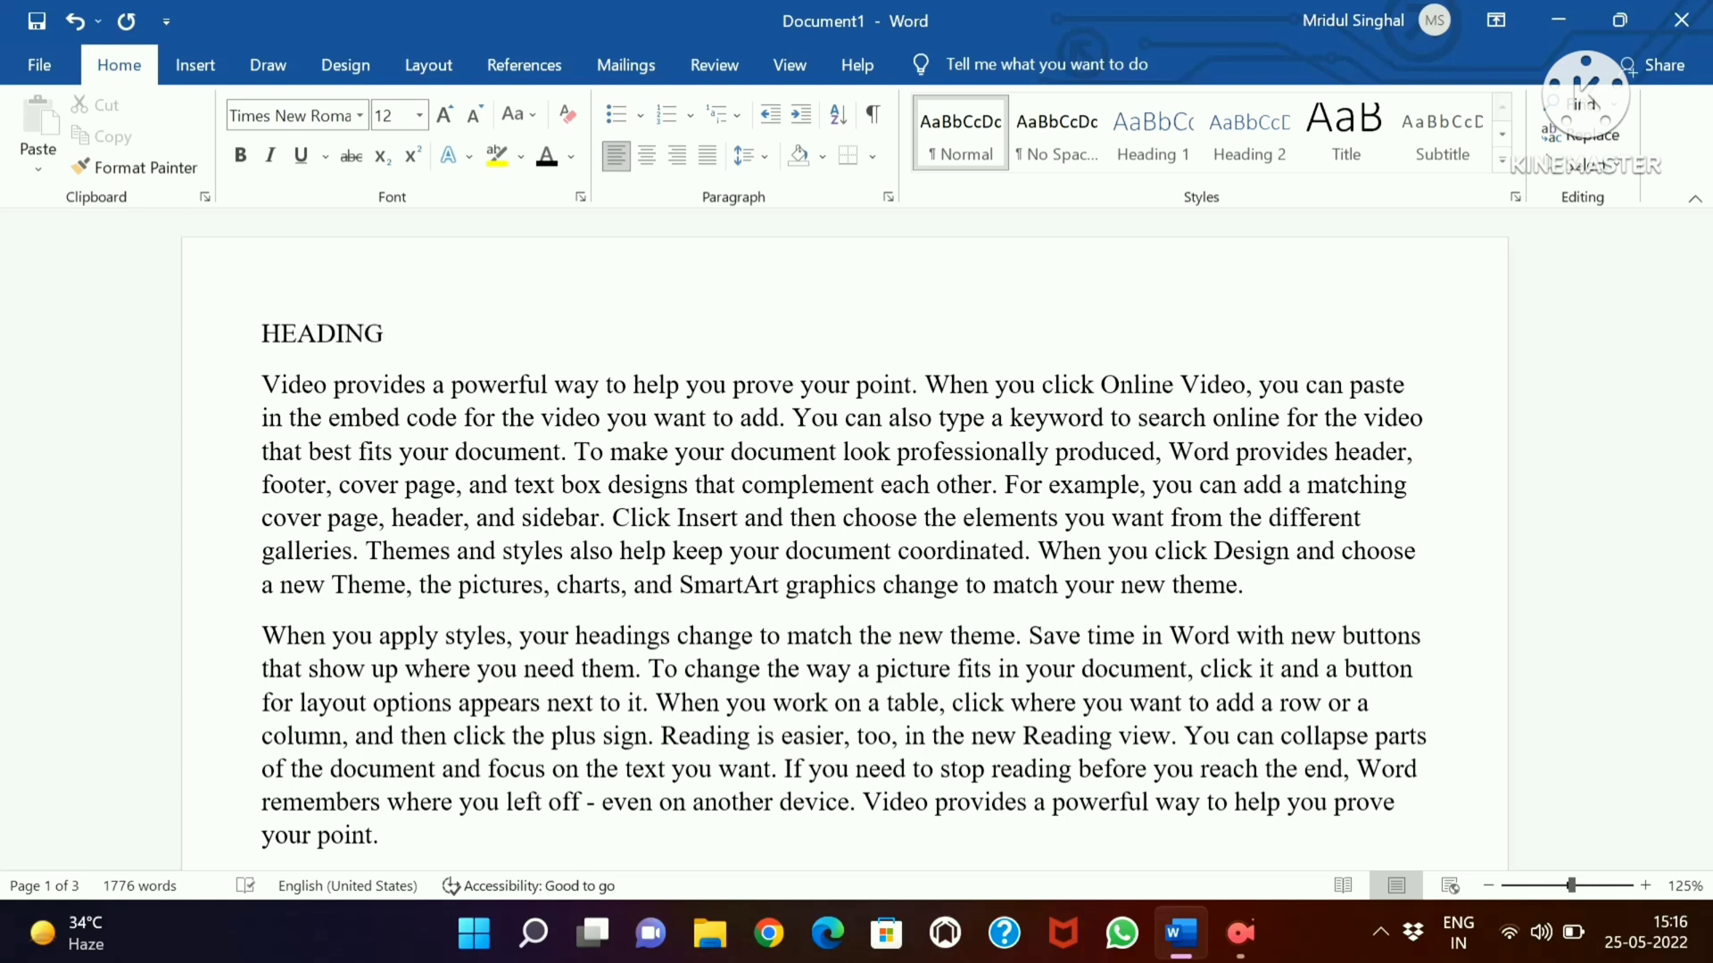
Add a new line below "HEADING" and write "SUB HEADING" on it
key("Return")
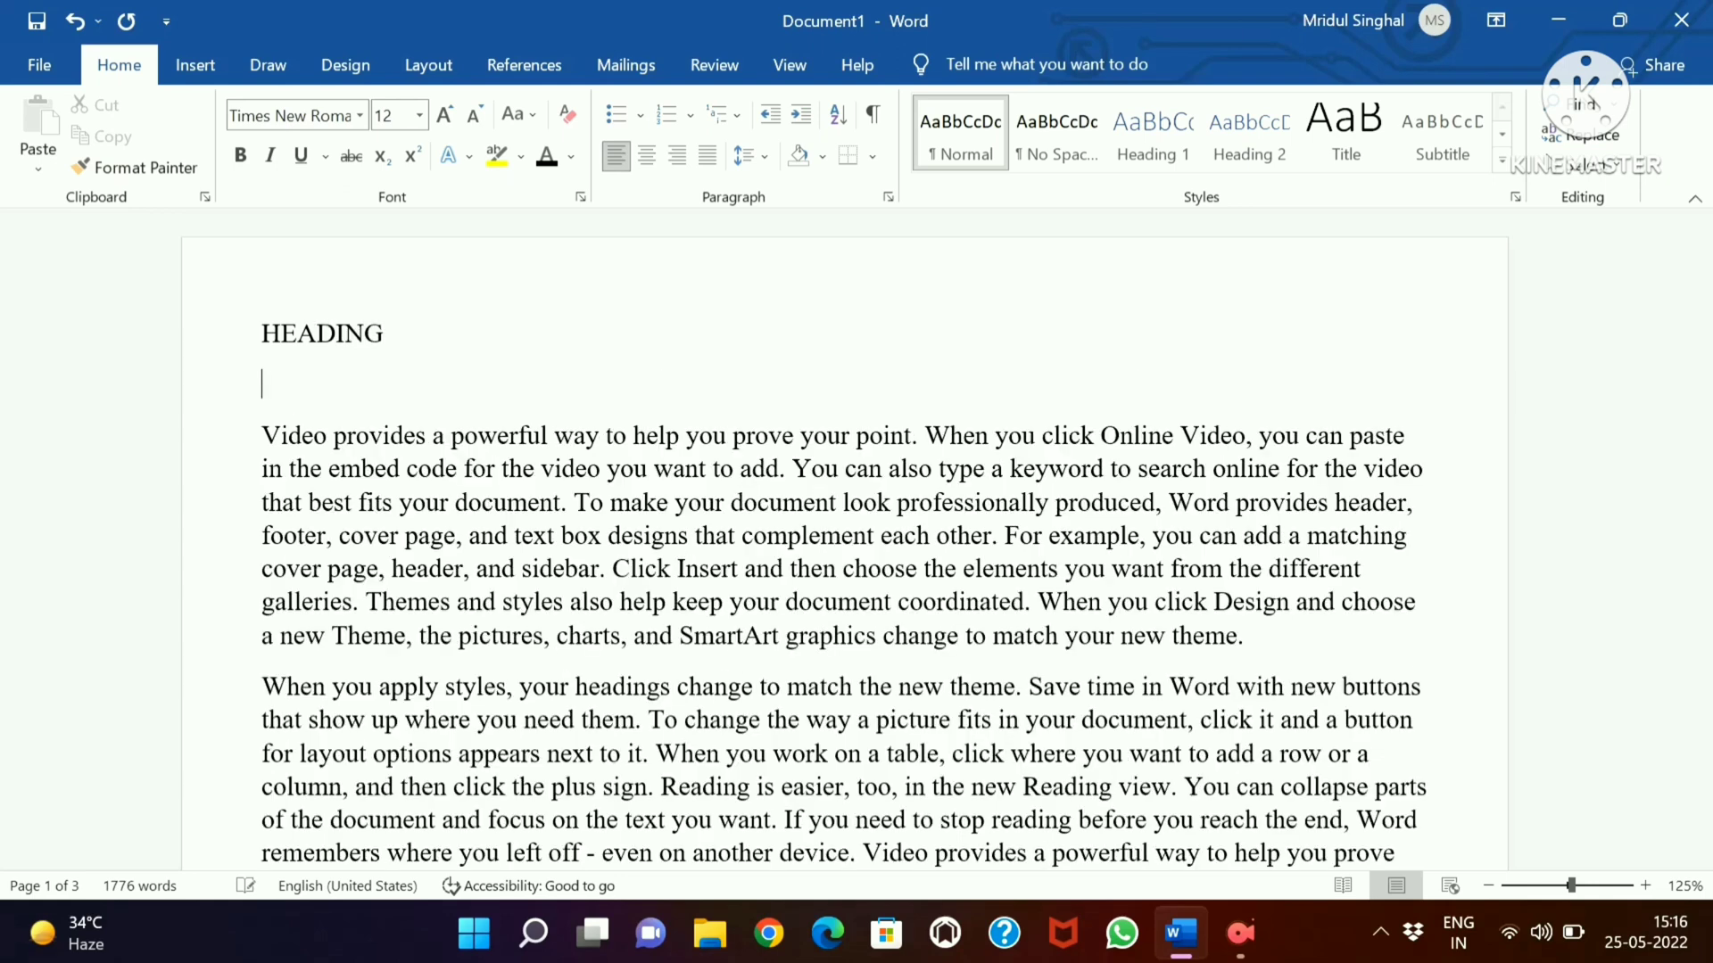
type("SUB HEADING")
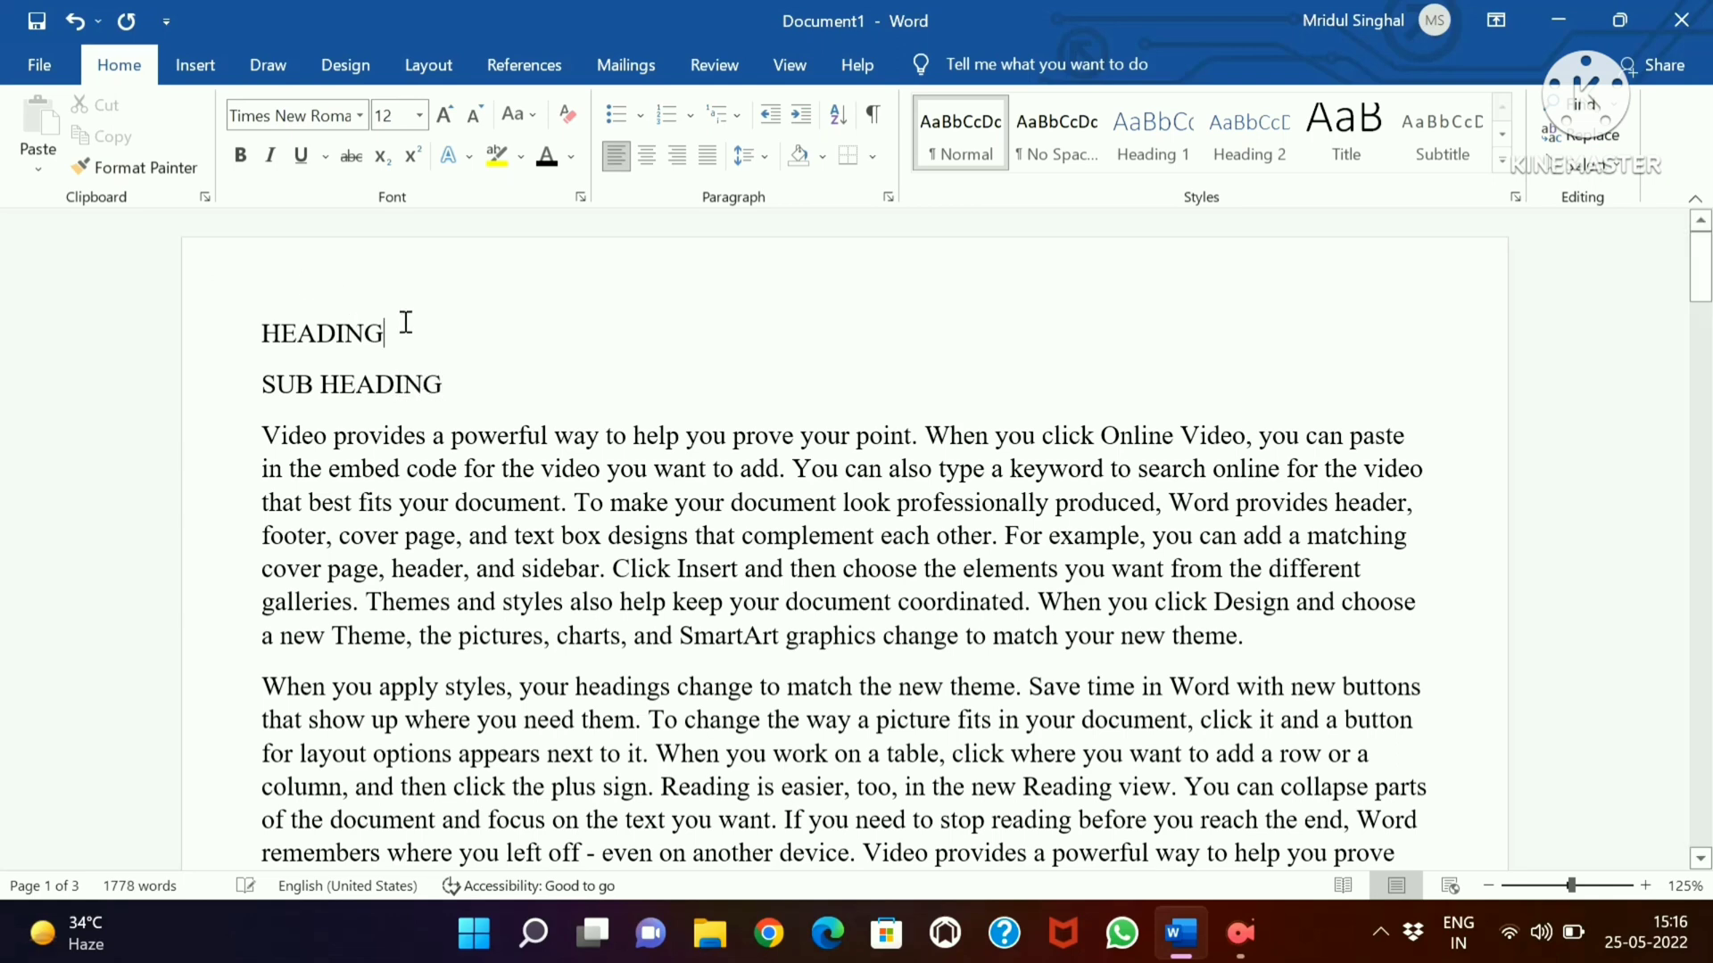
Underline the word "HEADING" at the start of the document
left_click_drag(406, 323, 258, 333)
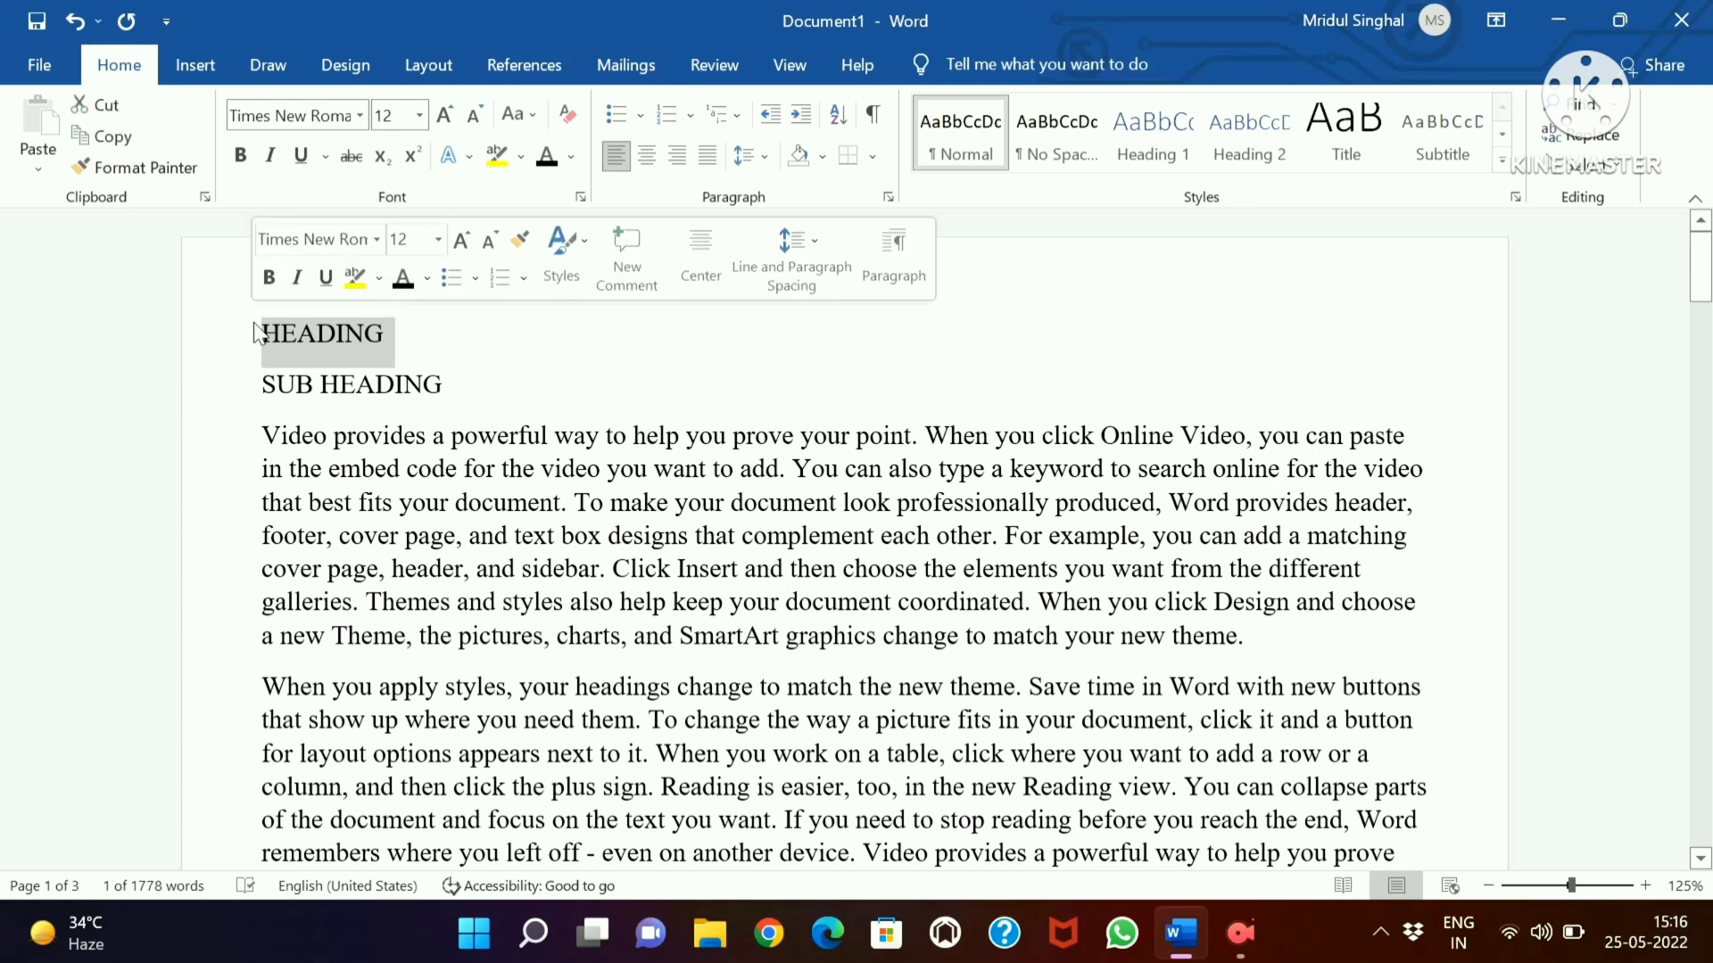
left_click(324, 278)
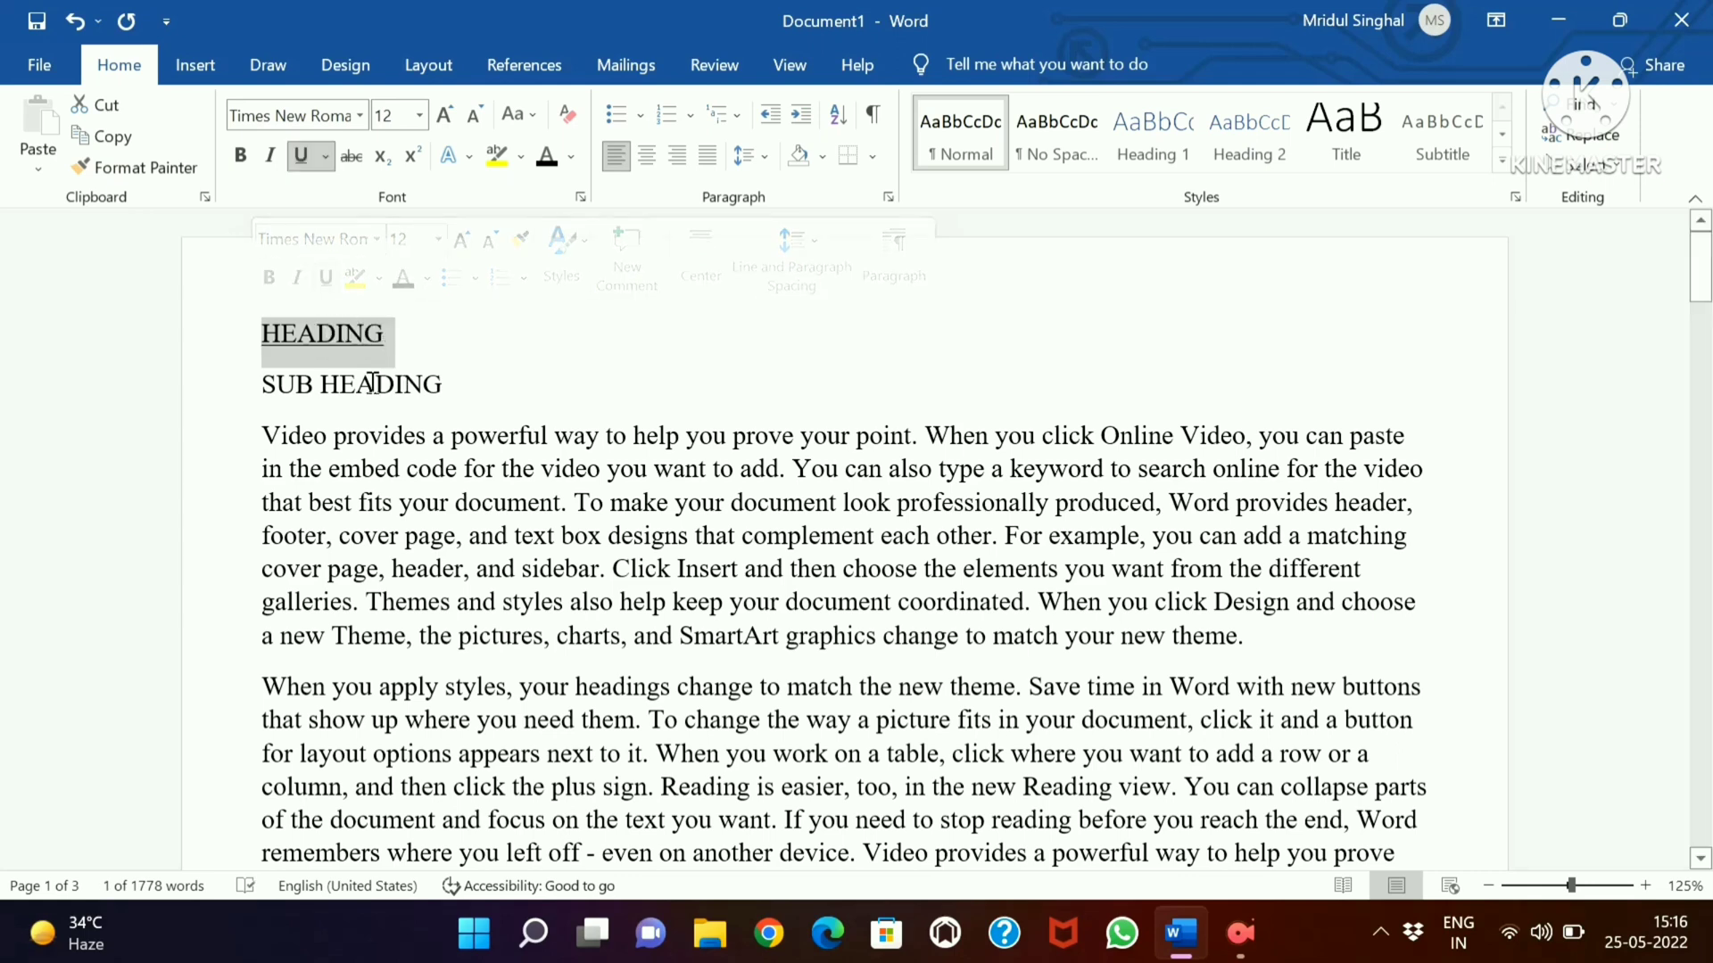
left_click(441, 334)
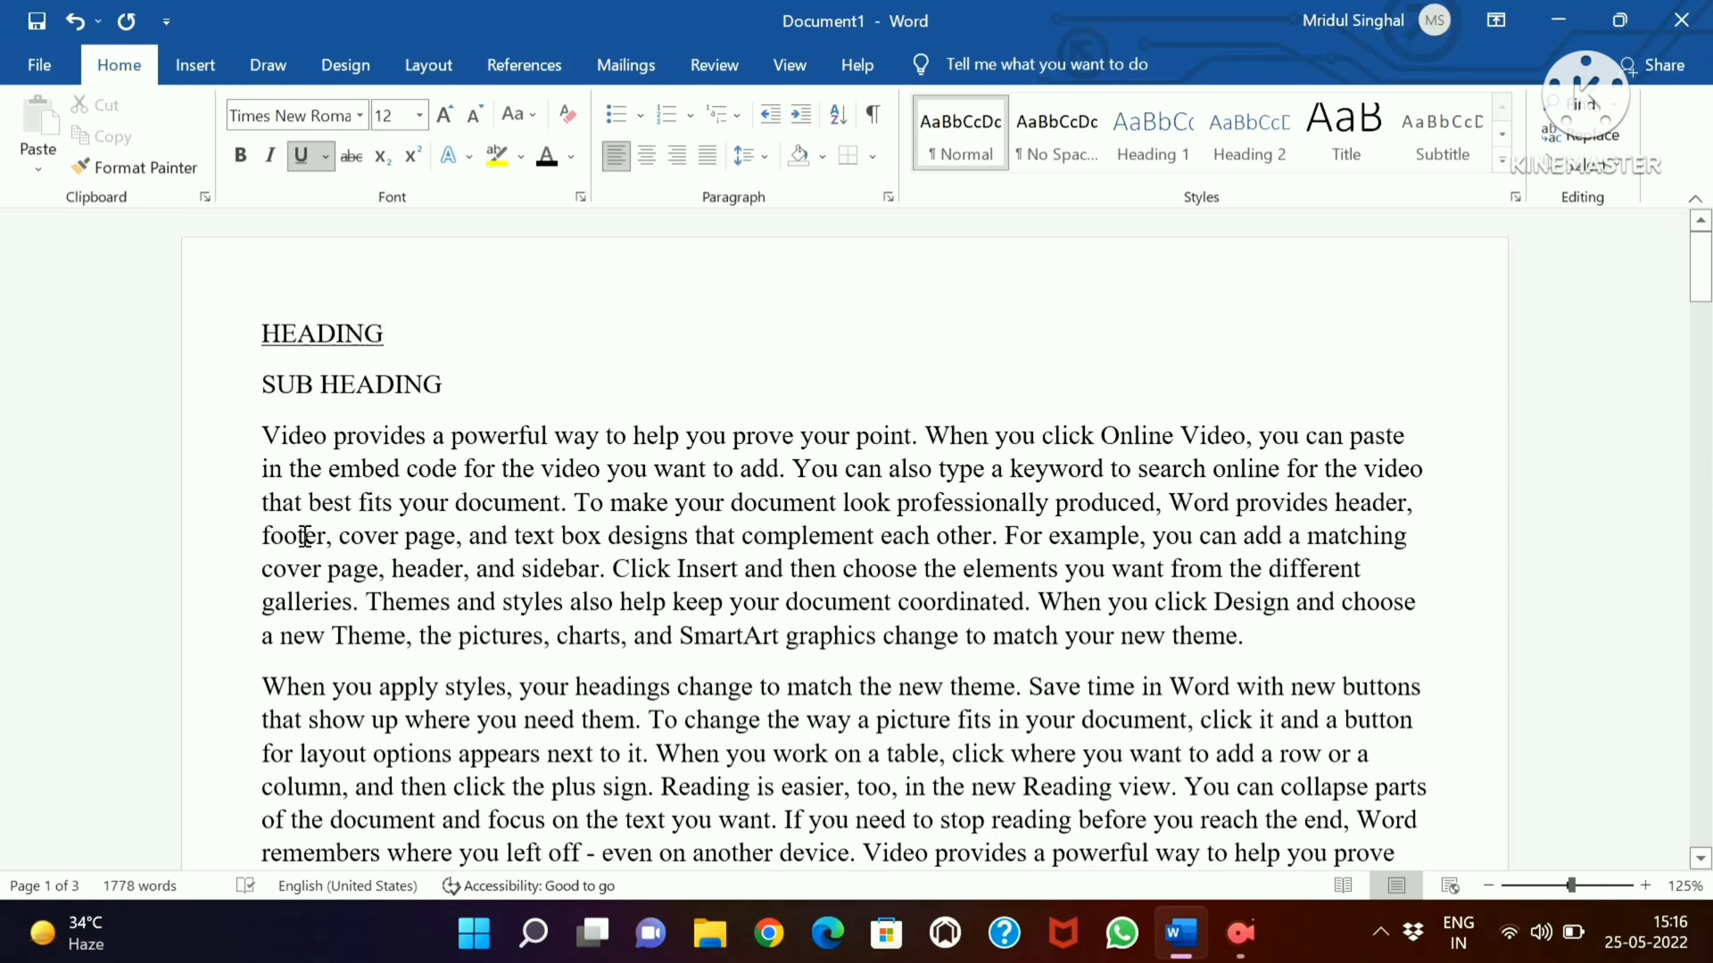
Make the initial letter "V" of "Video" in the first body paragraph bold
left_click(282, 437)
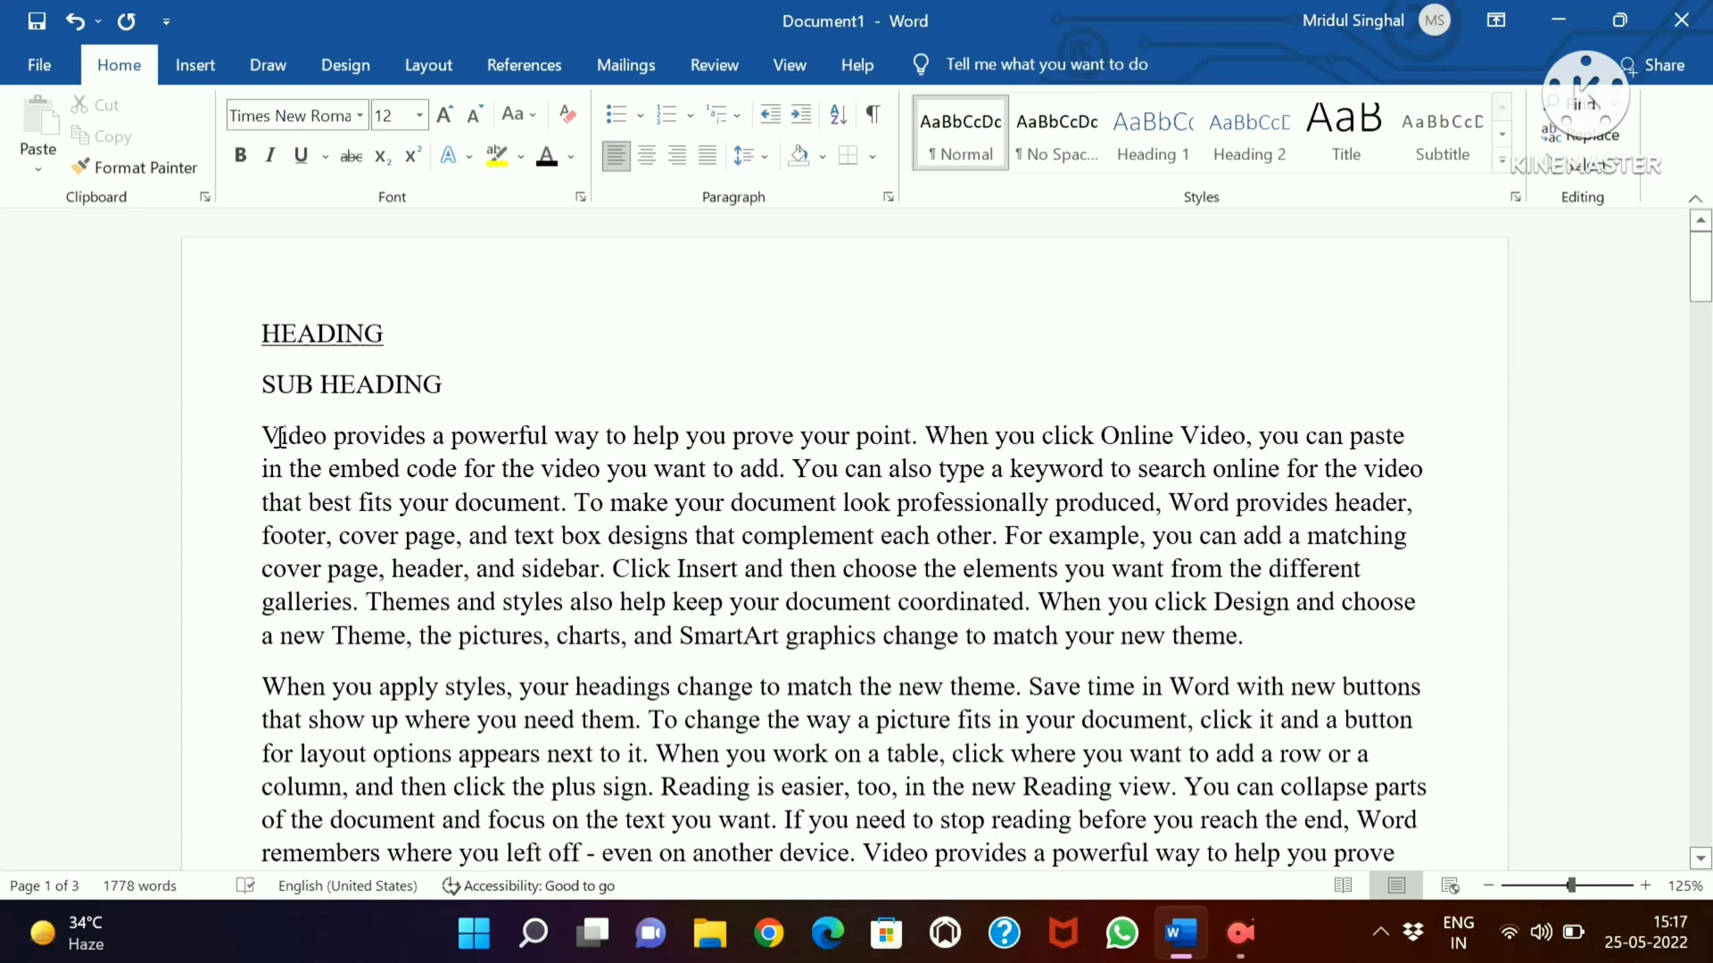
left_click_drag(279, 437, 253, 437)
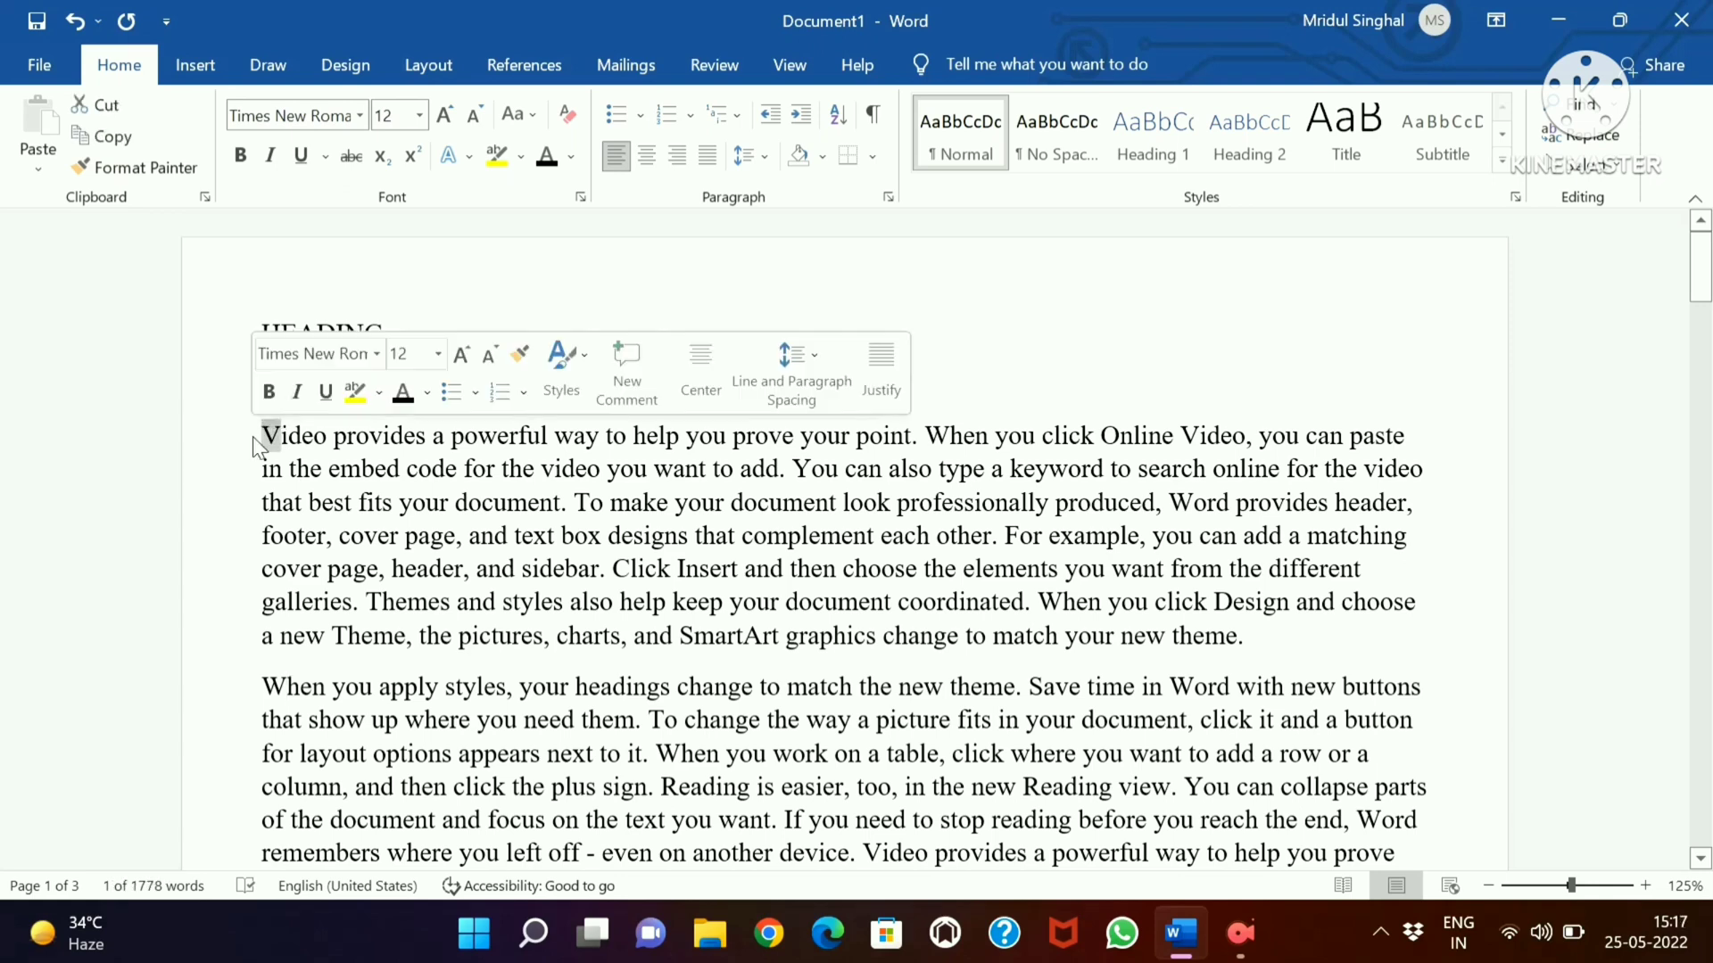
left_click(270, 391)
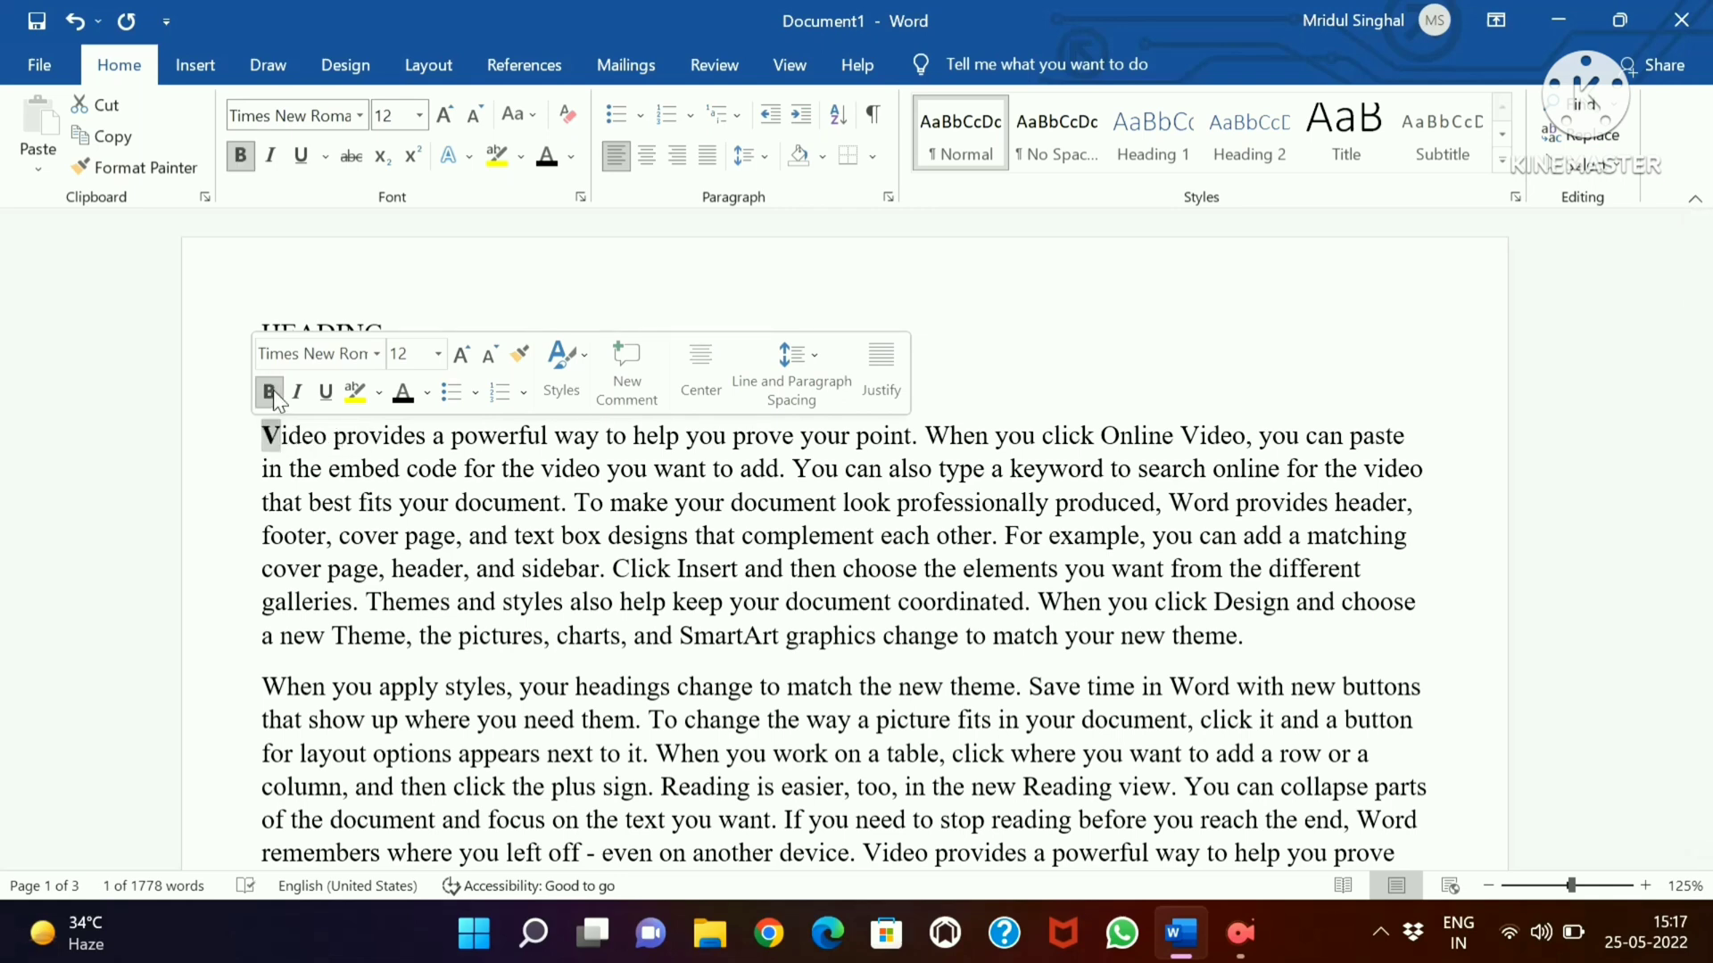
left_click(145, 472)
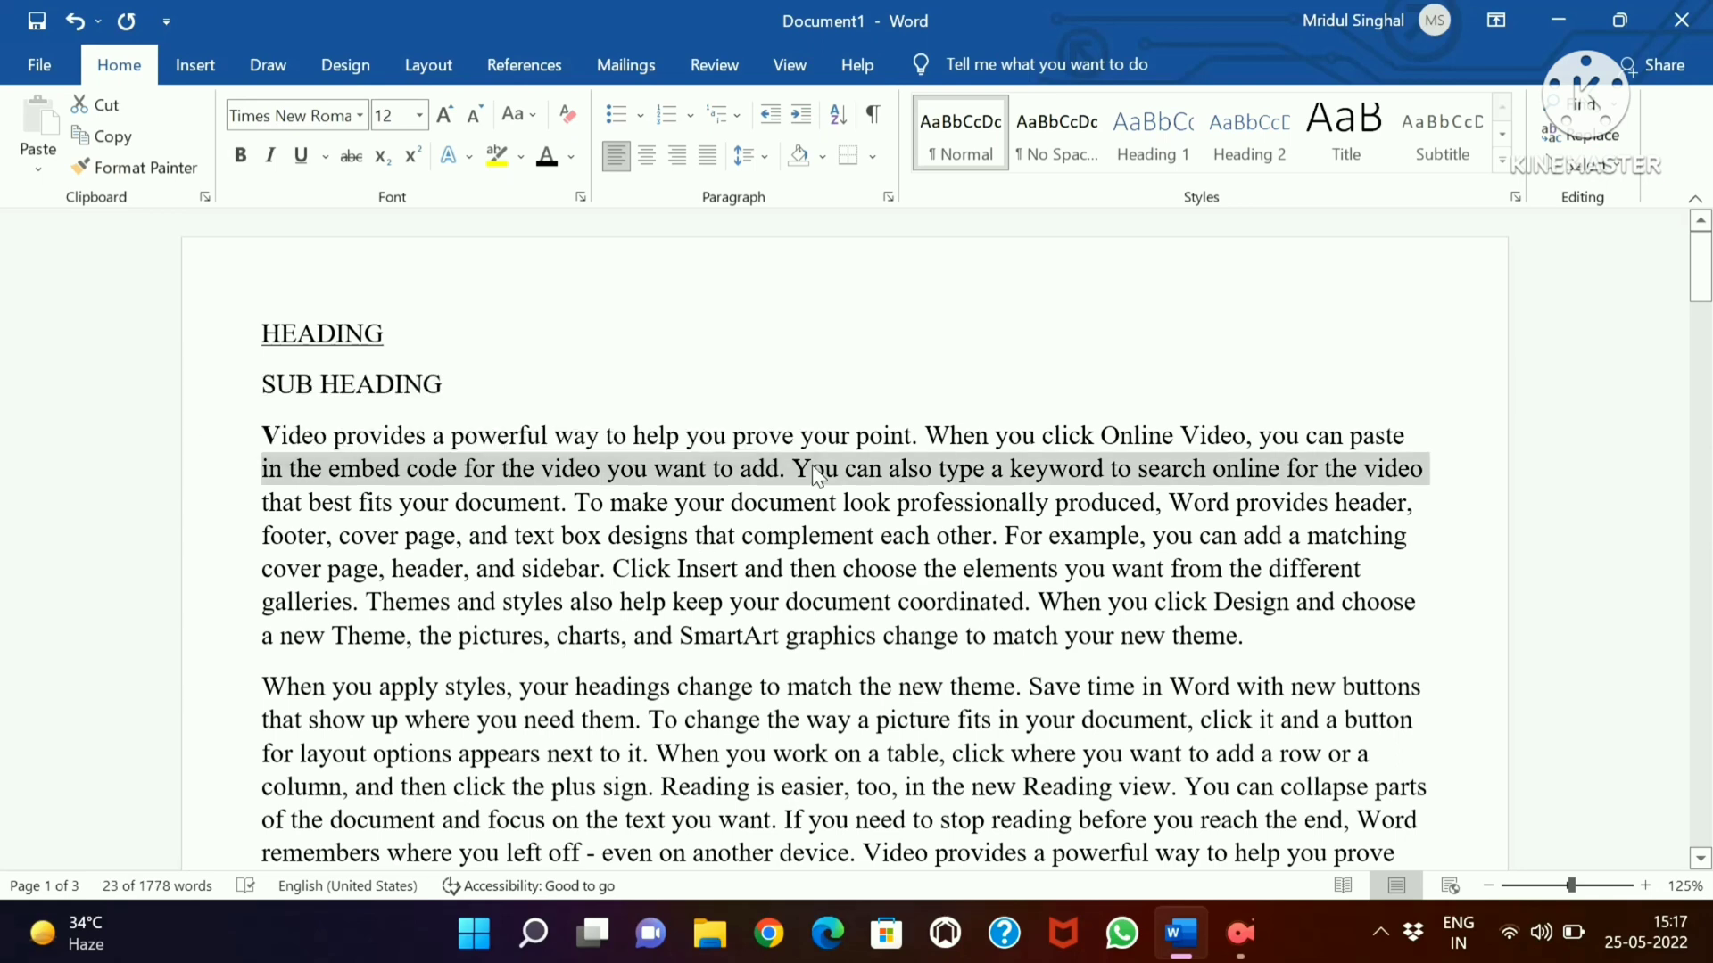
left_click(852, 435)
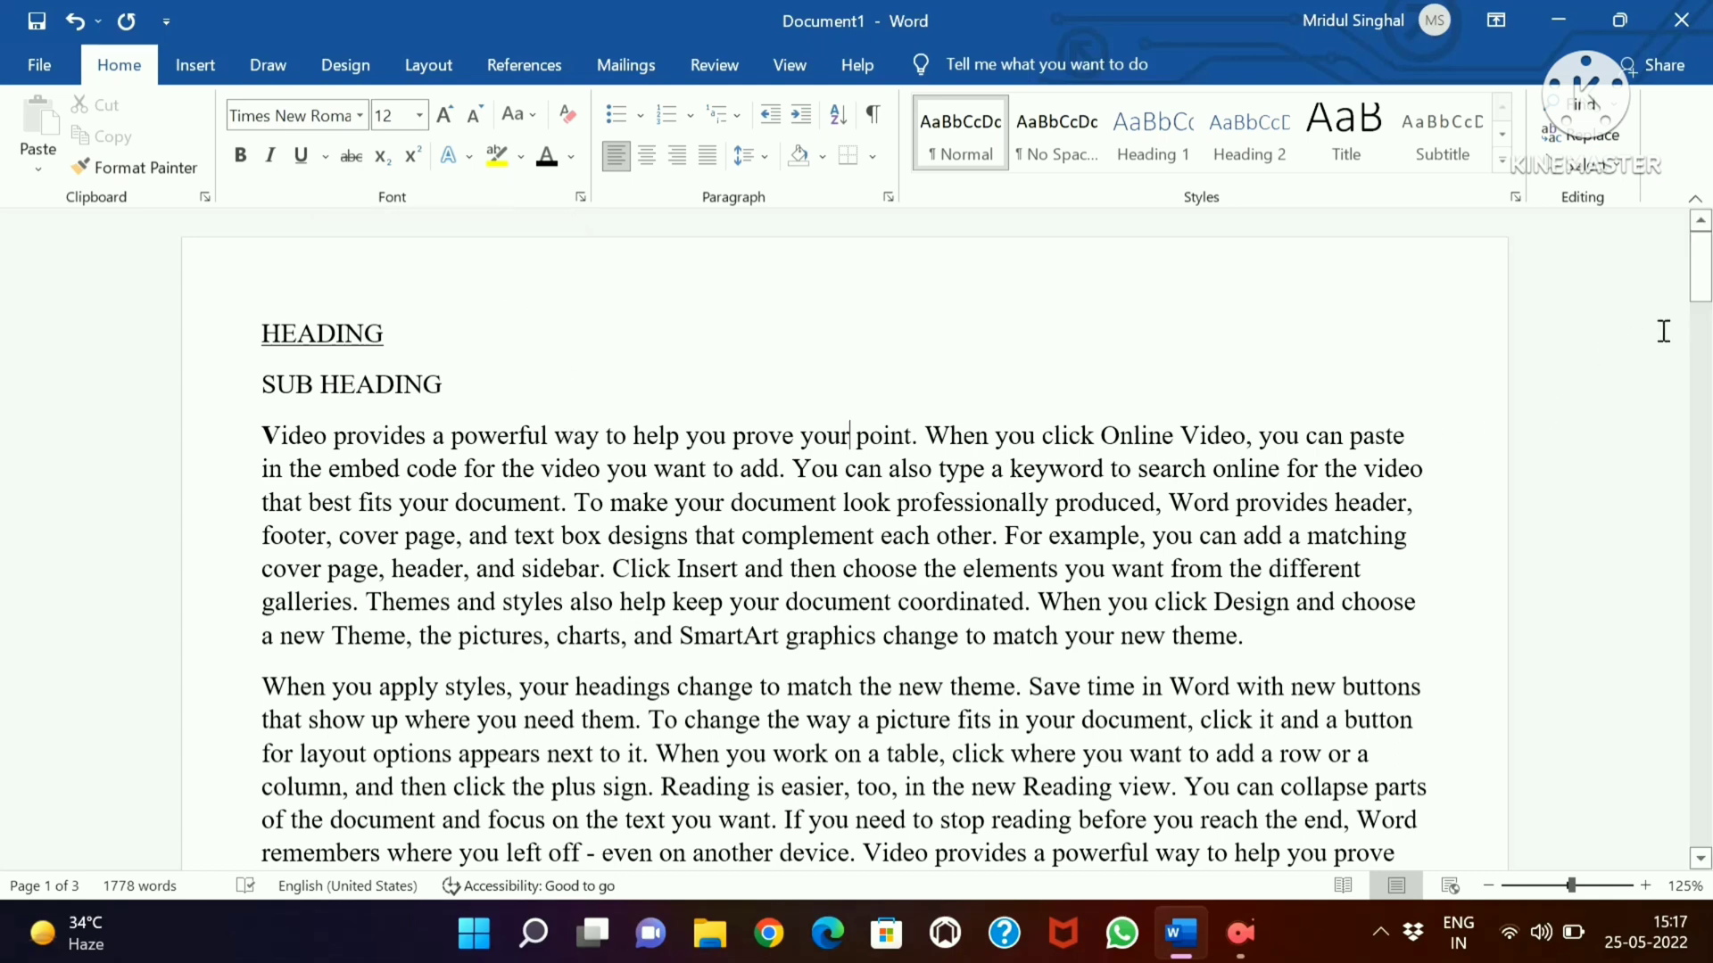
Italicize the word "prove" in the first sentence of the first body paragraph
mouse_move(1706, 290)
left_mouse_down()
mouse_move(1706, 335)
mouse_move(1706, 268)
left_mouse_up()
left_click_drag(794, 435, 732, 437)
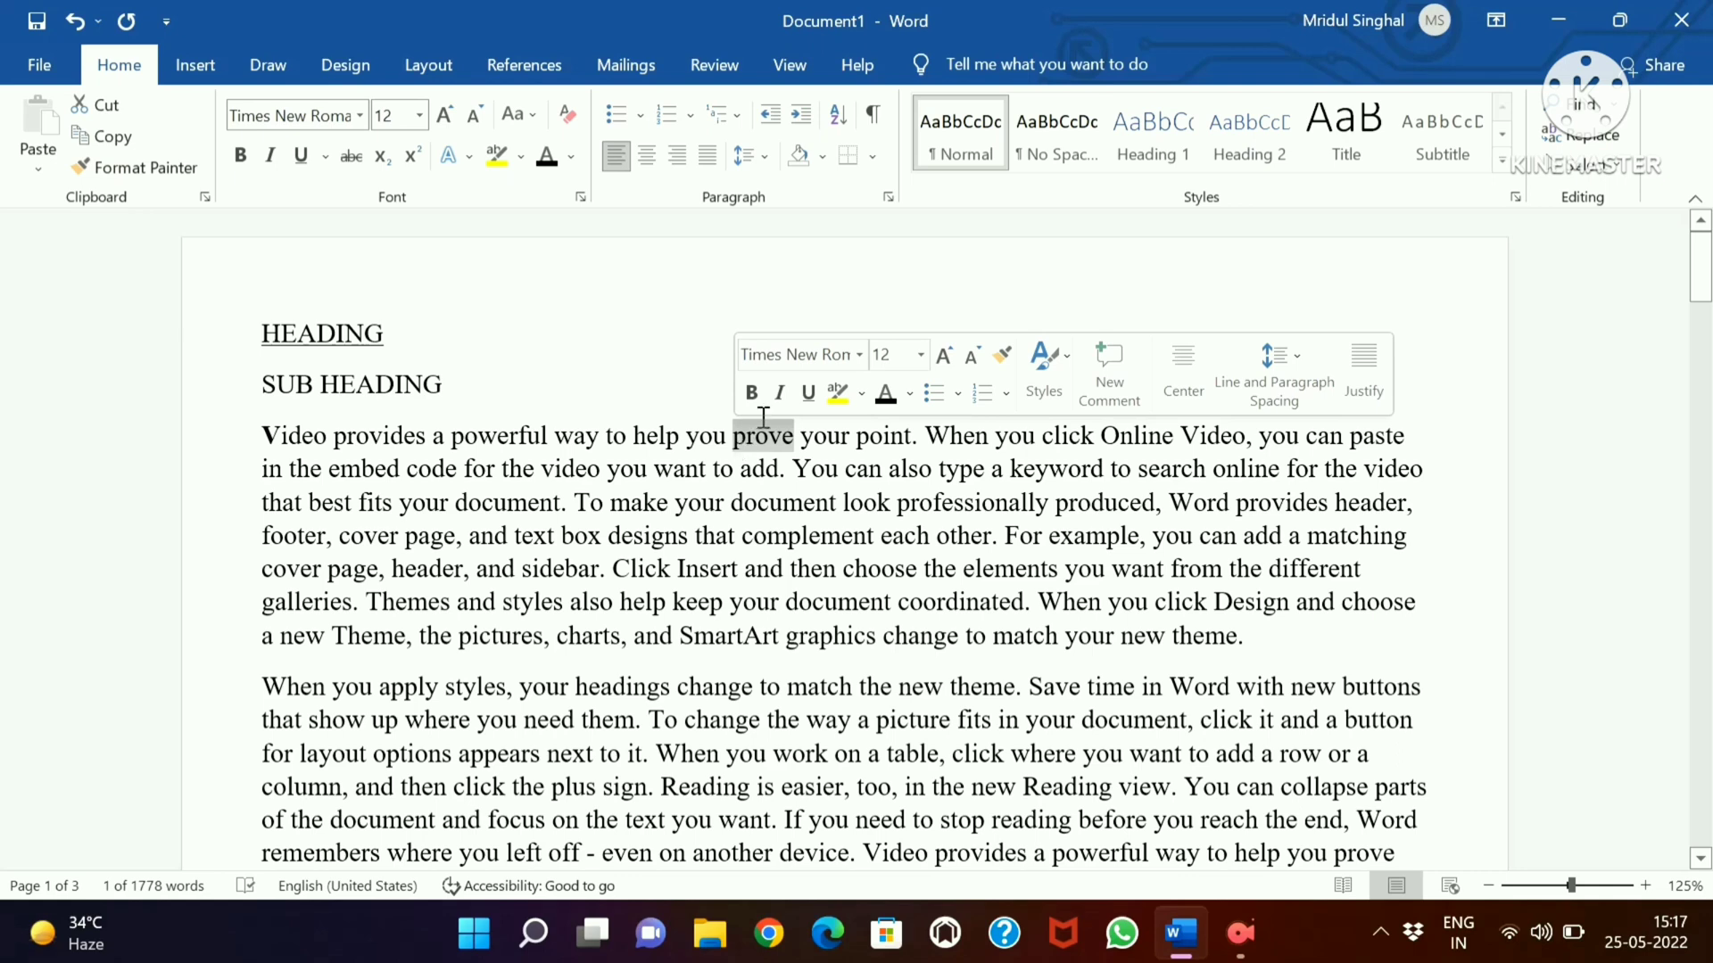
left_click(780, 395)
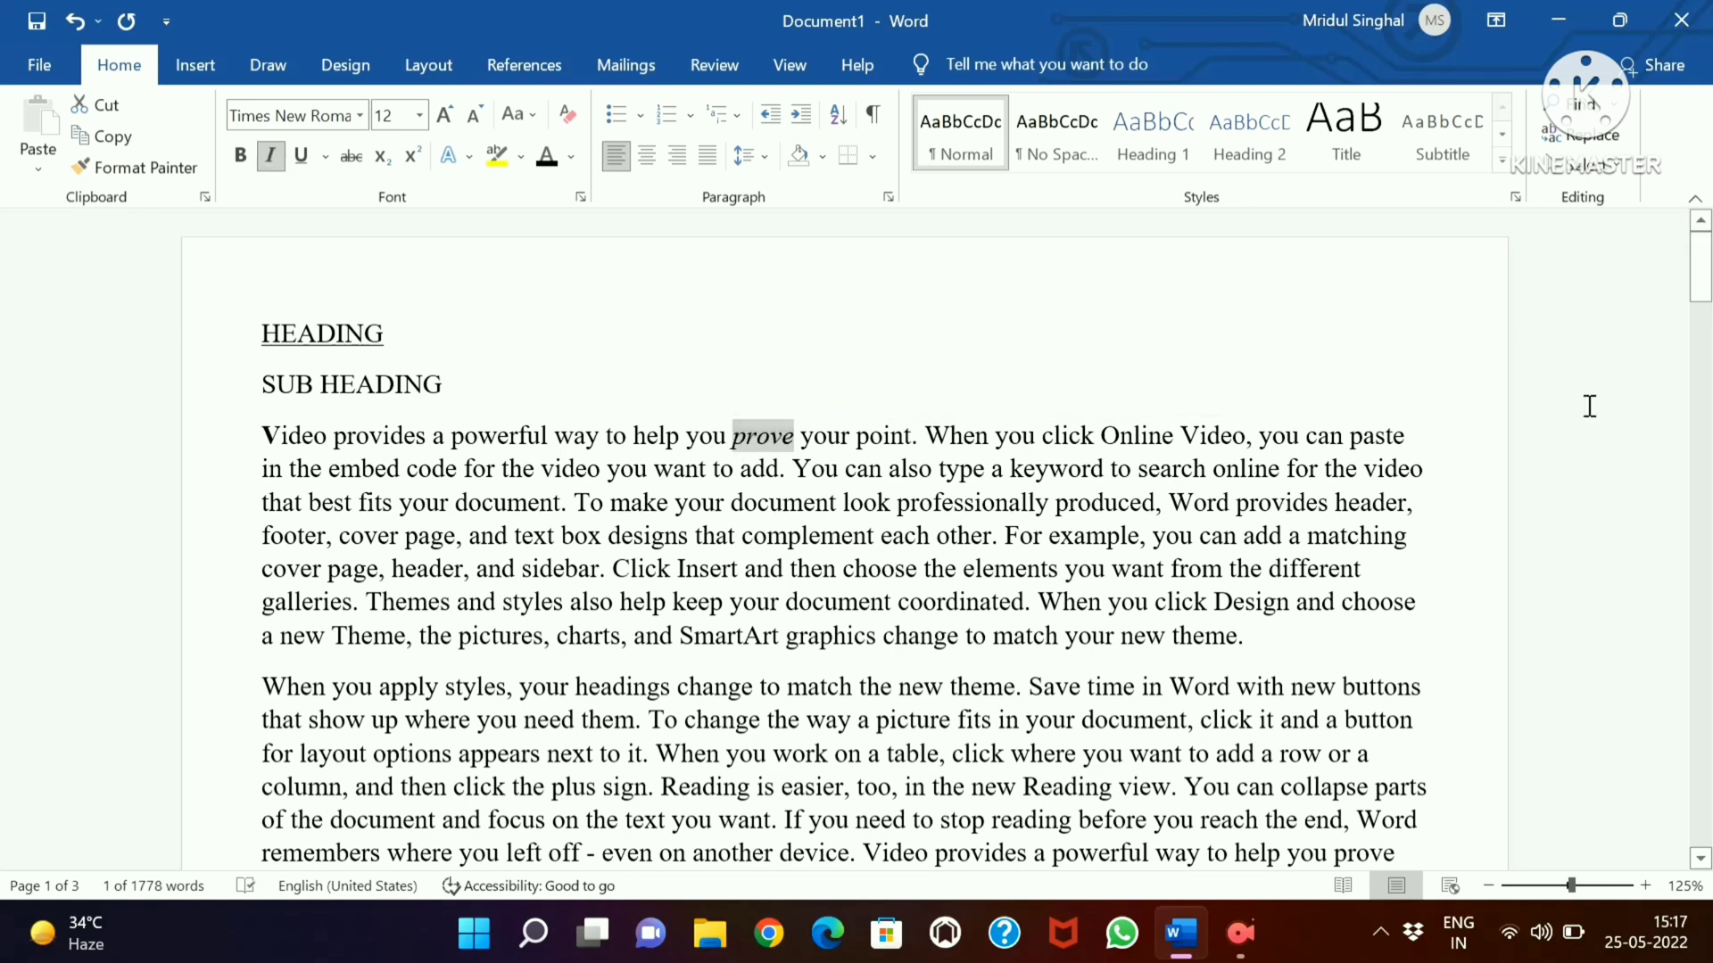
left_click(1377, 467)
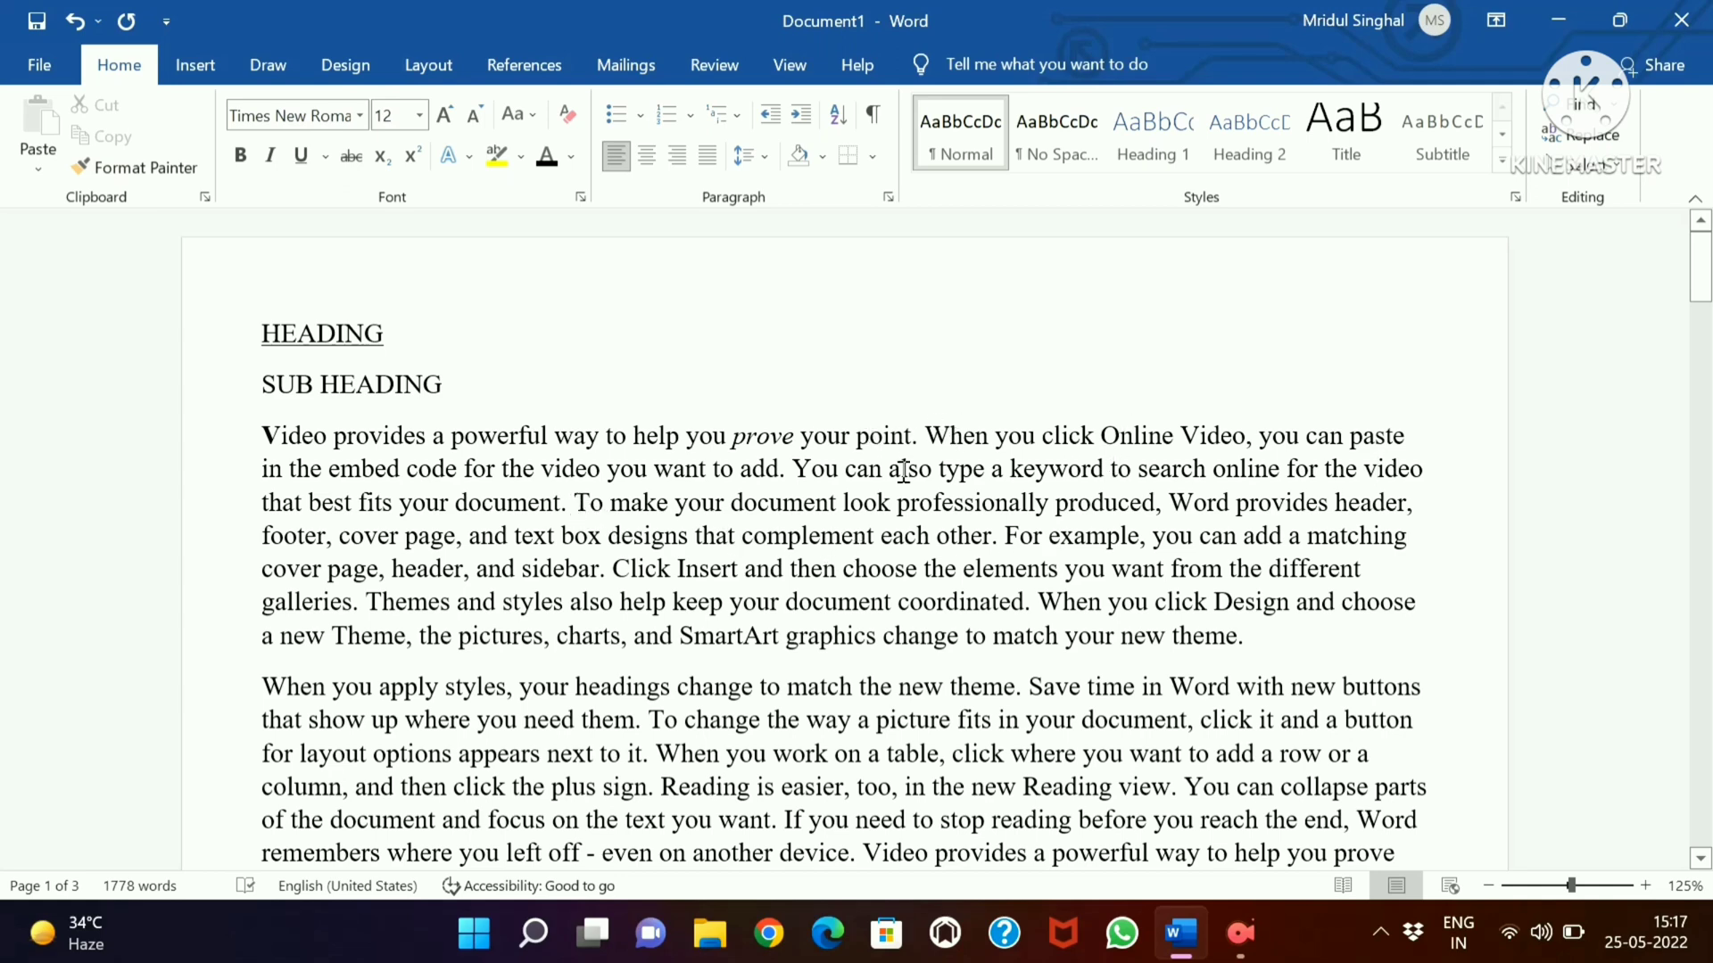
Split the first body paragraph before "To make your document look professionally produced", leaving one blank line between the two parts
left_click(568, 503)
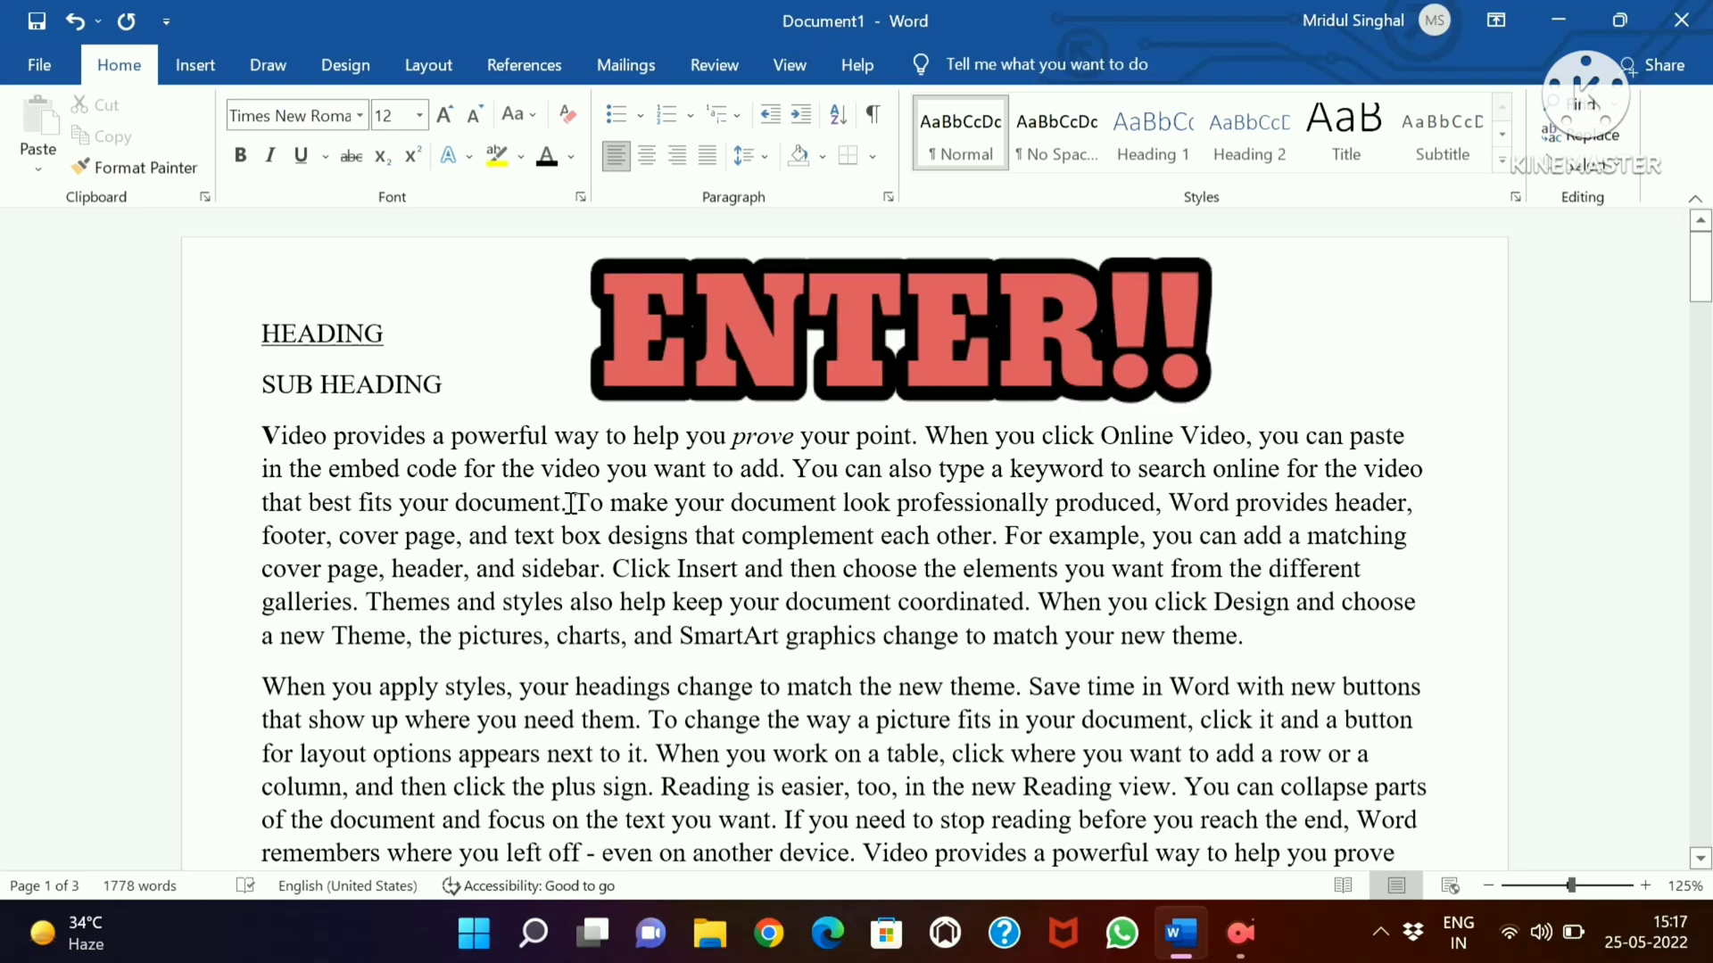
key("Return")
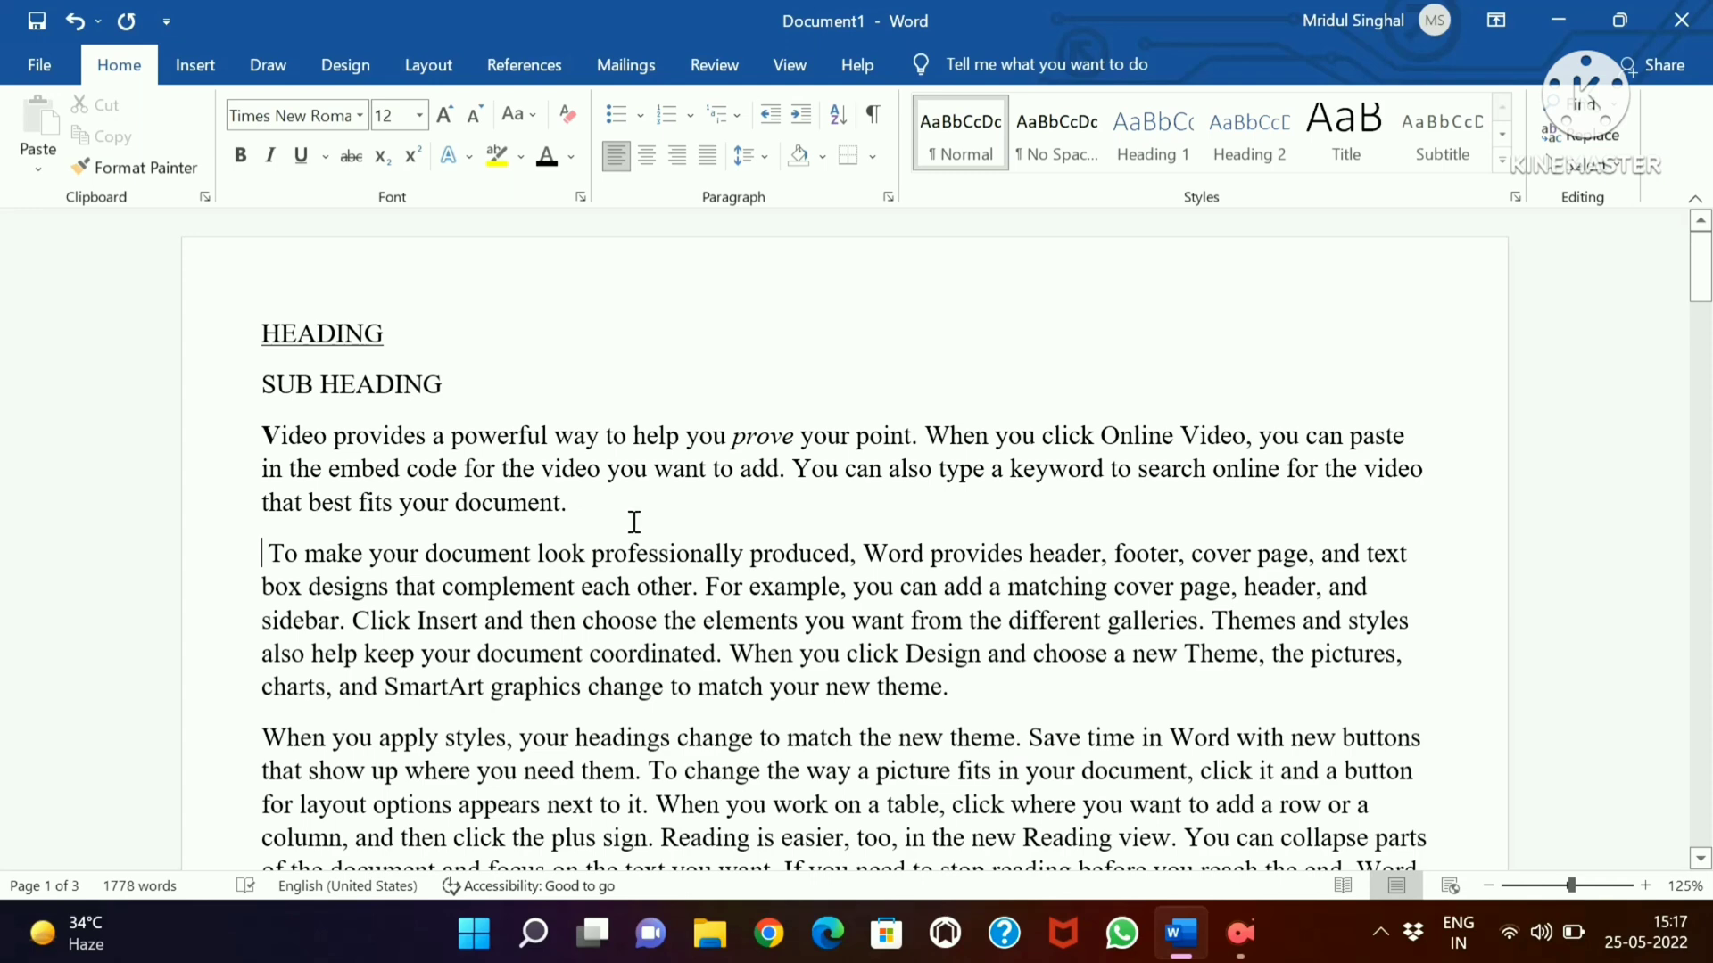
key("Return")
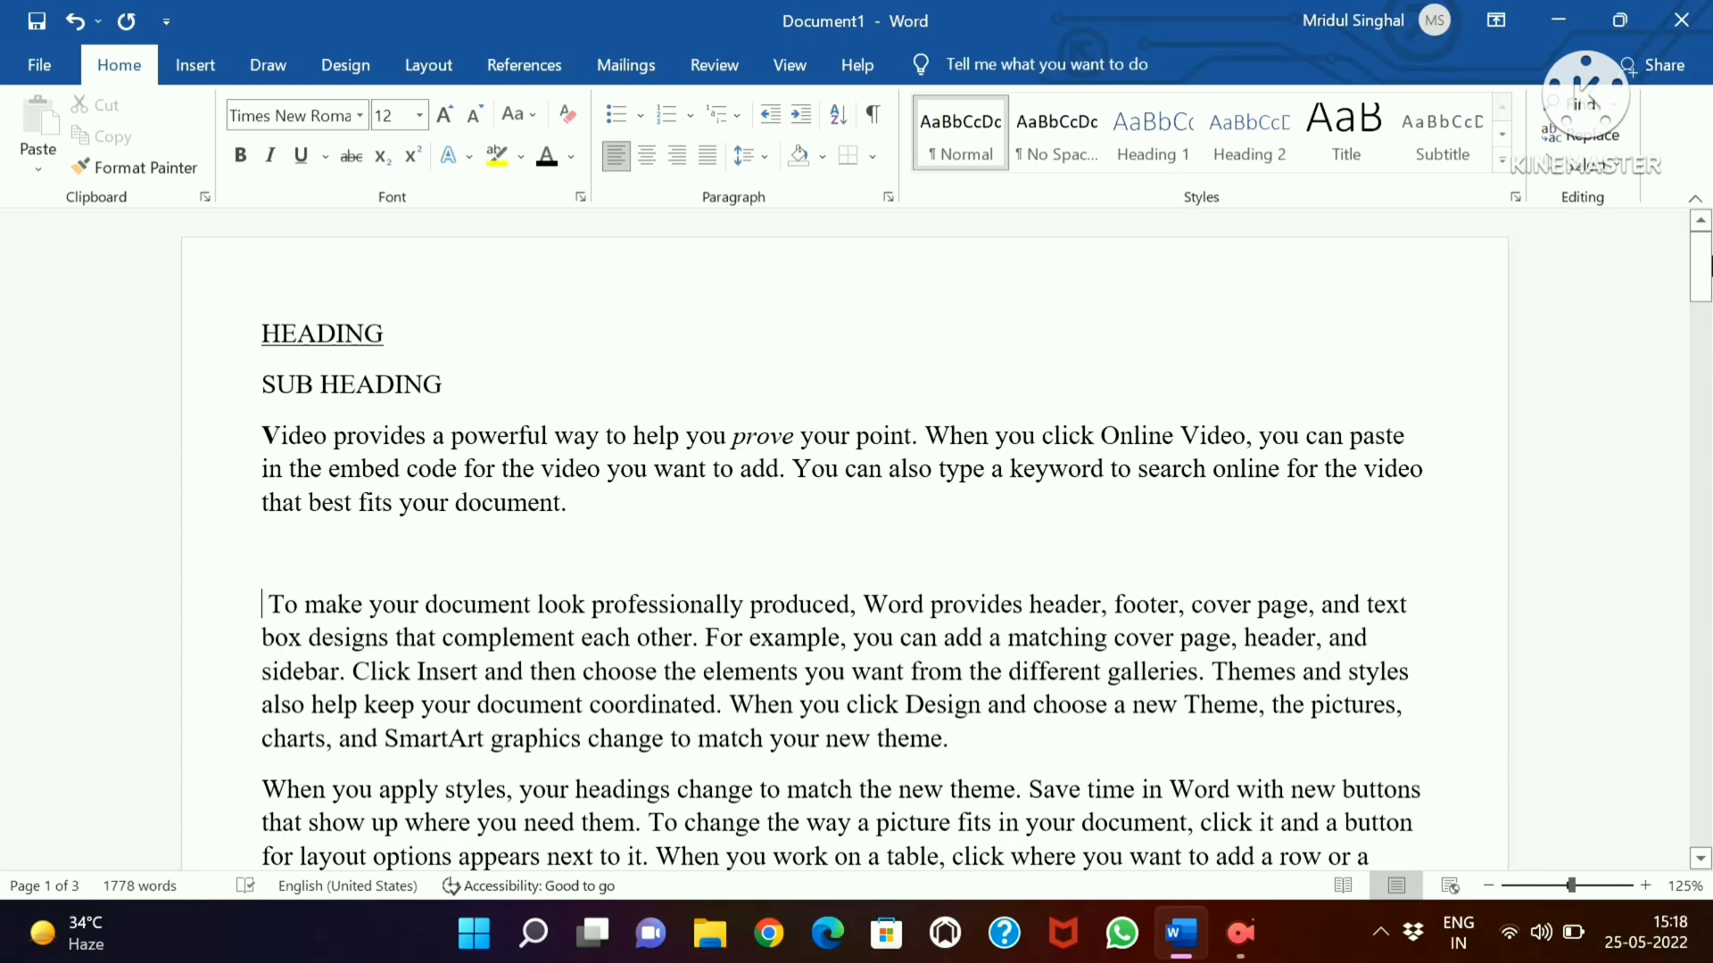
mouse_move(1710, 270)
left_mouse_down()
mouse_move(1710, 299)
mouse_move(1710, 271)
left_mouse_up()
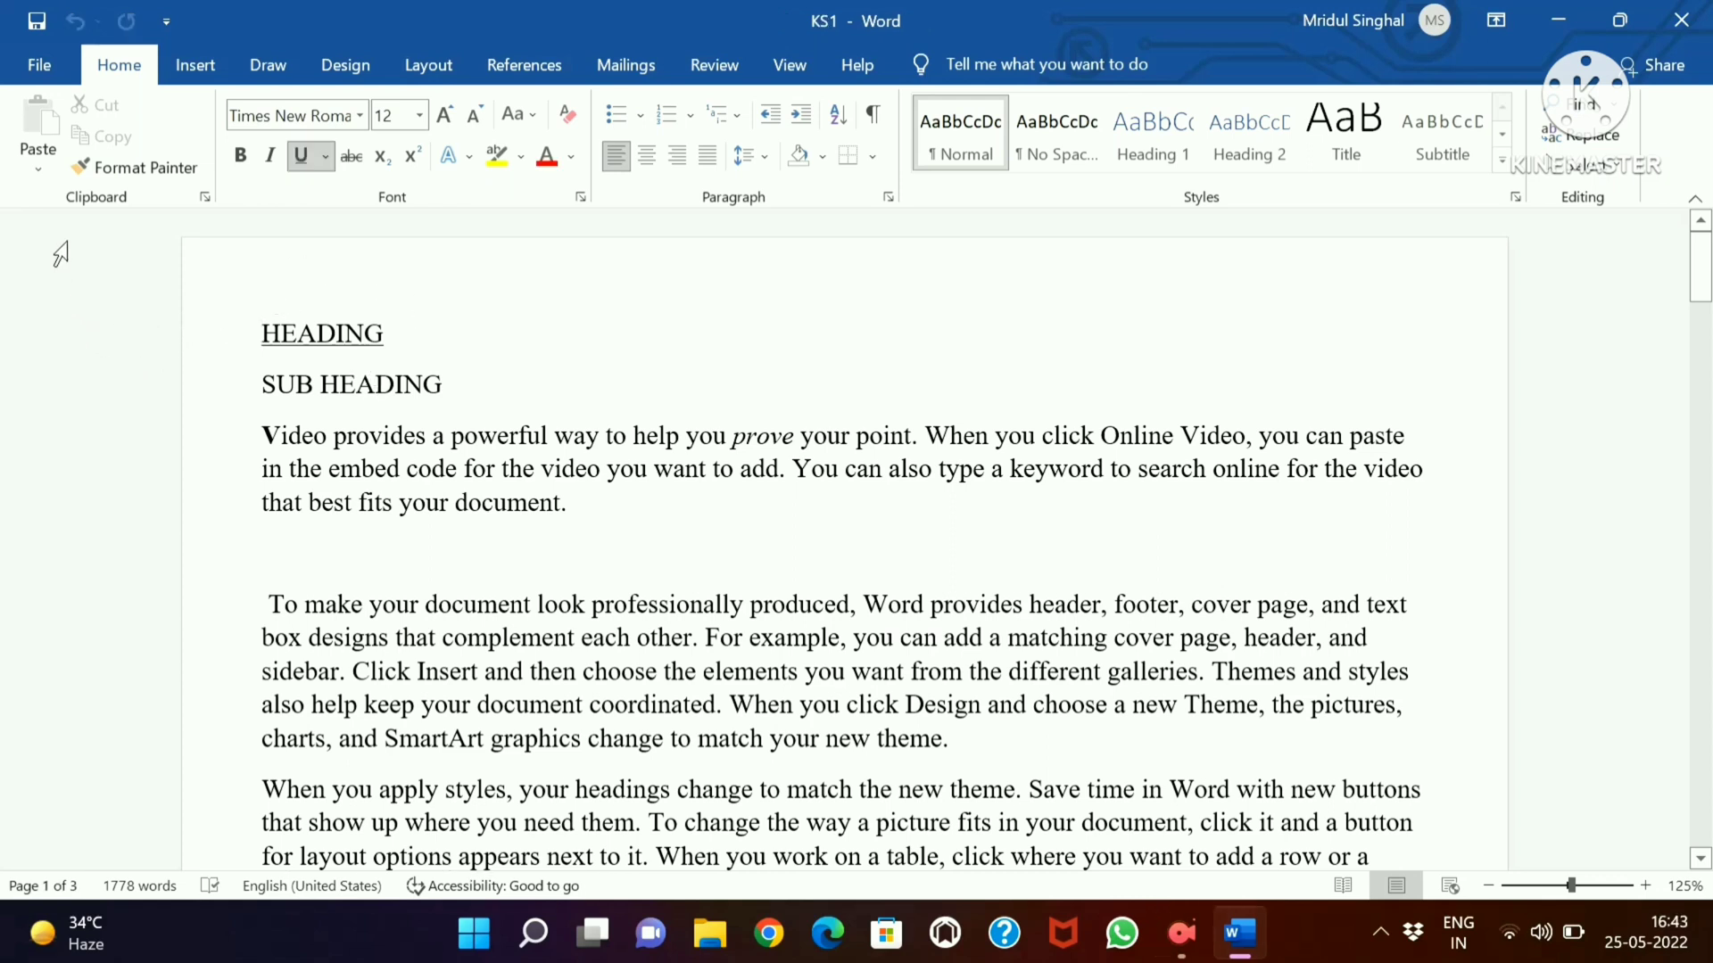
Save a copy of the document to the Desktop as KS2 in Word Document format, and close it
left_click(65, 73)
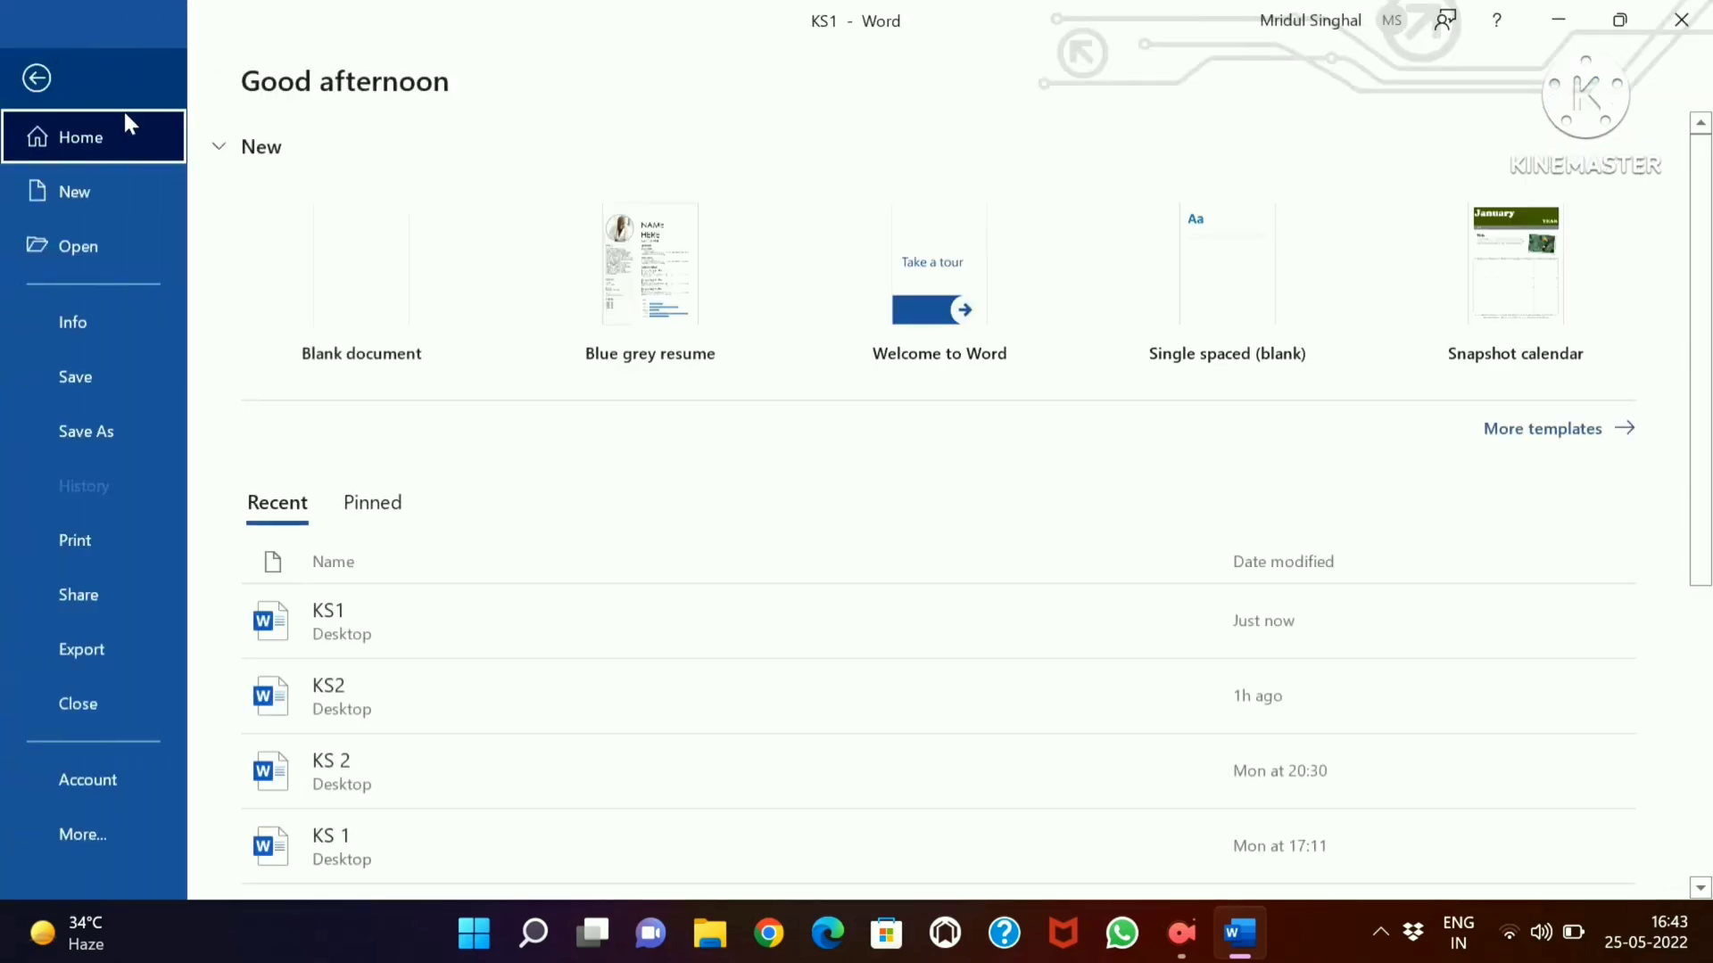
left_click(122, 428)
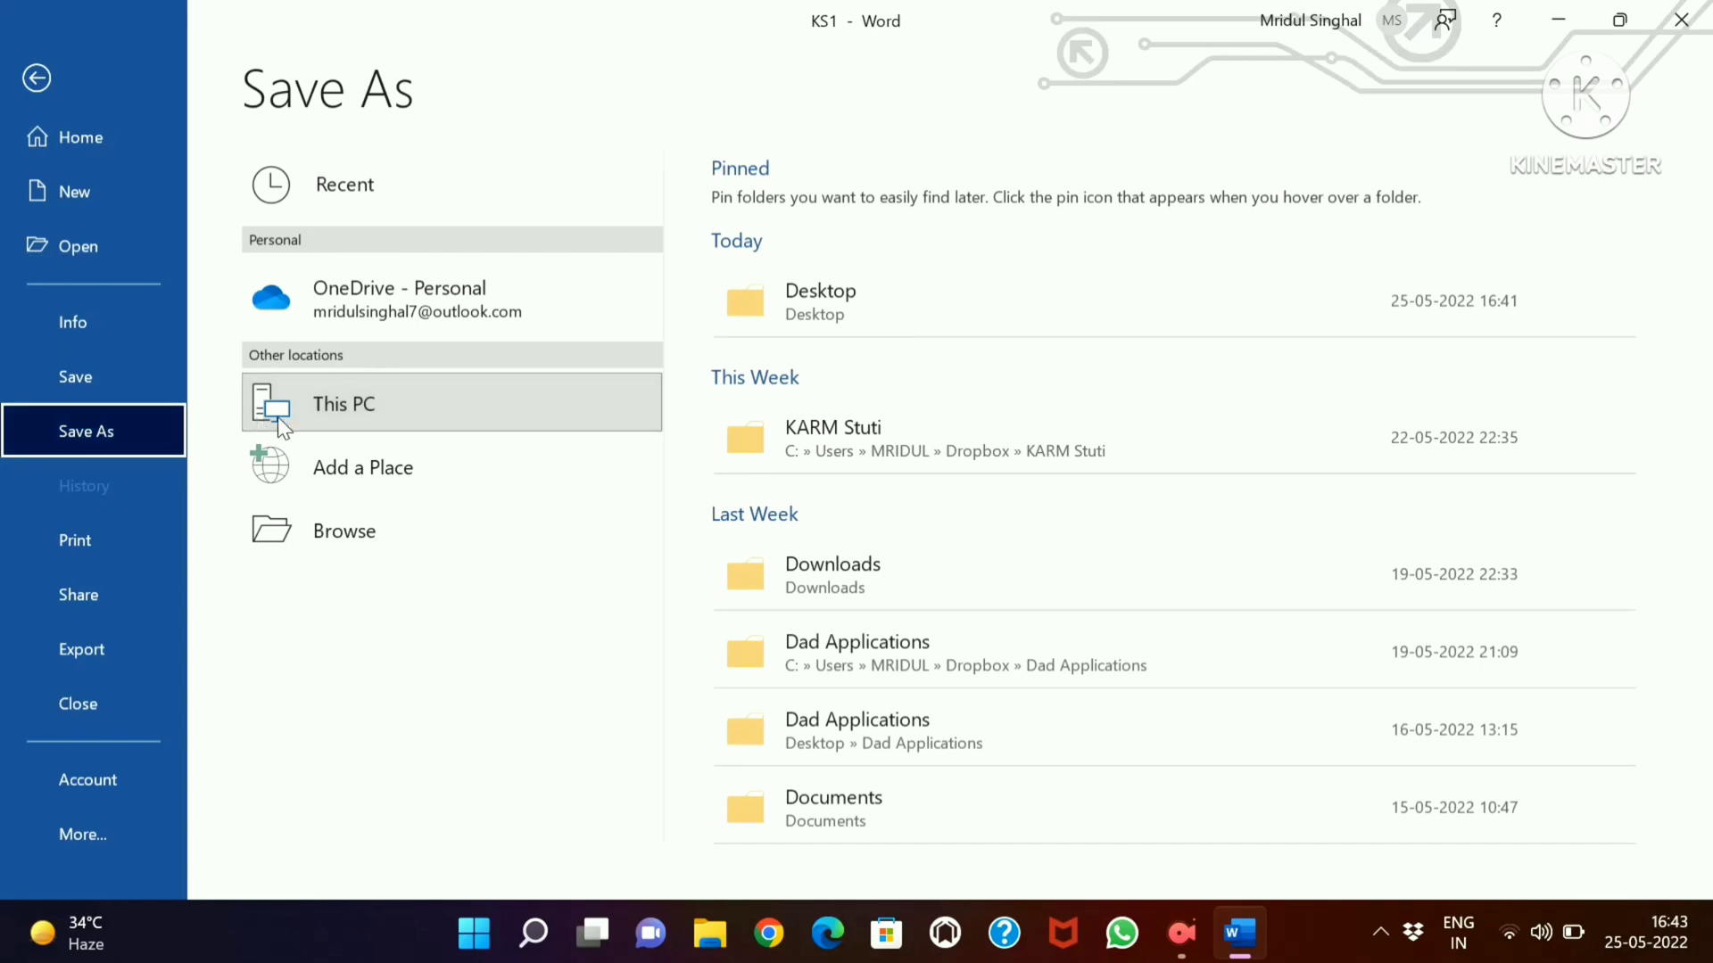
left_click(901, 302)
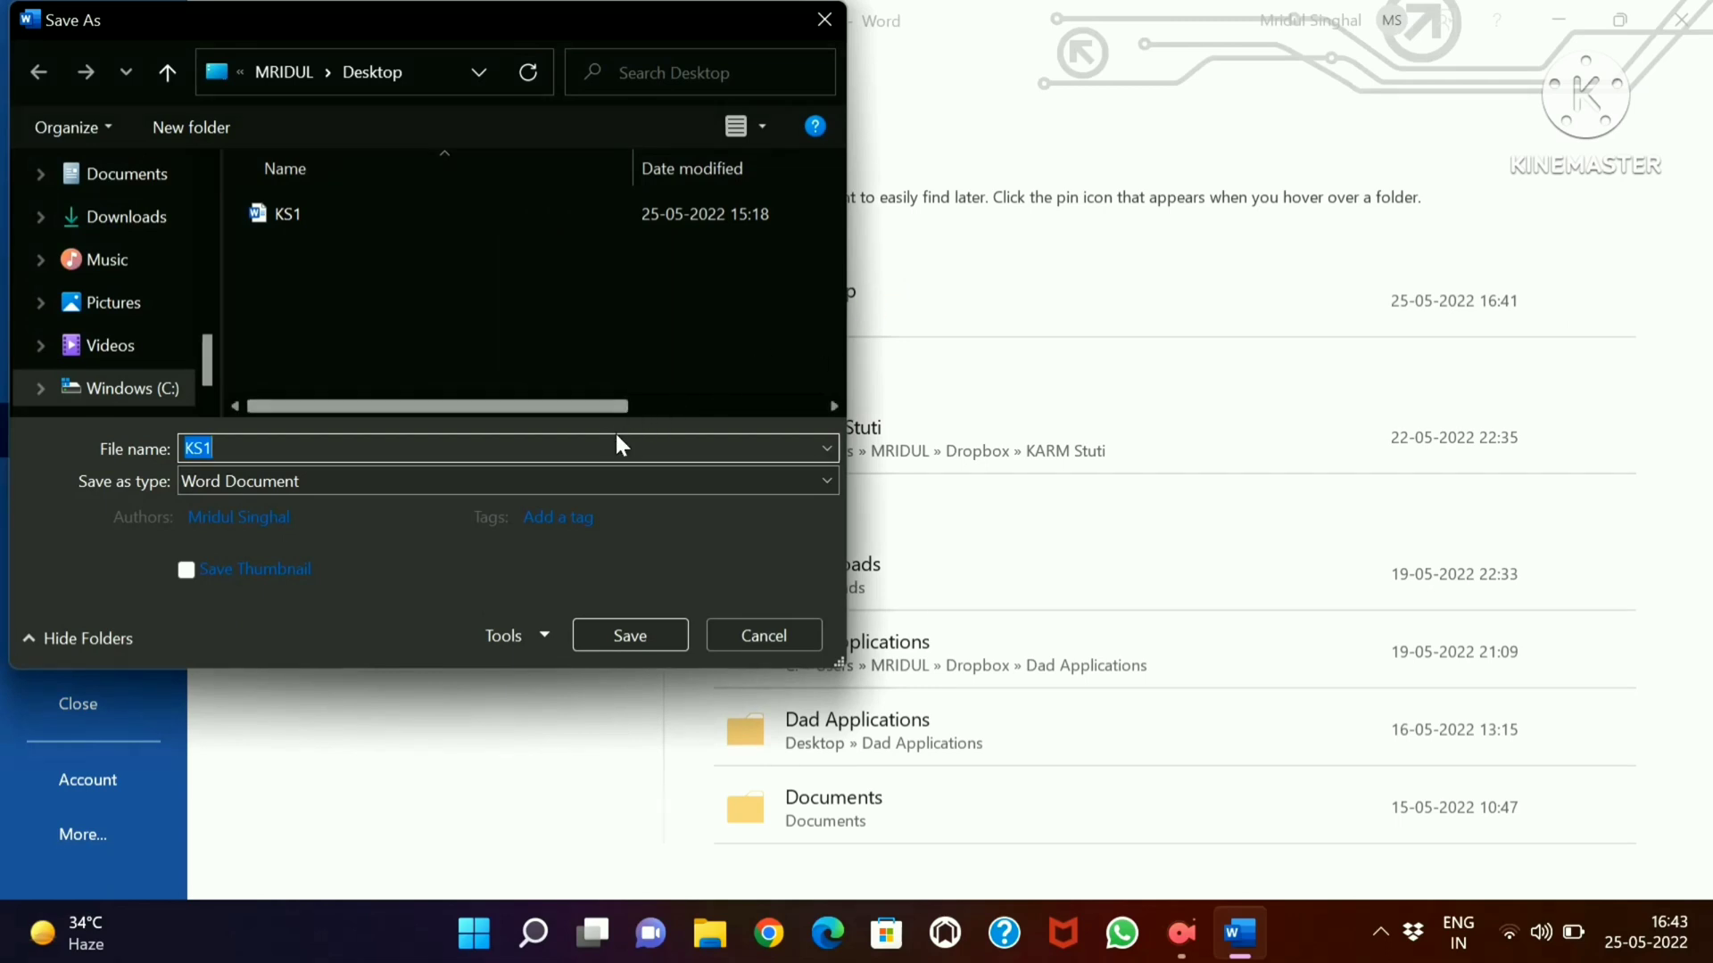
left_click(605, 448)
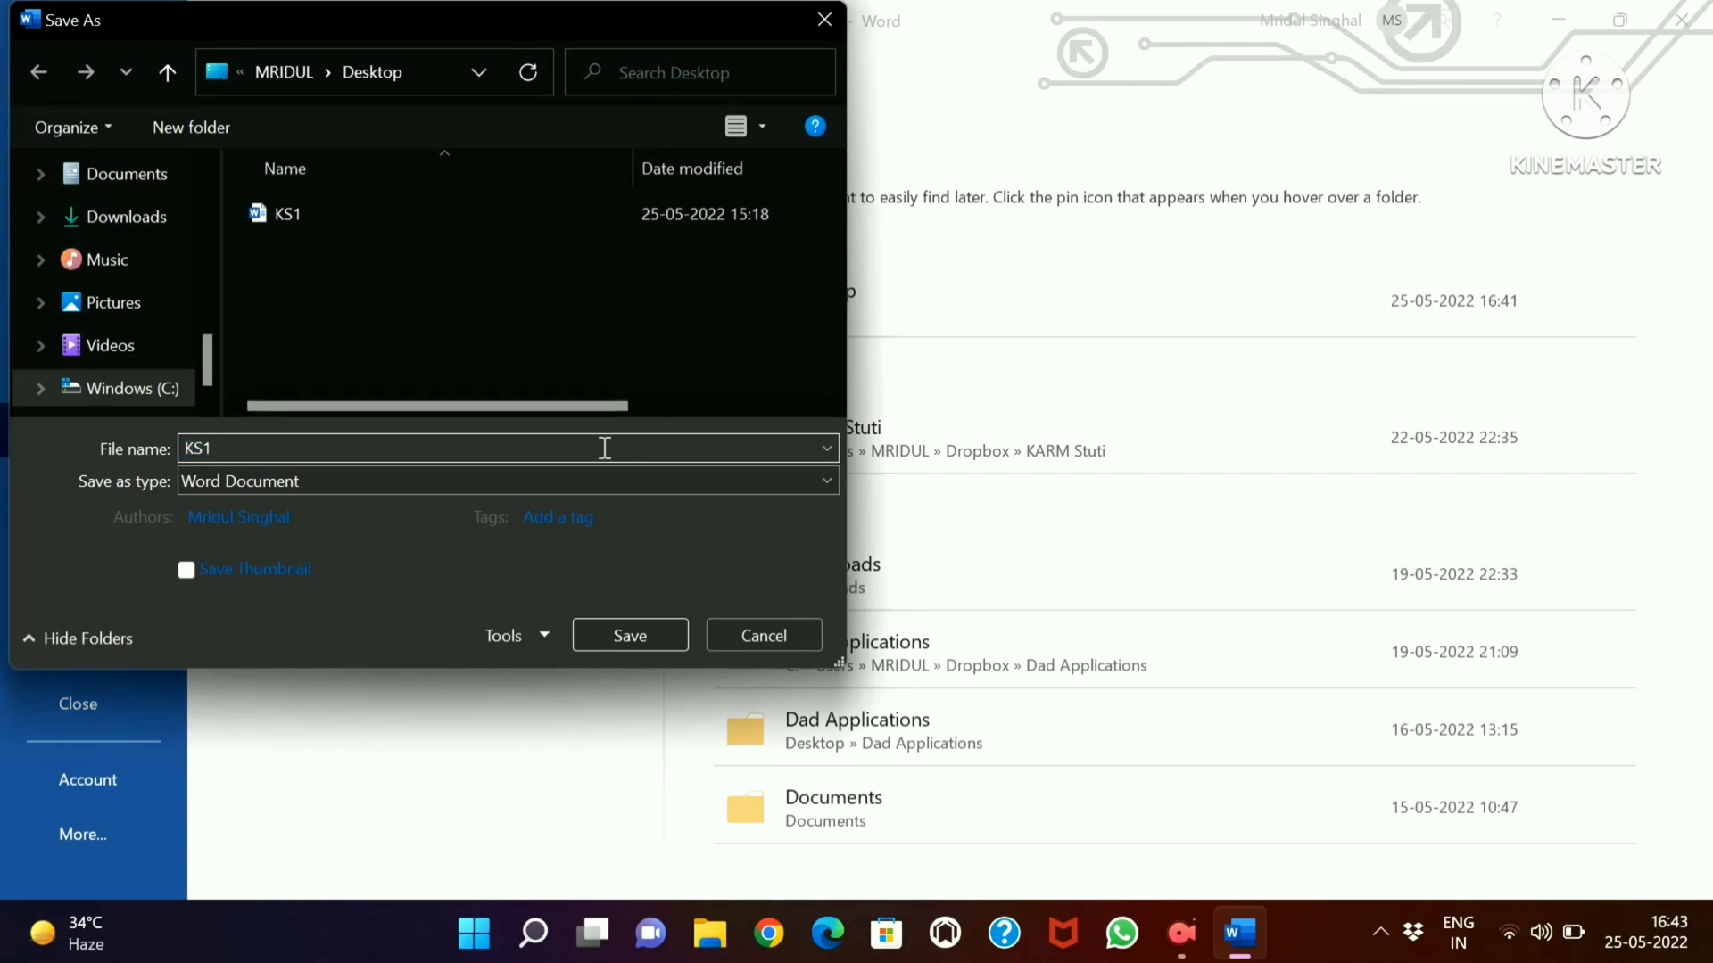
key("BackSpace")
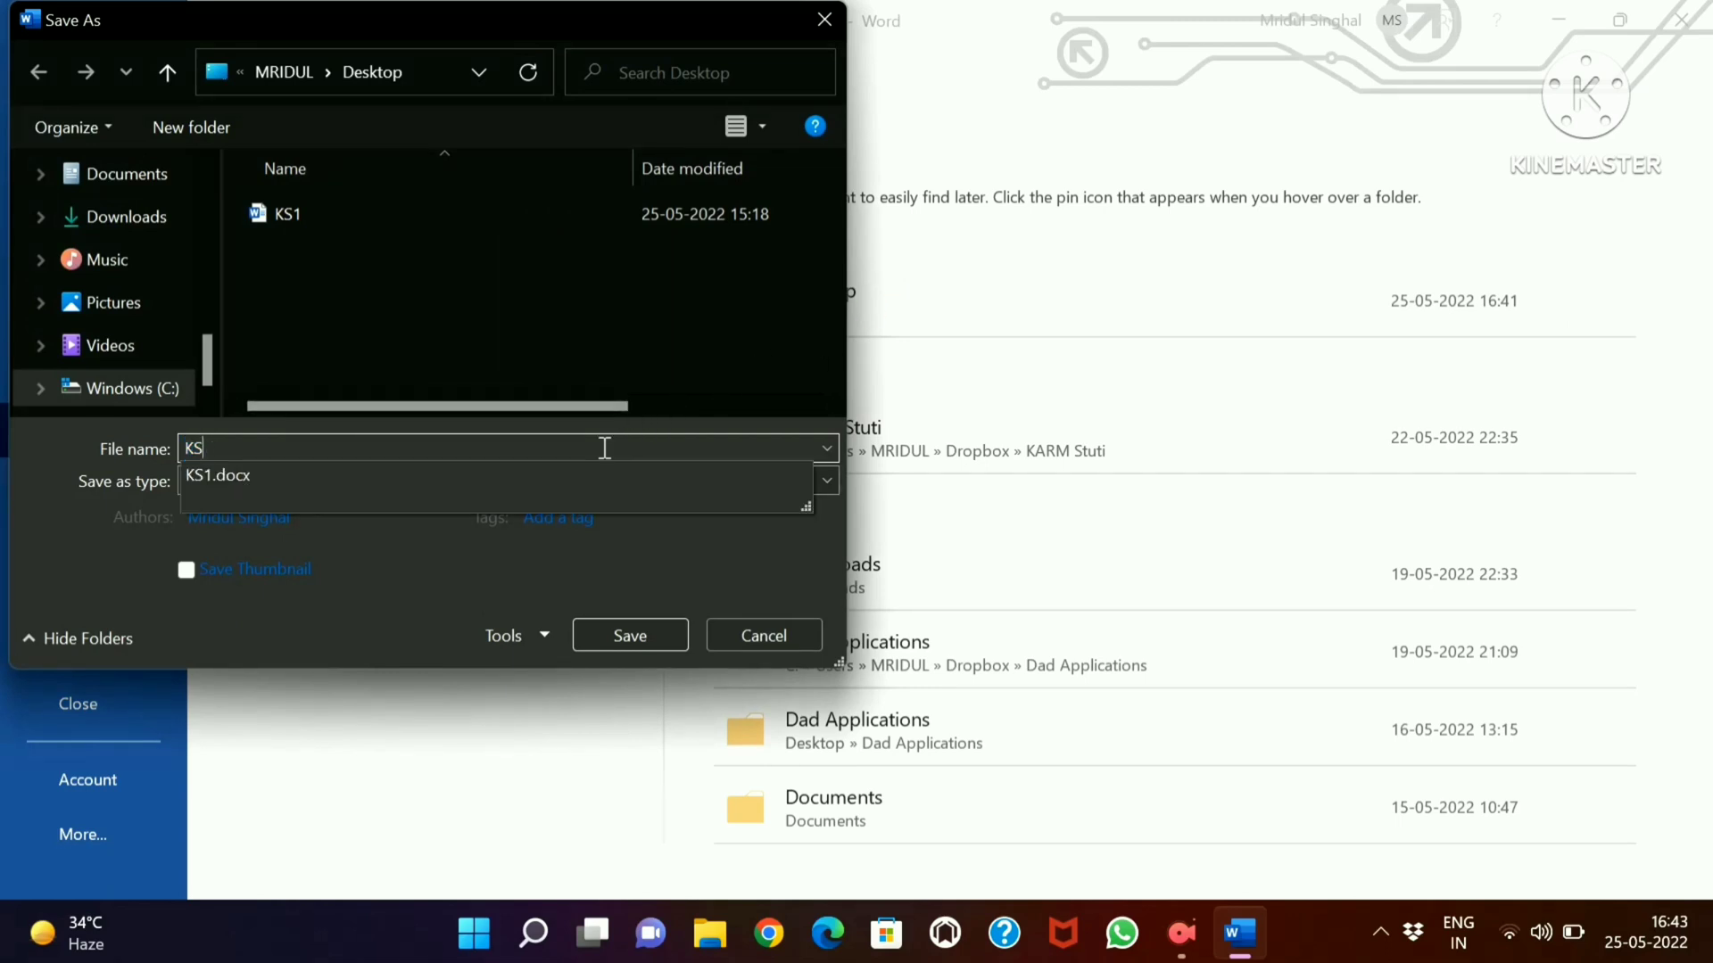
type("2")
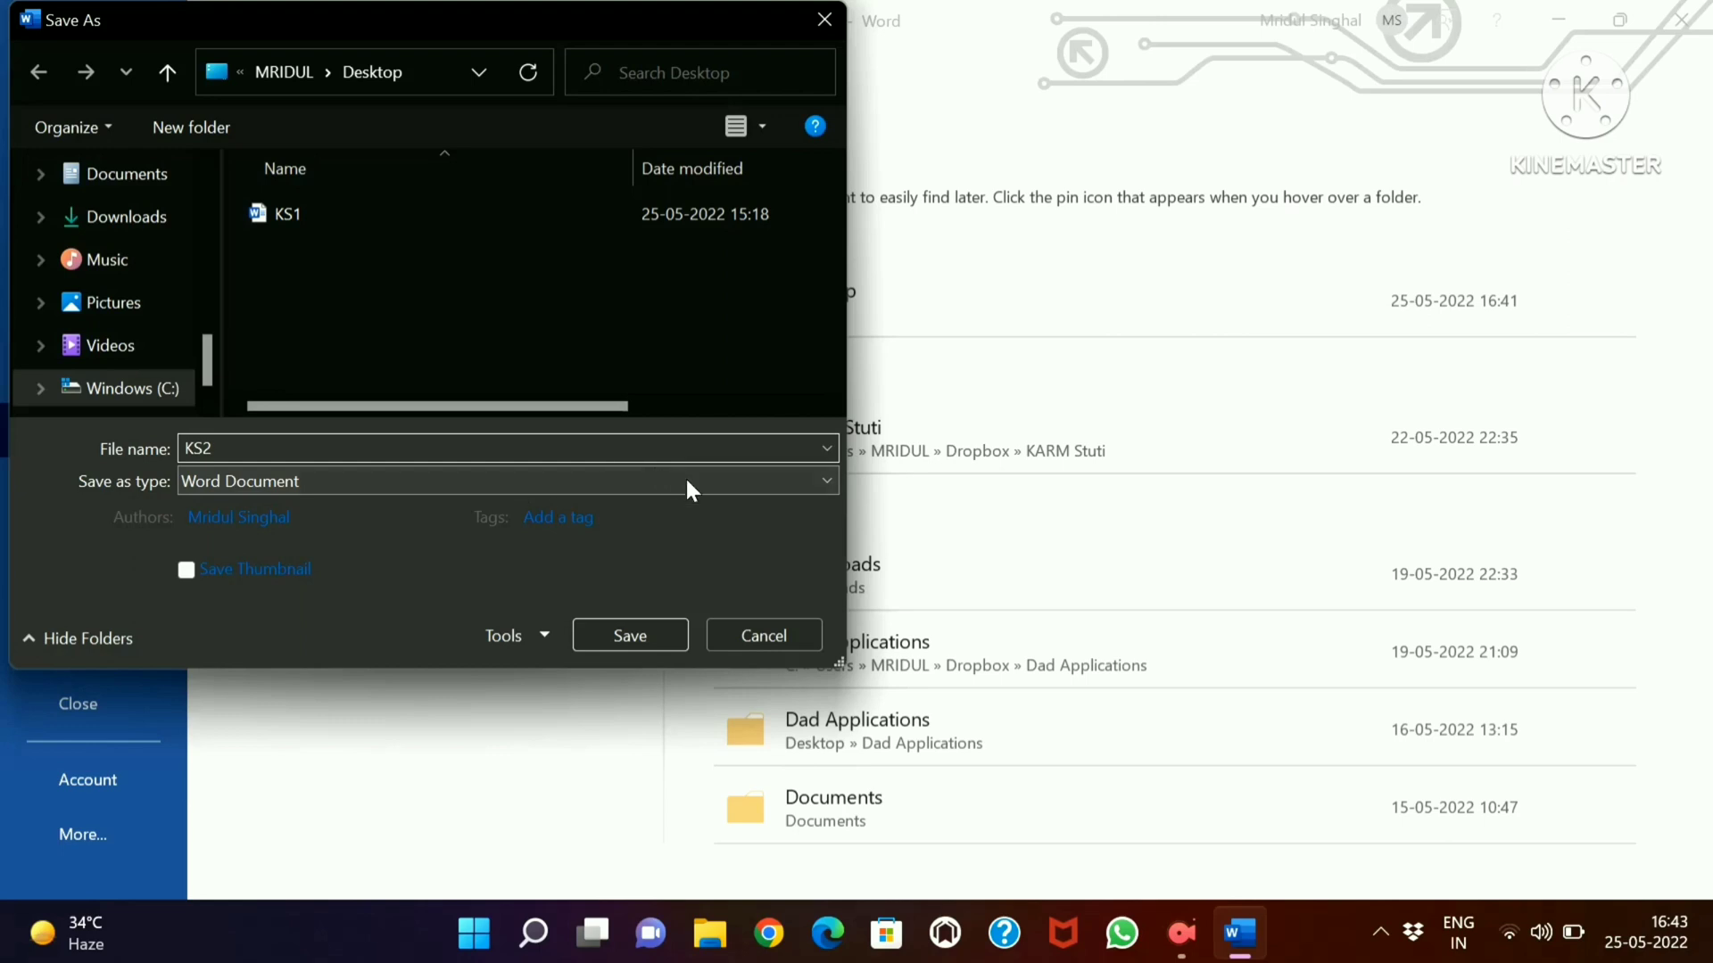
left_click(814, 480)
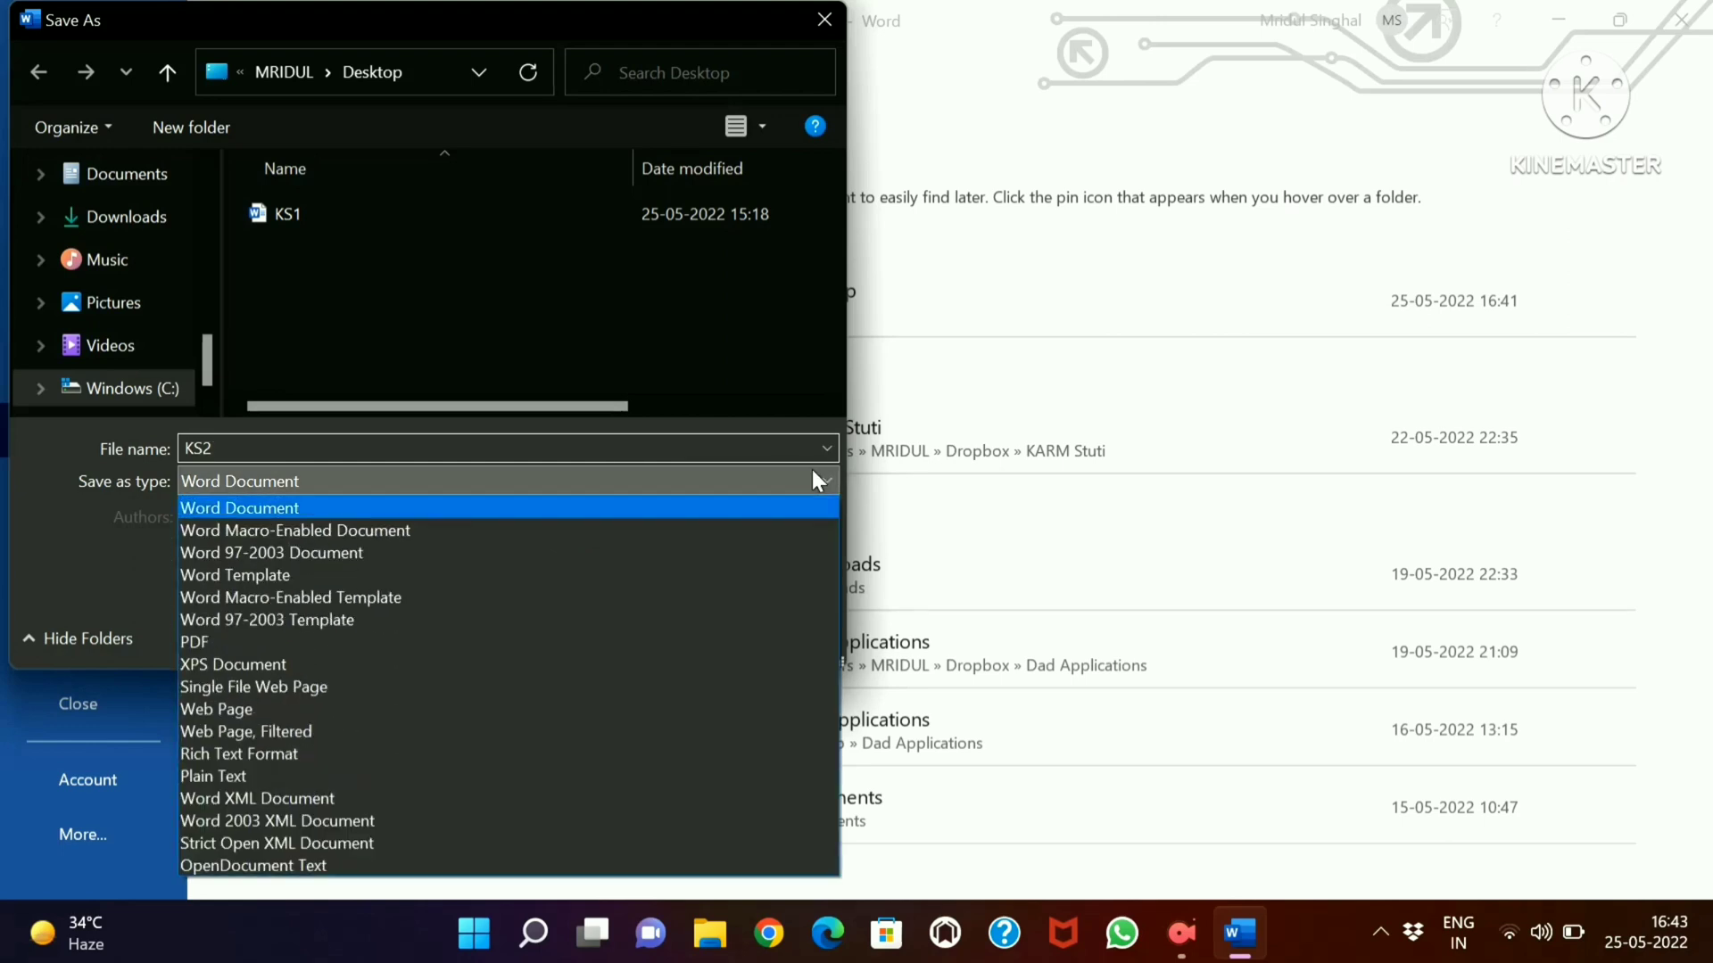
left_click(647, 492)
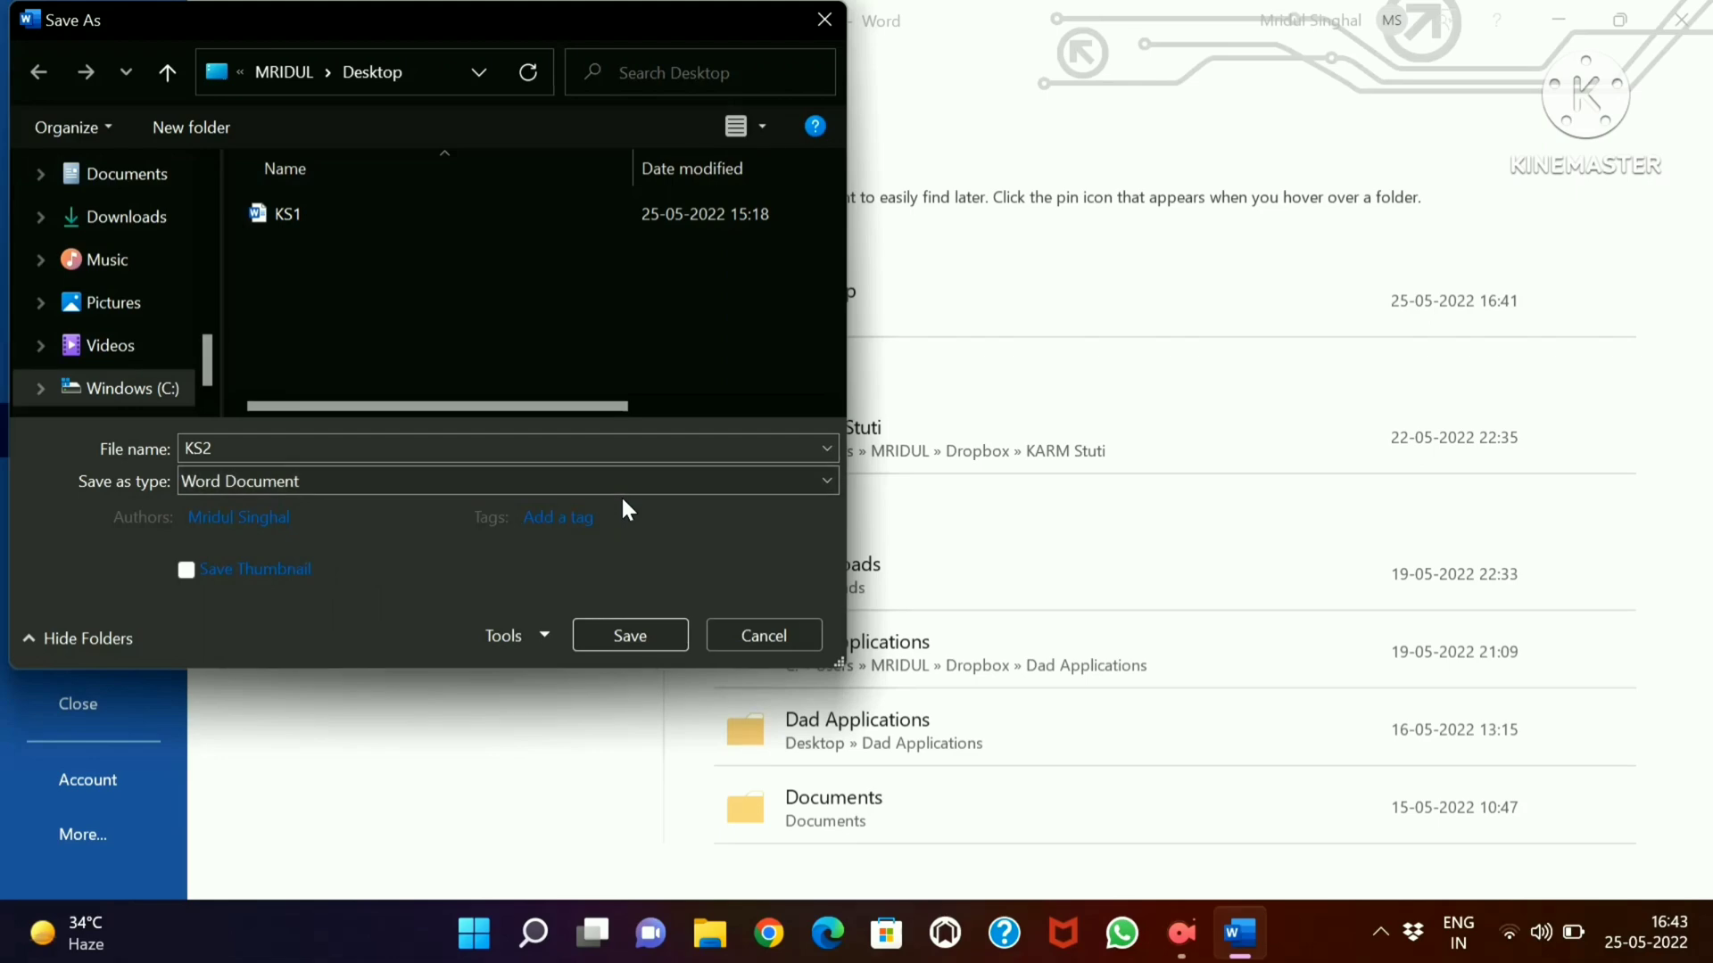
left_click(634, 617)
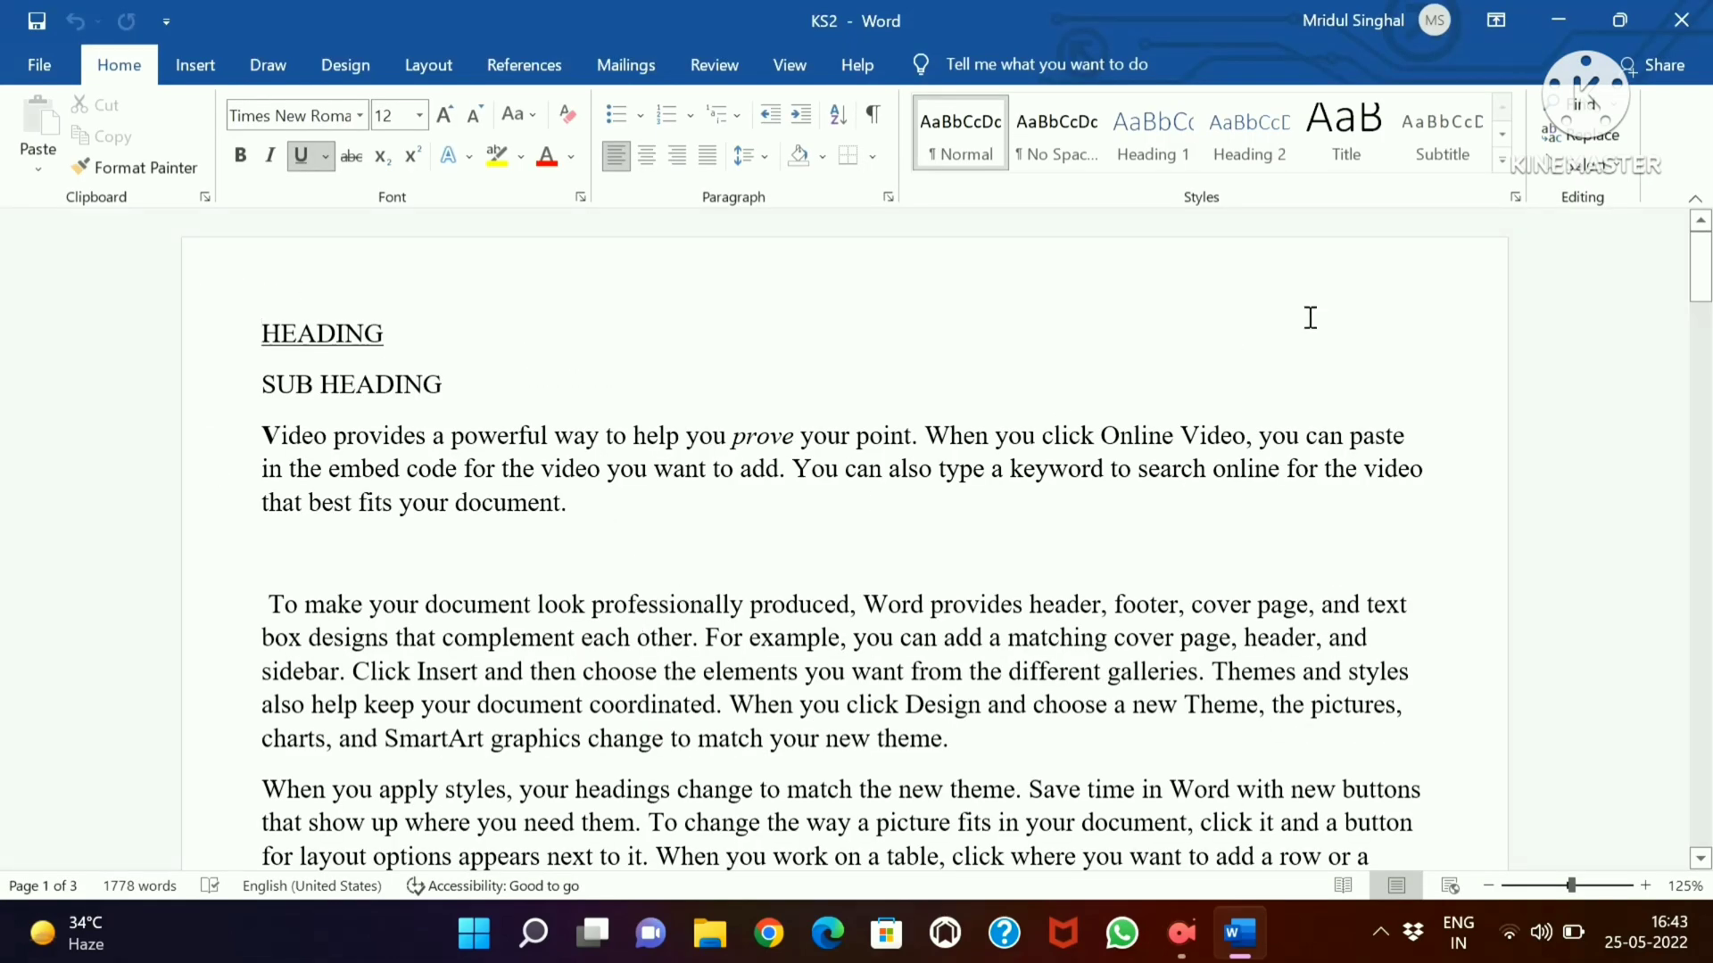
left_click(1702, 10)
left_click(1690, 14)
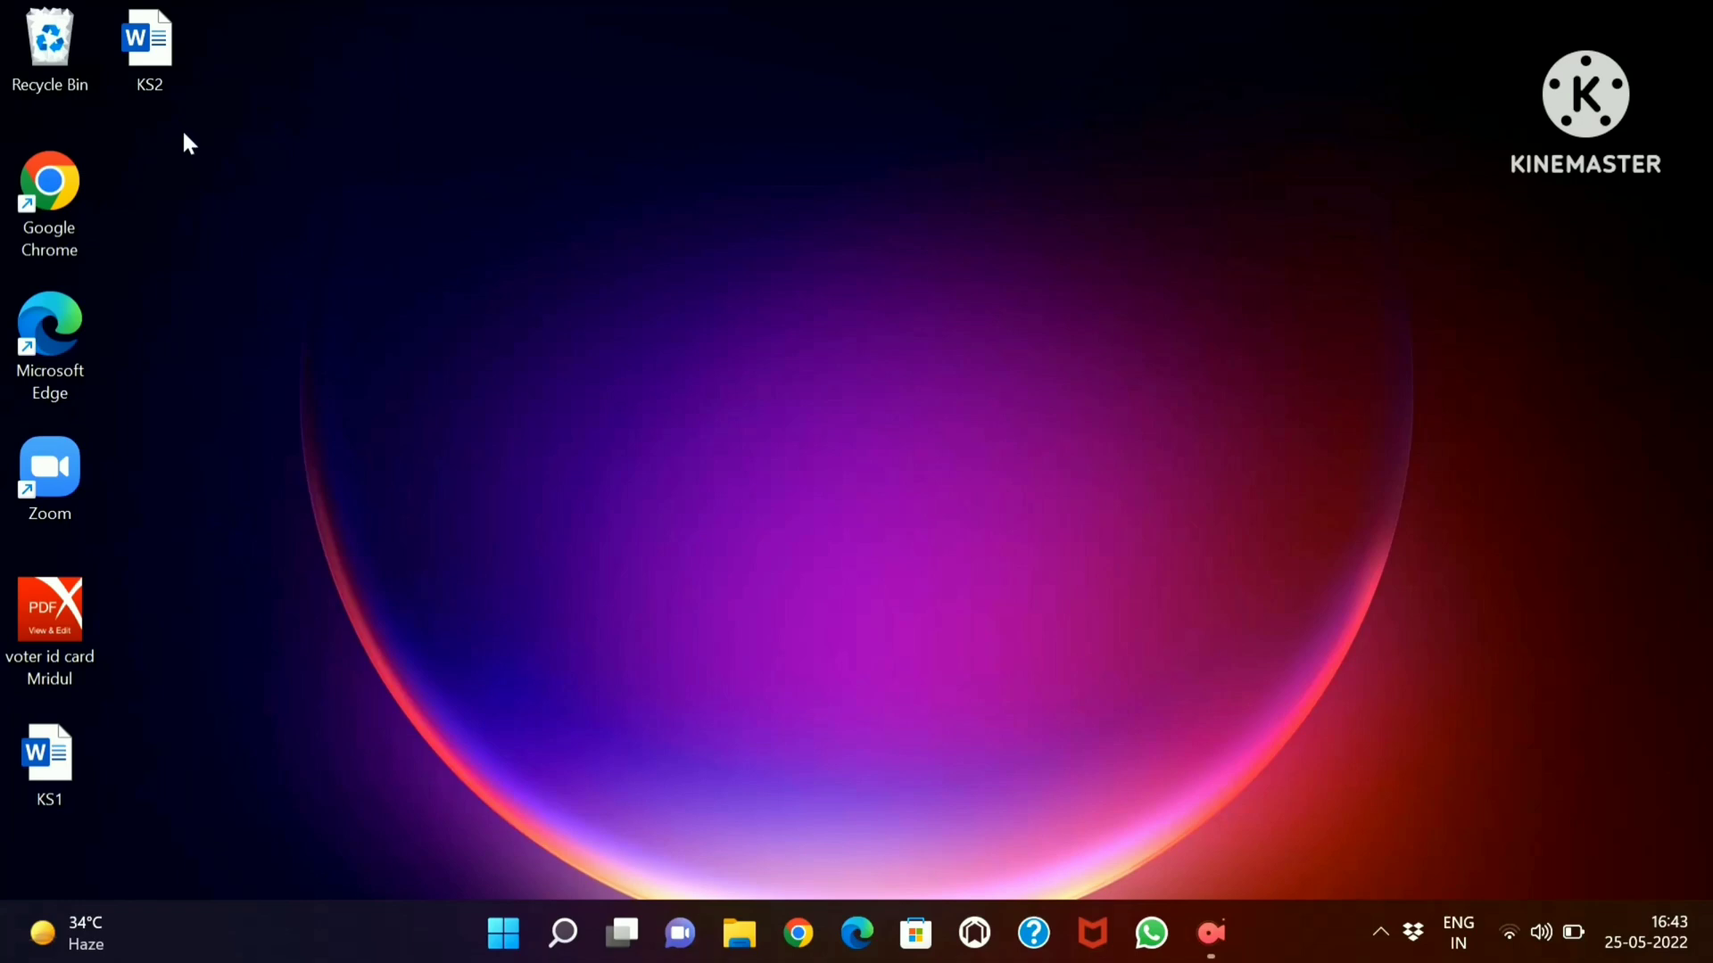
Share the KS2 file from the desktop through the Mail app
right_click(159, 64)
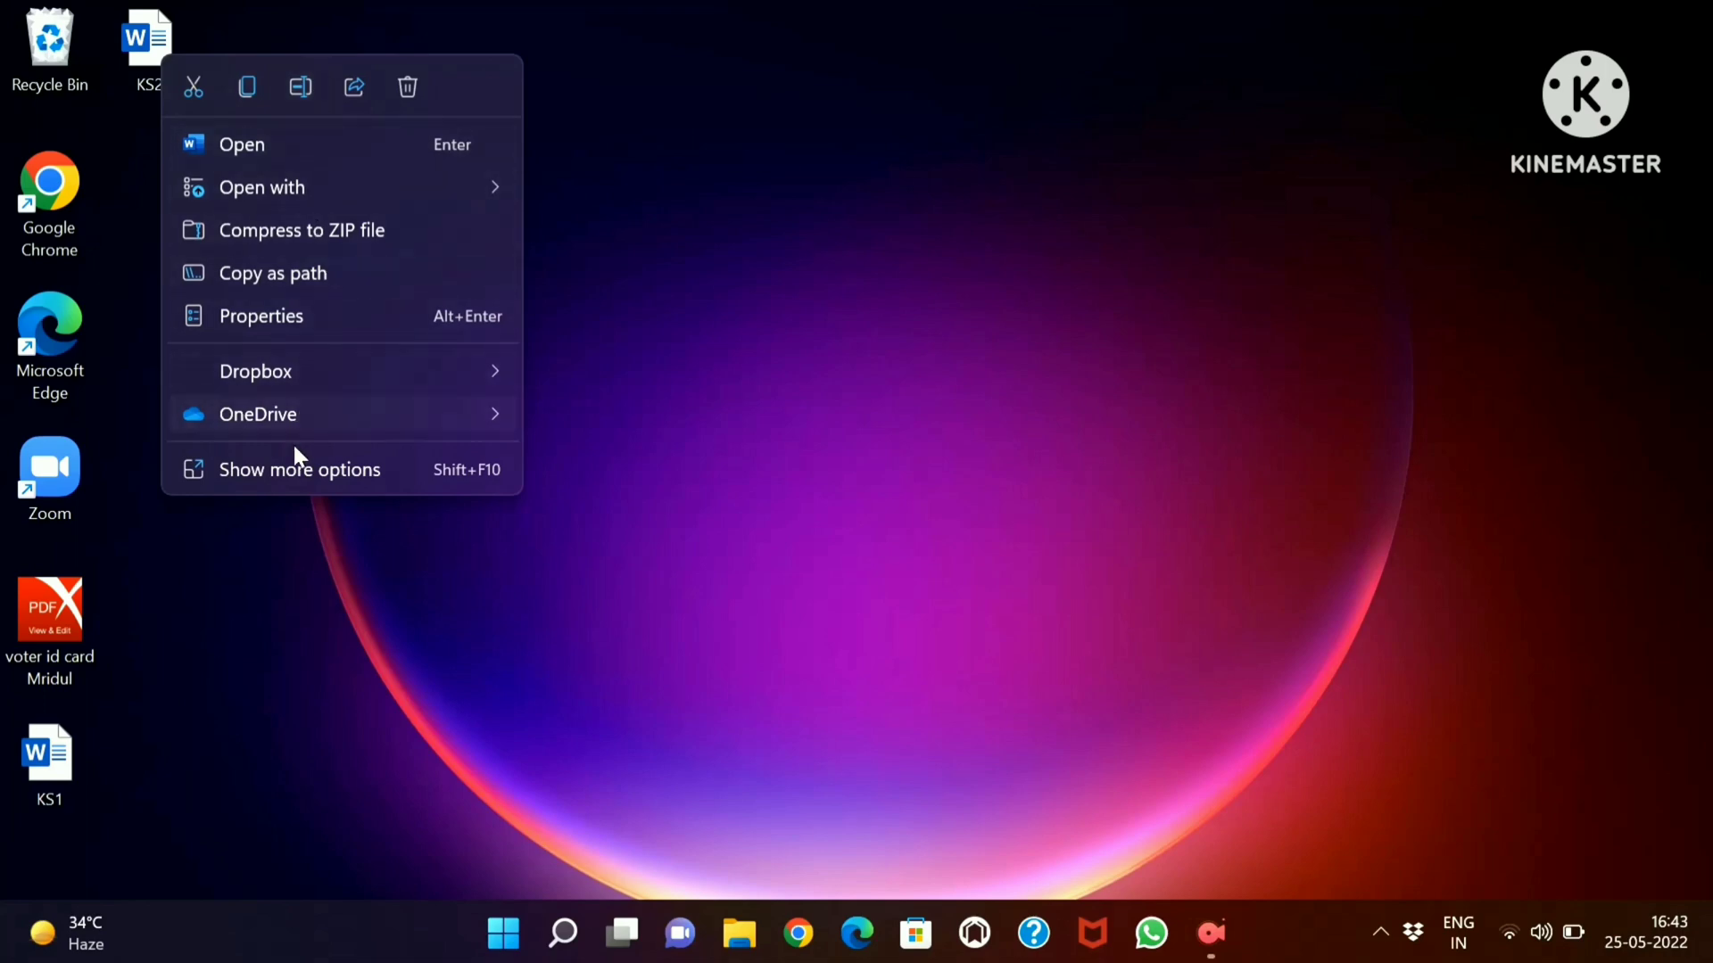
left_click(354, 89)
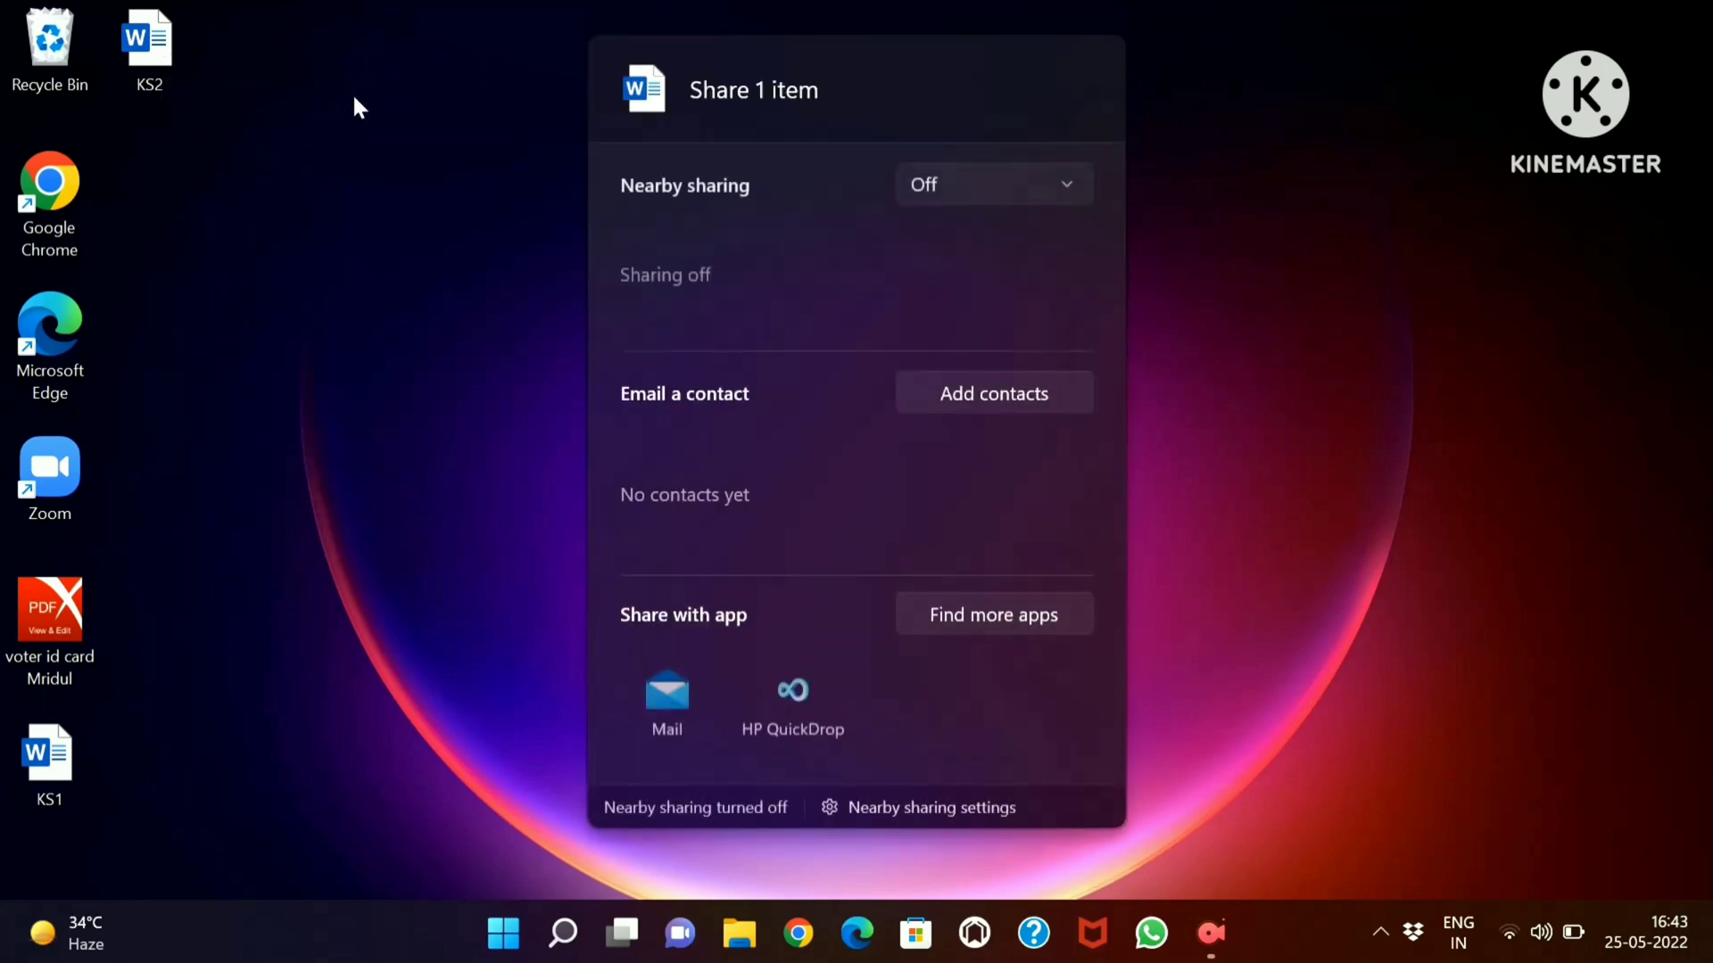
left_click(665, 700)
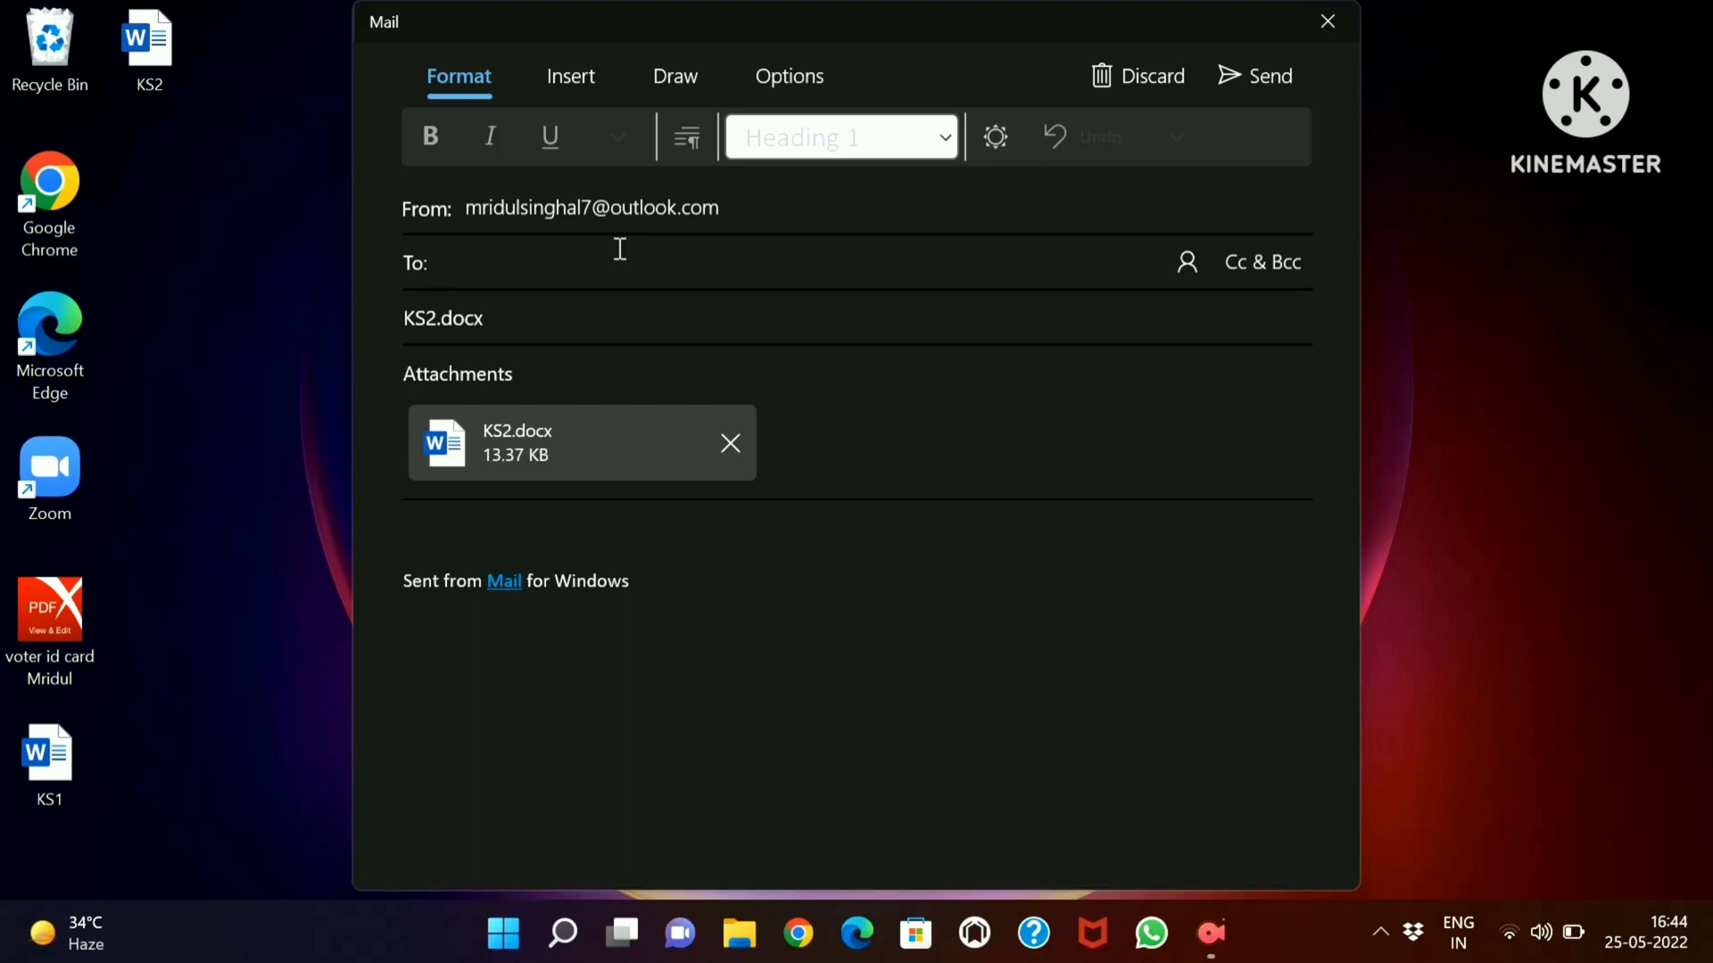
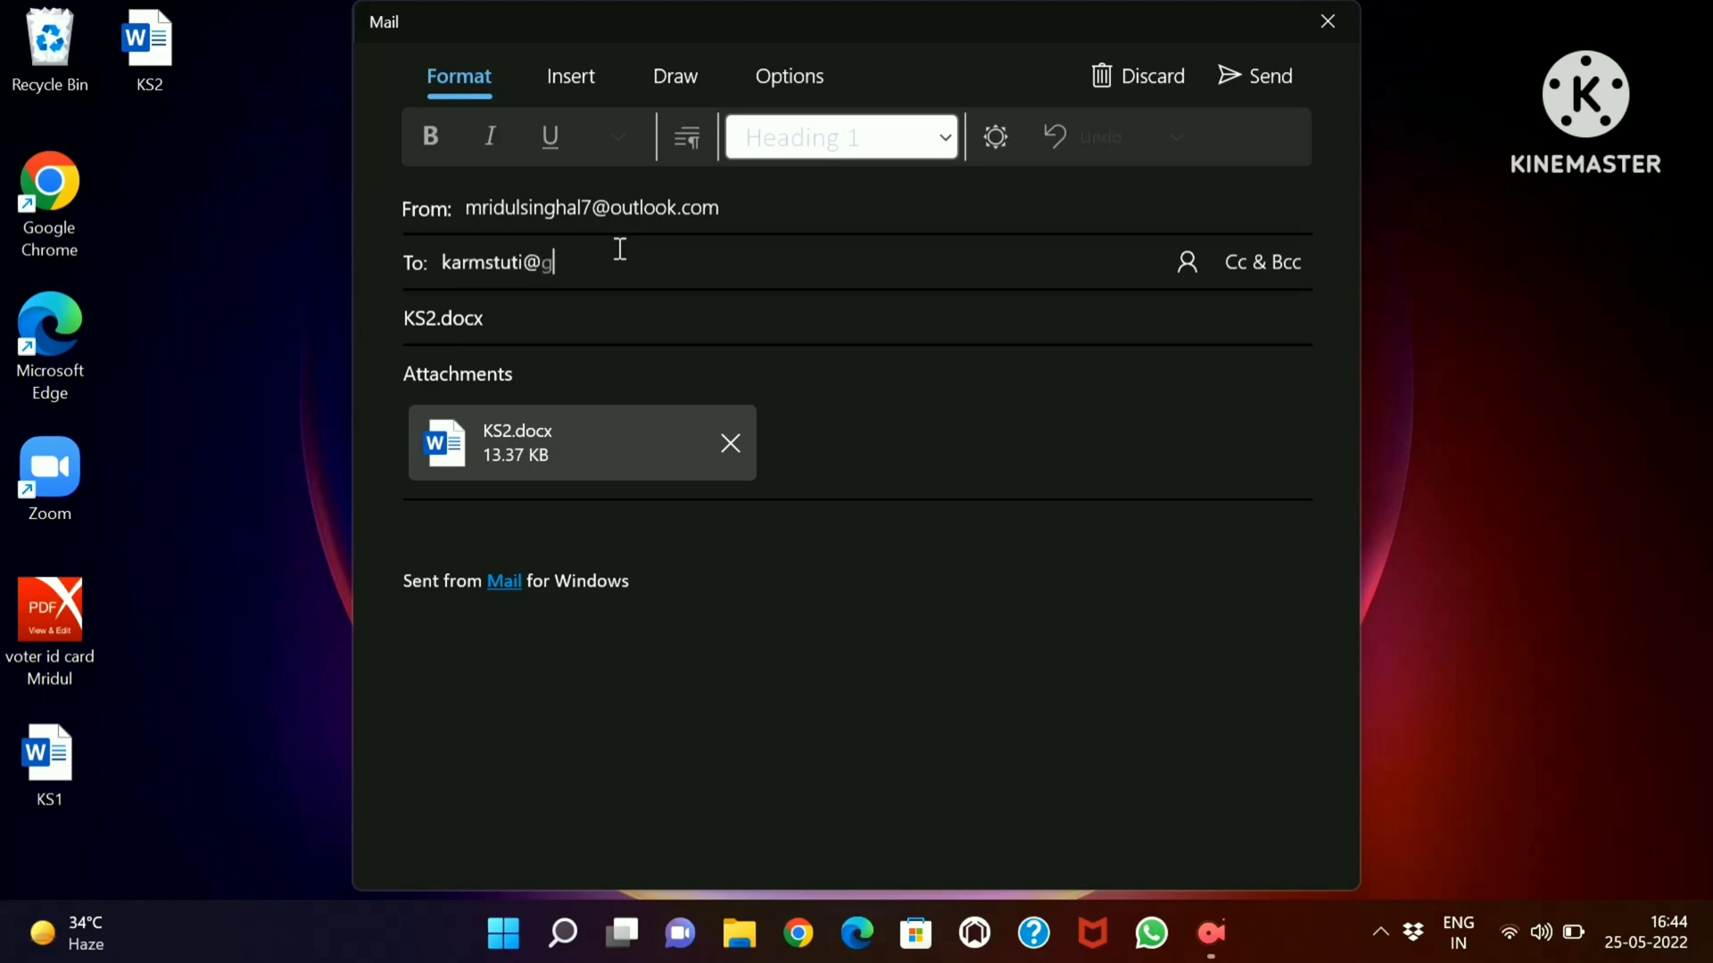
Enter the recipient's e-mail address and send the message with KS2.docx attached
key("Return")
left_click(1235, 85)
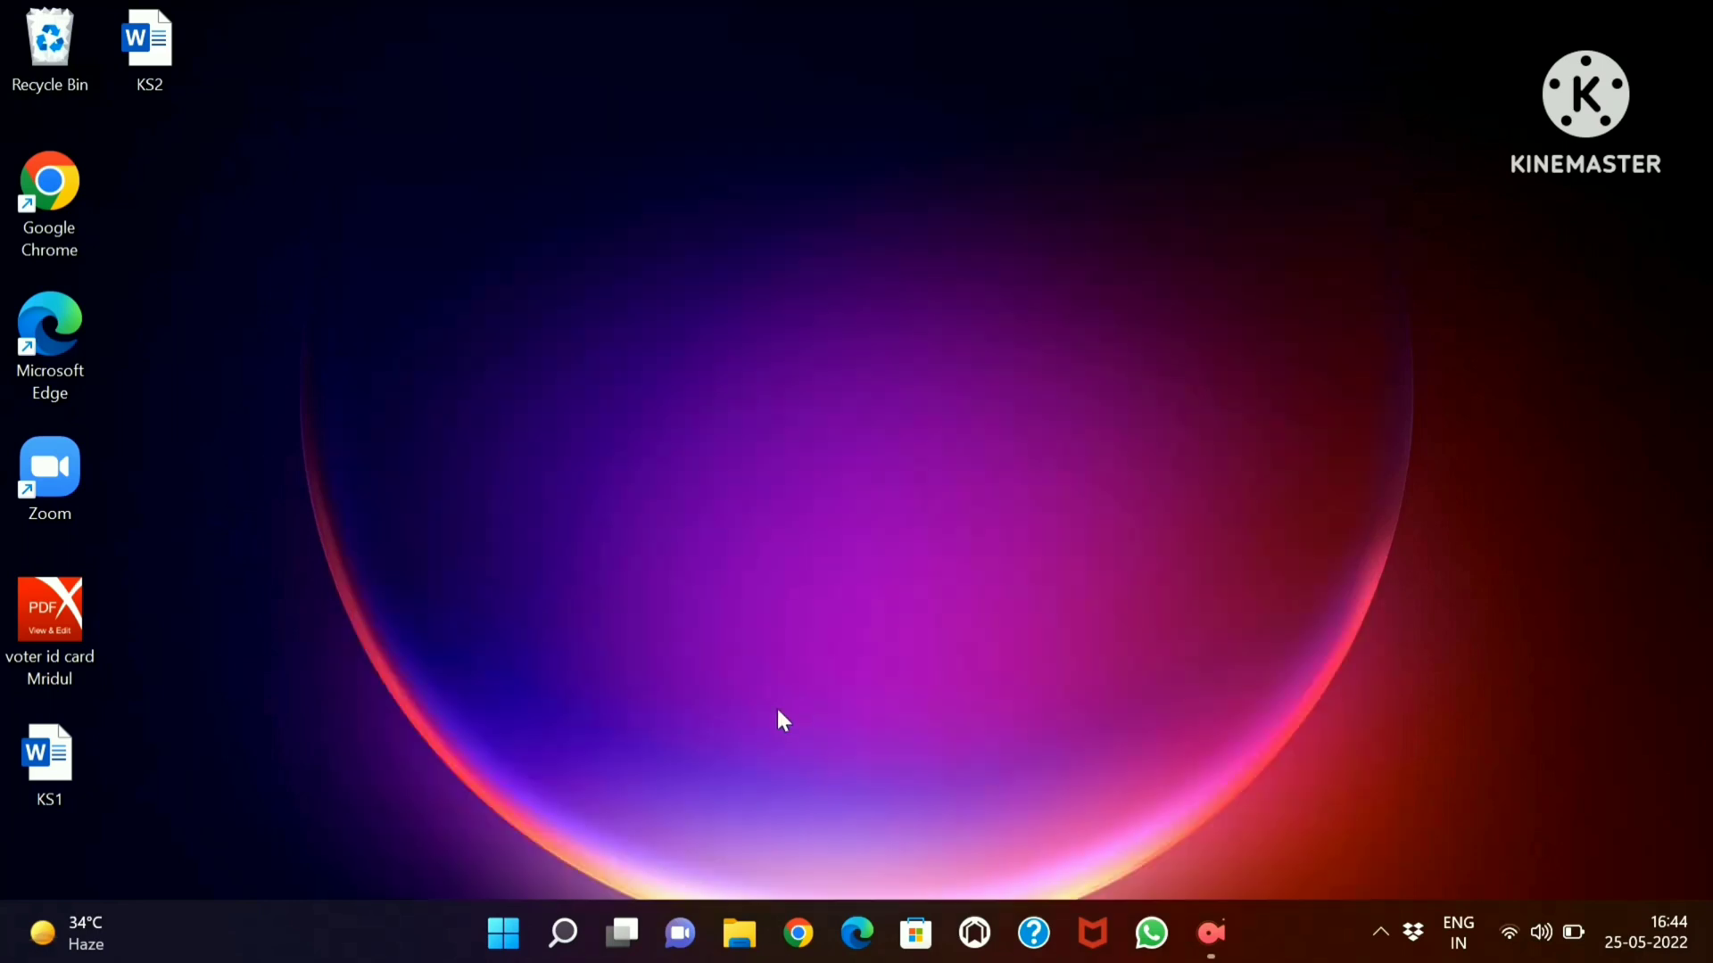
Open the Mail app and check the Sent folder for the KS2.docx message
mouse_move(558, 913)
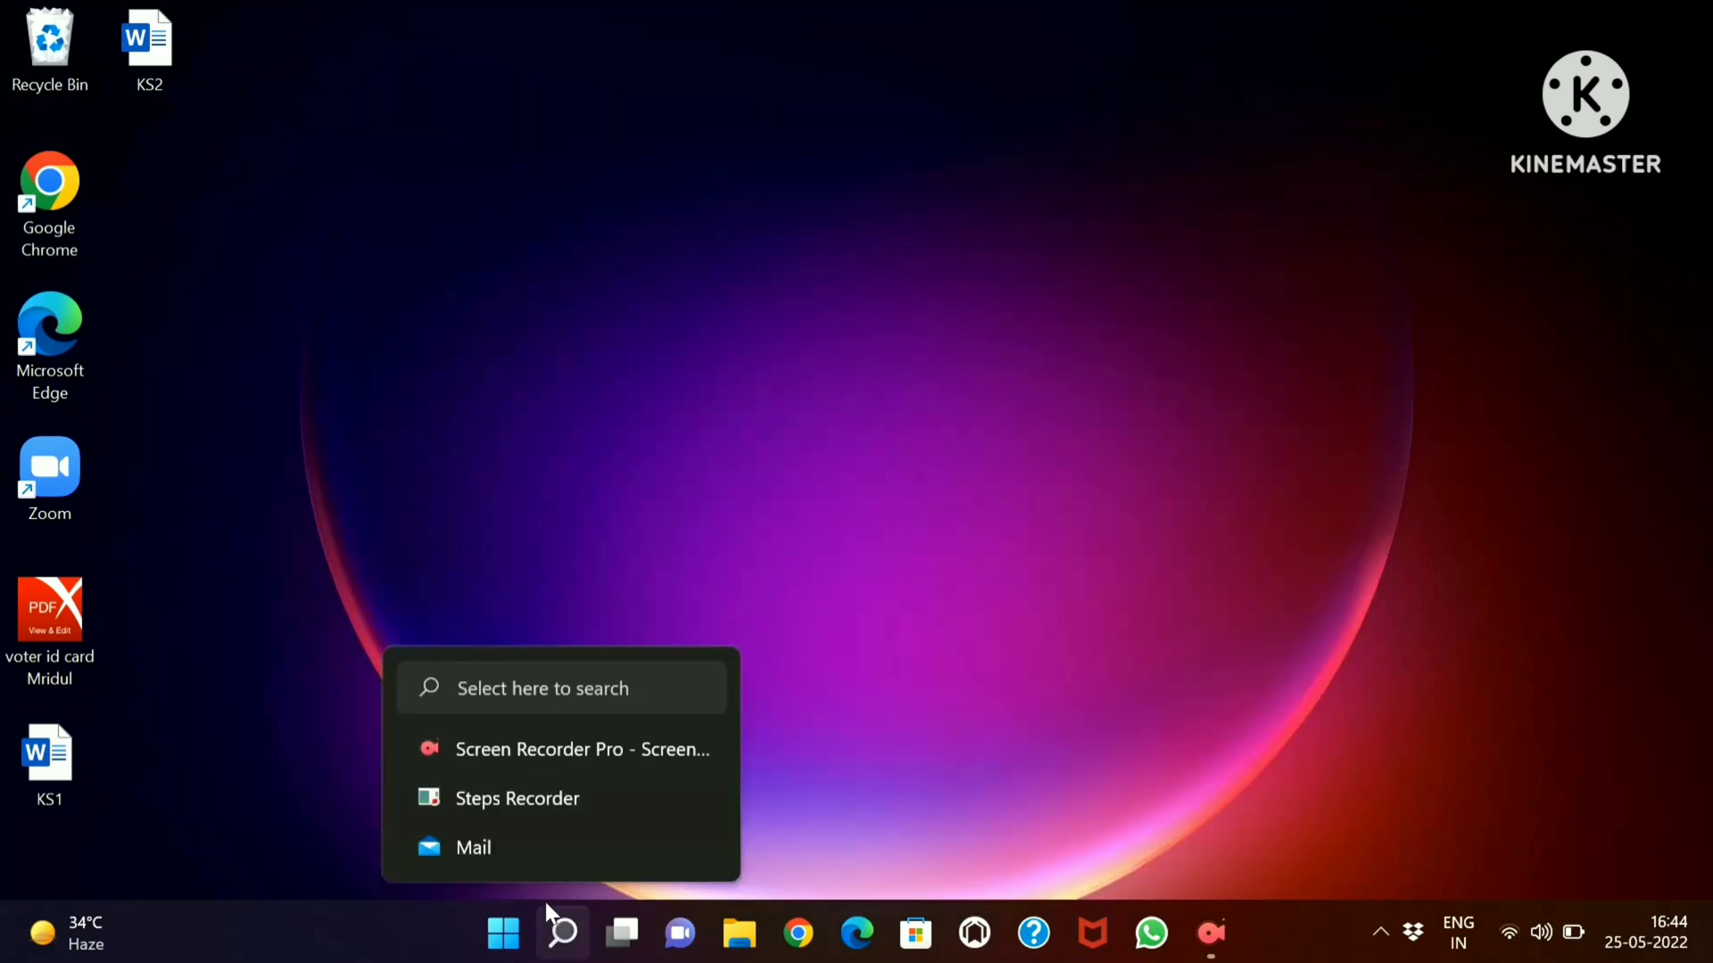
left_click(521, 839)
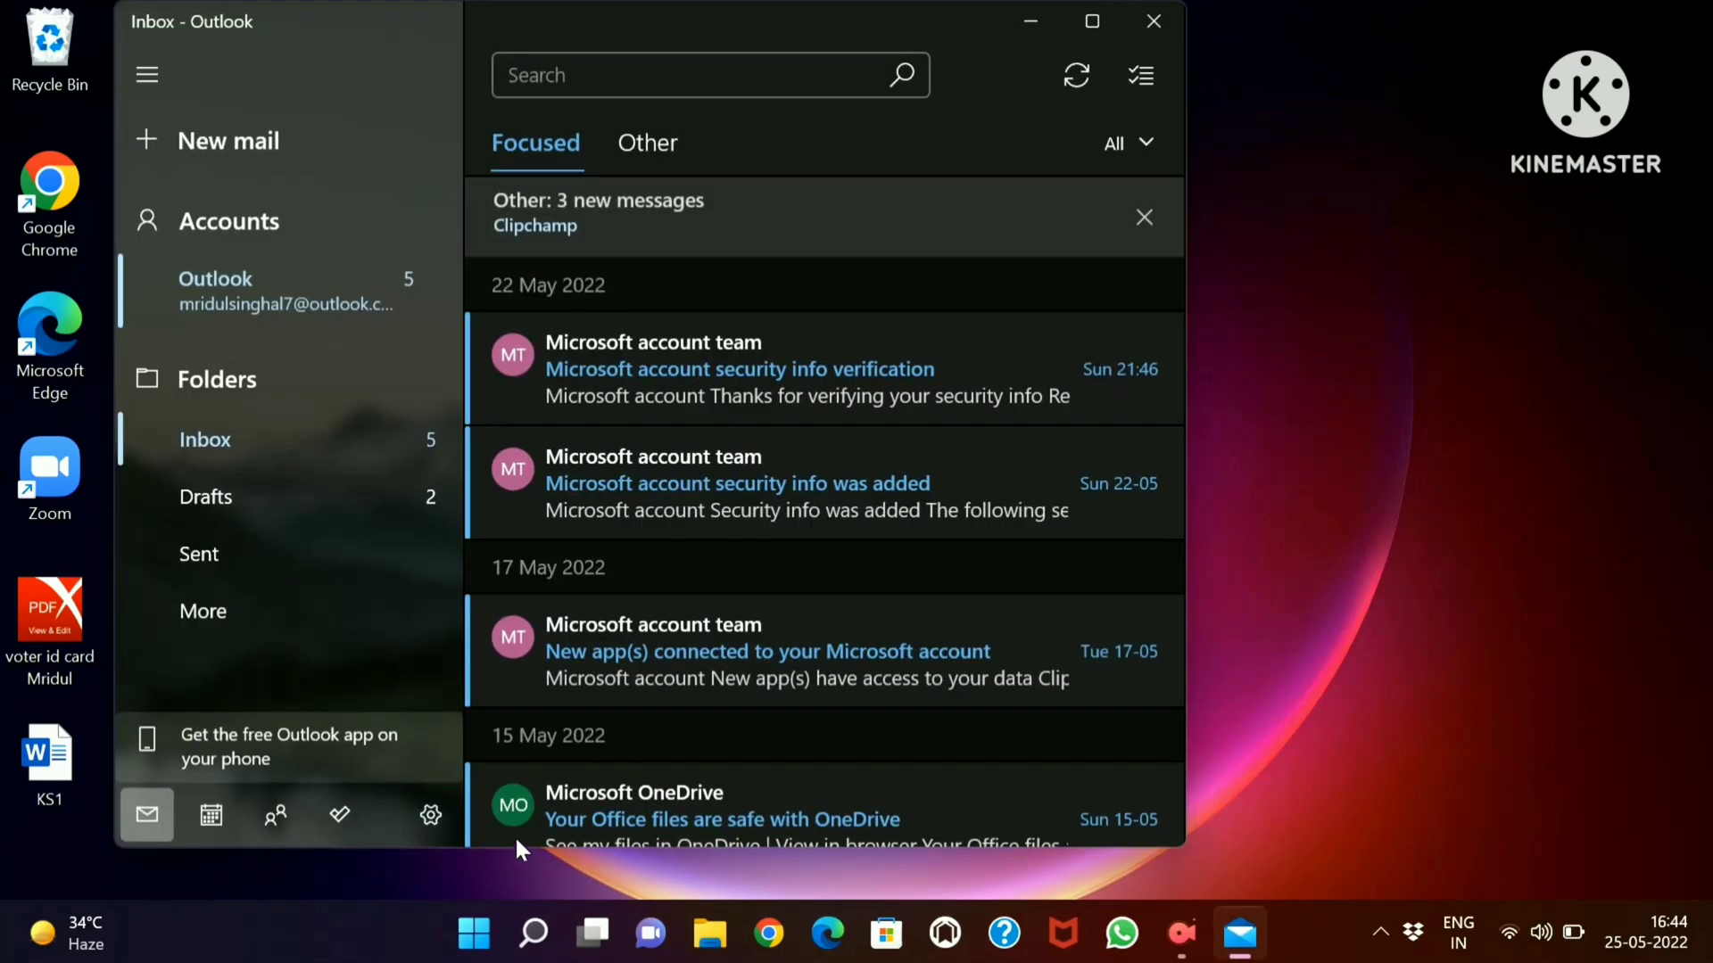
left_click(369, 577)
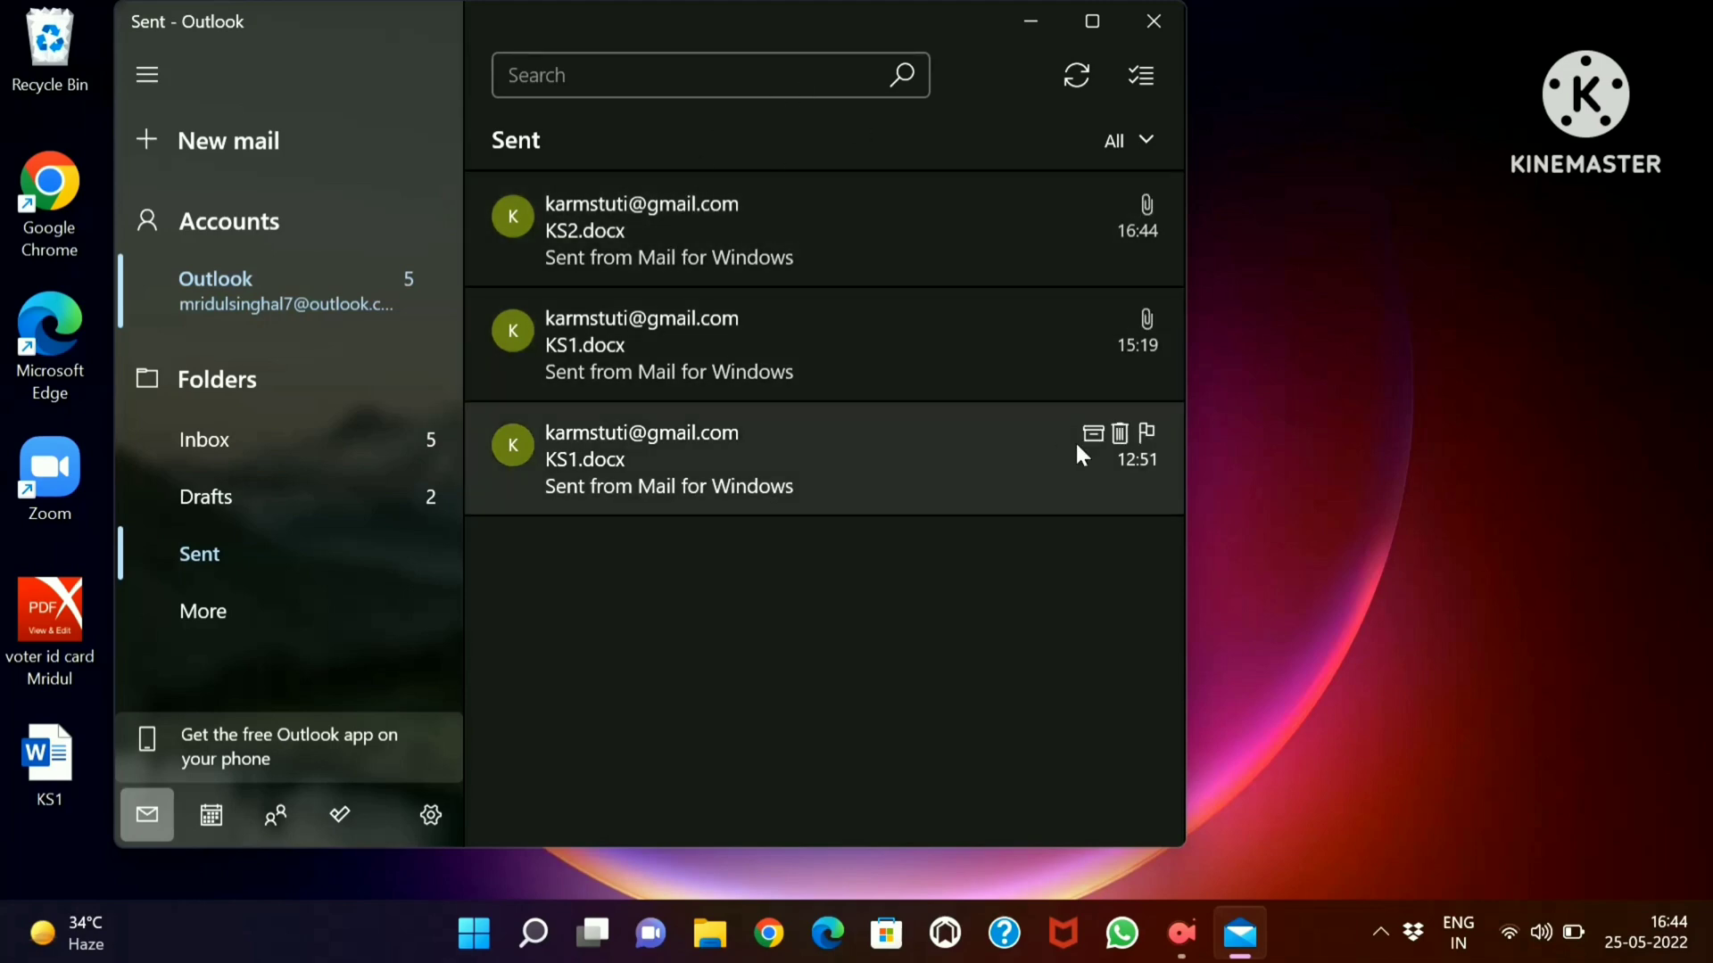
left_click(1179, 952)
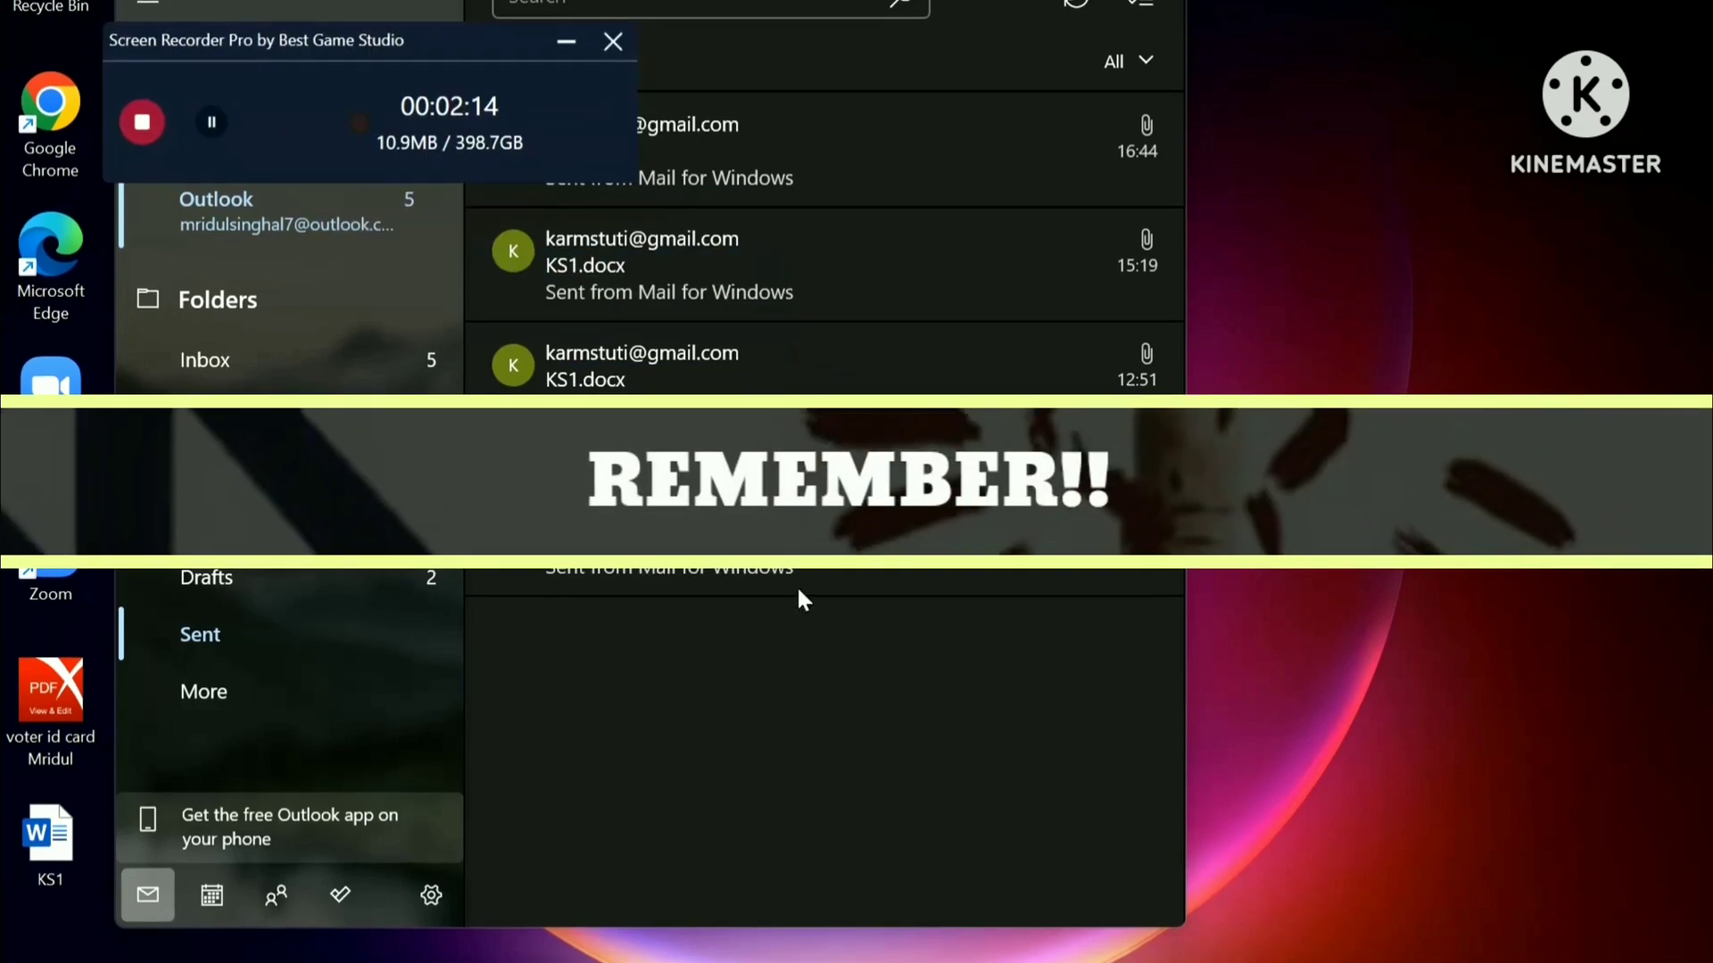